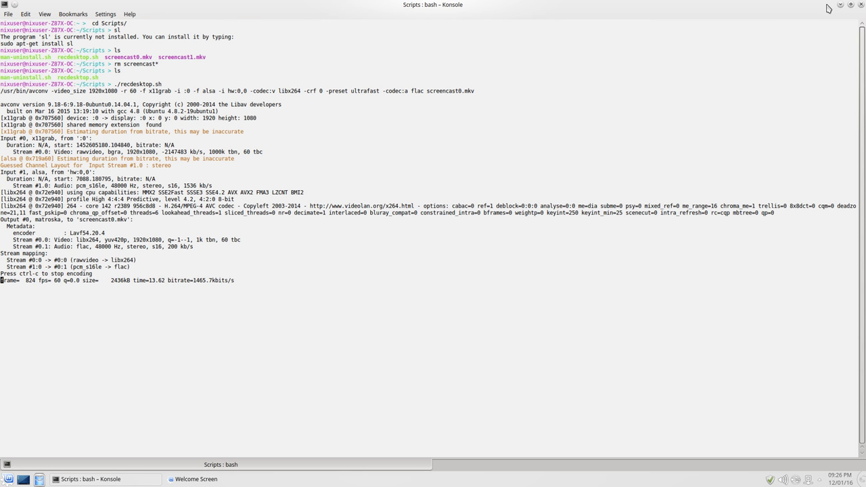
# Minimize the Konsole window running the screen-recording script
pyautogui.click(840, 5)
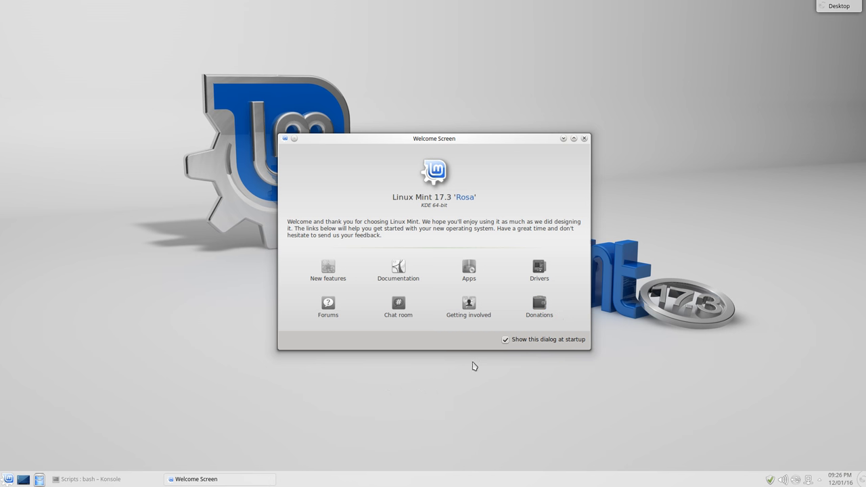
# Turn off 'Show this dialog at startup' and close the Welcome Screen
pyautogui.click(506, 341)
pyautogui.click(585, 139)
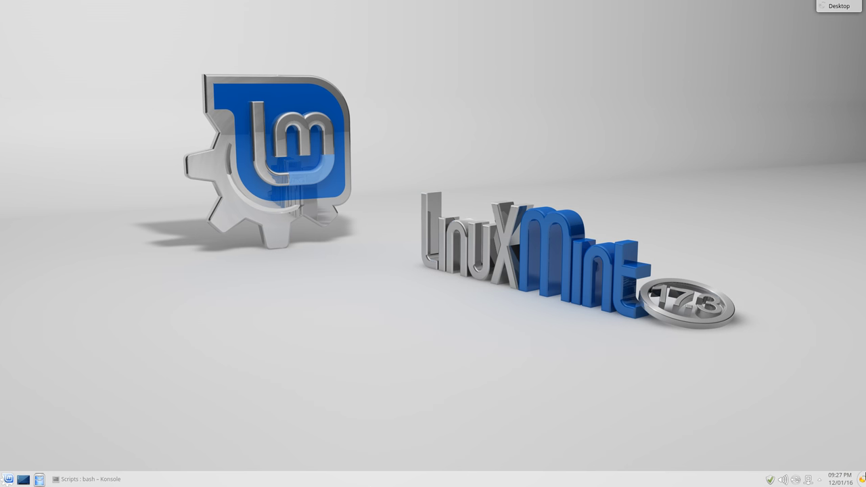
pyautogui.rightClick(334, 481)
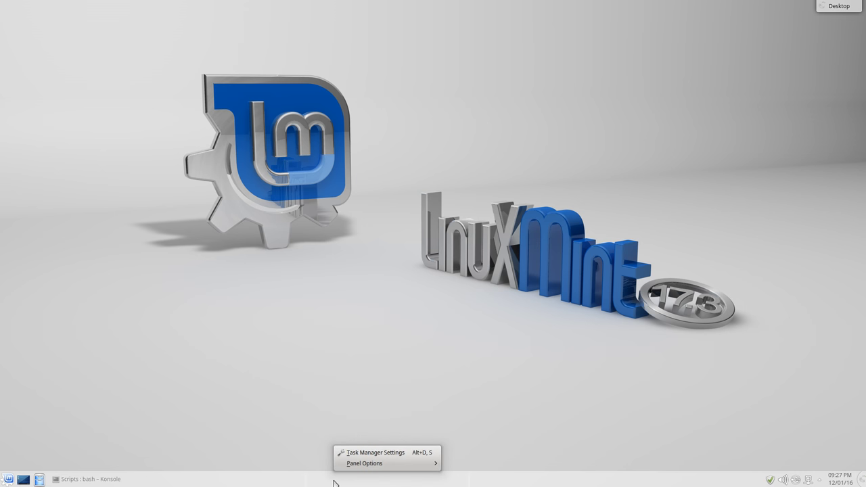
pyautogui.click(711, 416)
pyautogui.click(862, 479)
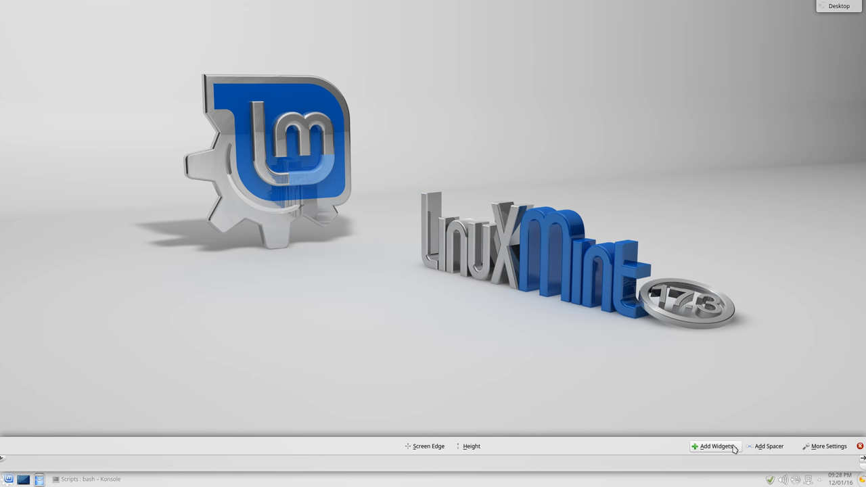
pyautogui.click(734, 448)
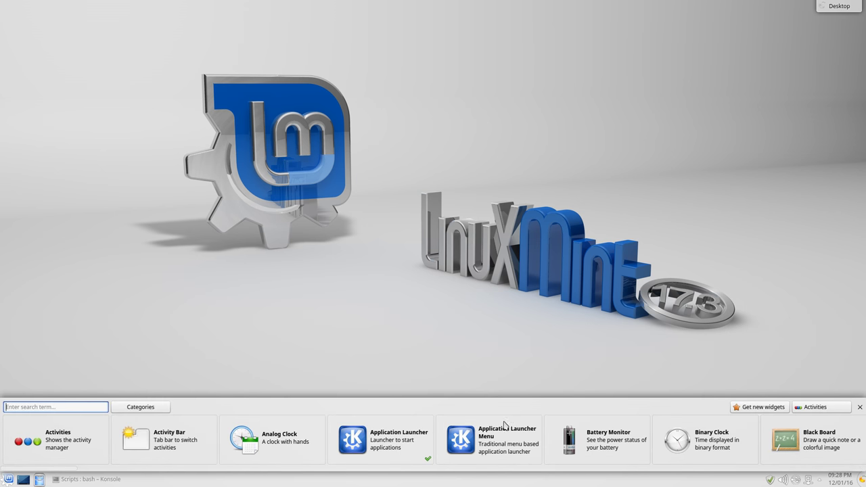
pyautogui.click(861, 408)
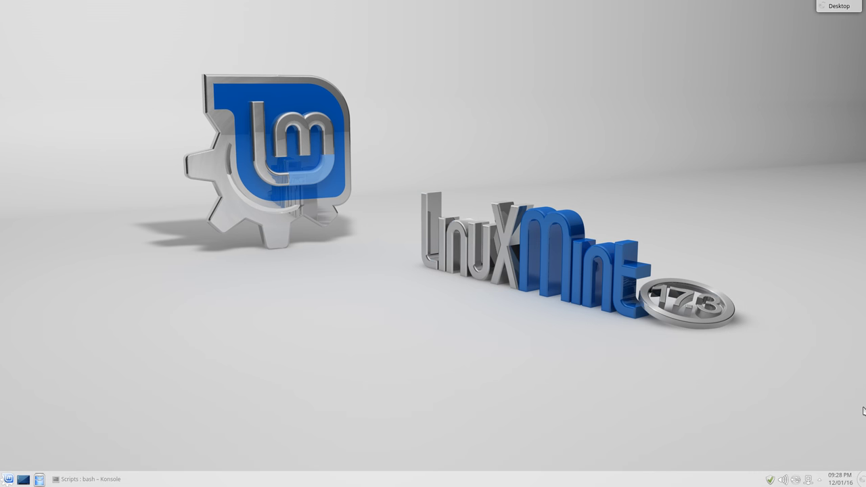
pyautogui.click(8, 479)
pyautogui.click(439, 387)
pyautogui.moveTo(770, 482)
pyautogui.click(783, 481)
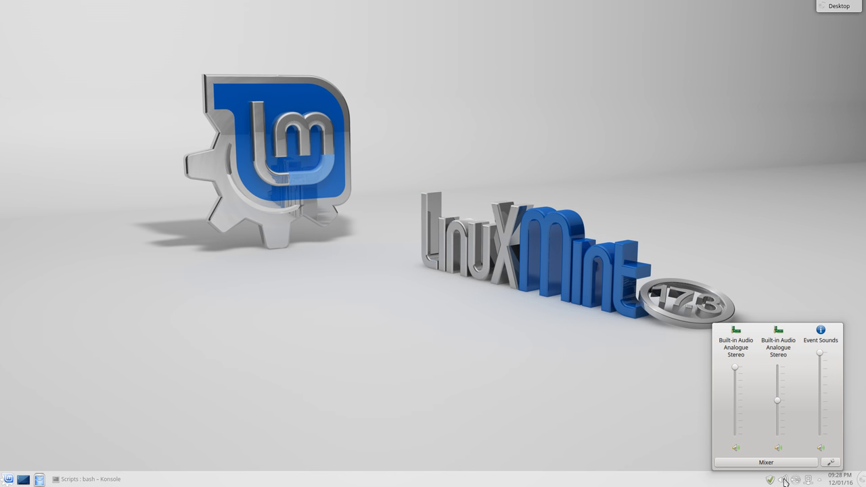
pyautogui.click(785, 481)
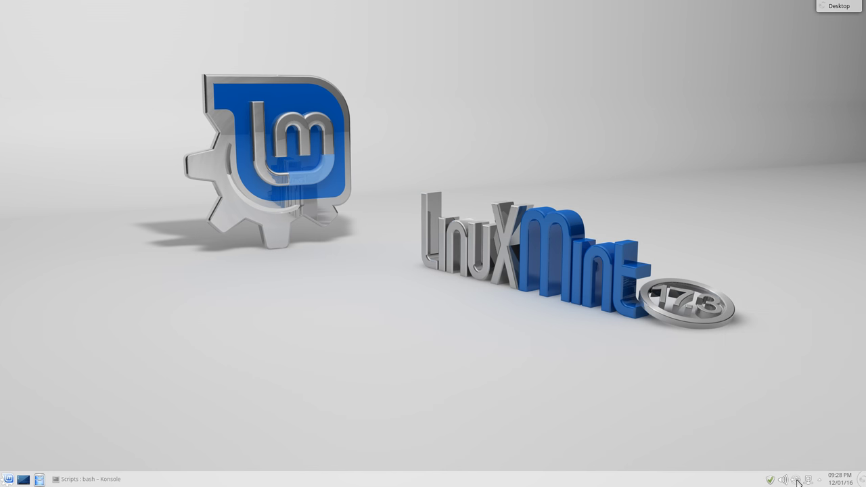
pyautogui.click(808, 482)
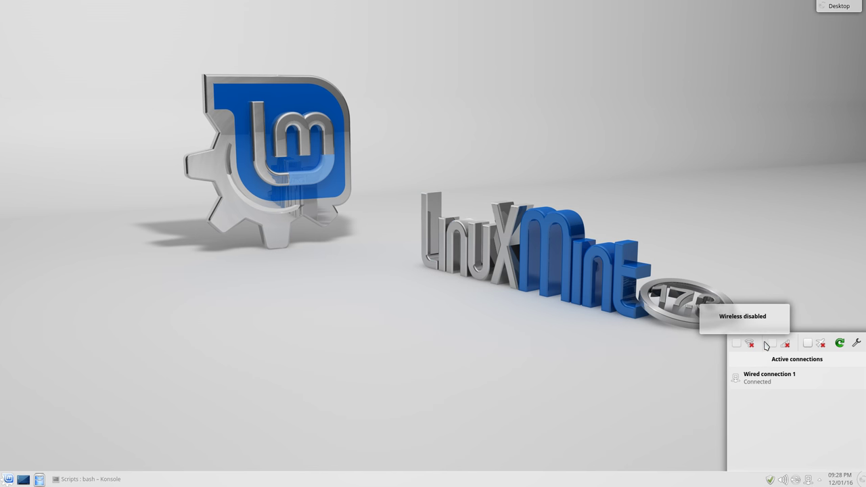
pyautogui.click(690, 351)
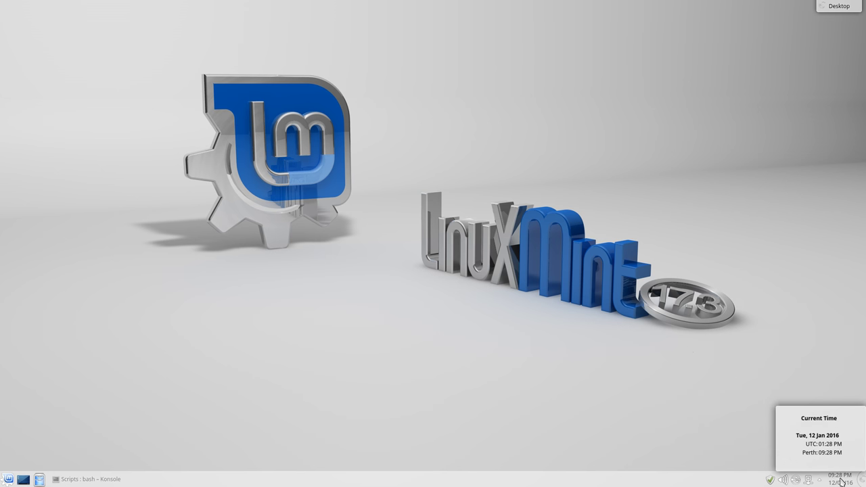
pyautogui.click(842, 482)
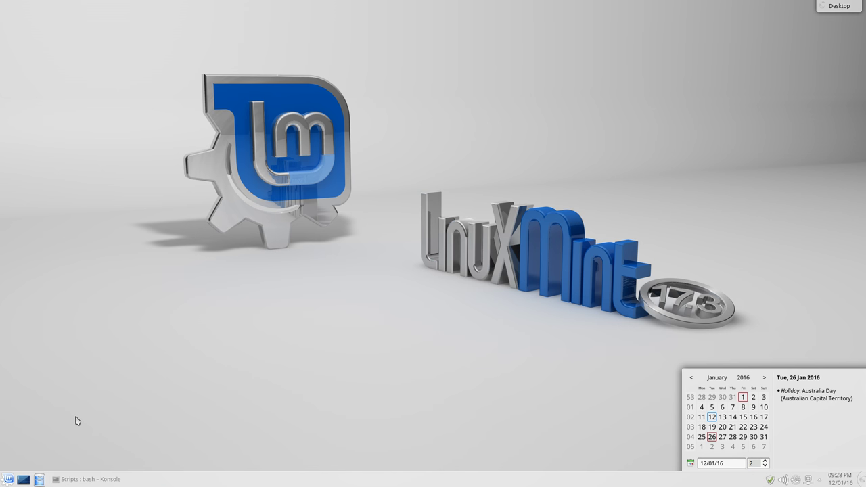
pyautogui.click(844, 483)
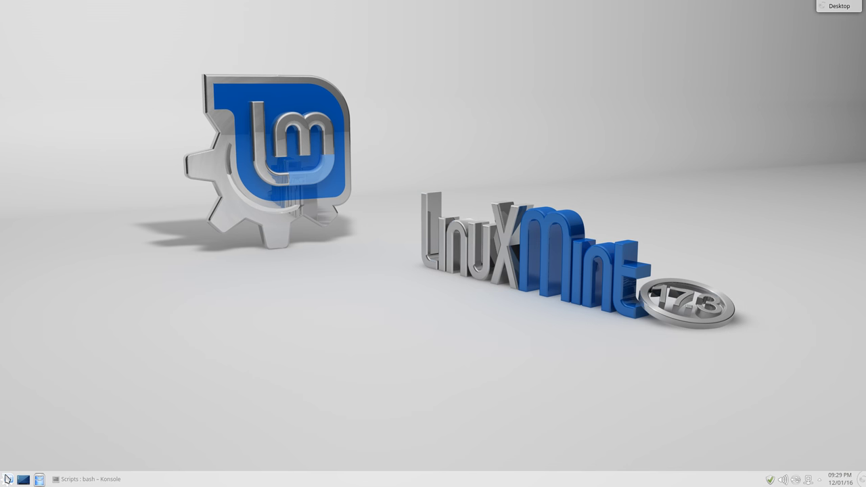
# Open the Kickoff application launcher, then dismiss it without choosing anything
pyautogui.click(9, 480)
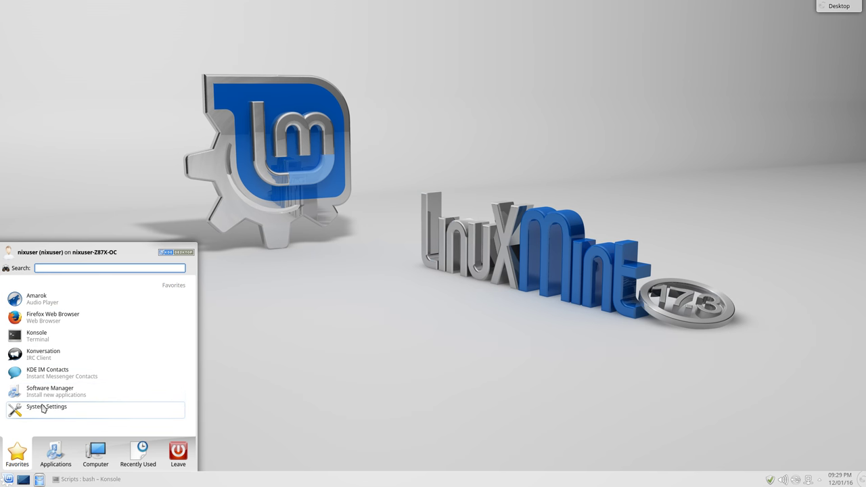
pyautogui.click(312, 373)
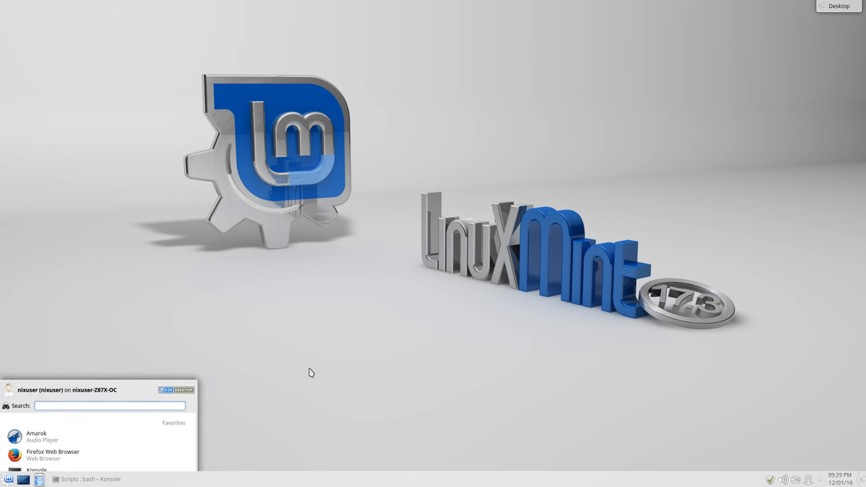
pyautogui.click(40, 479)
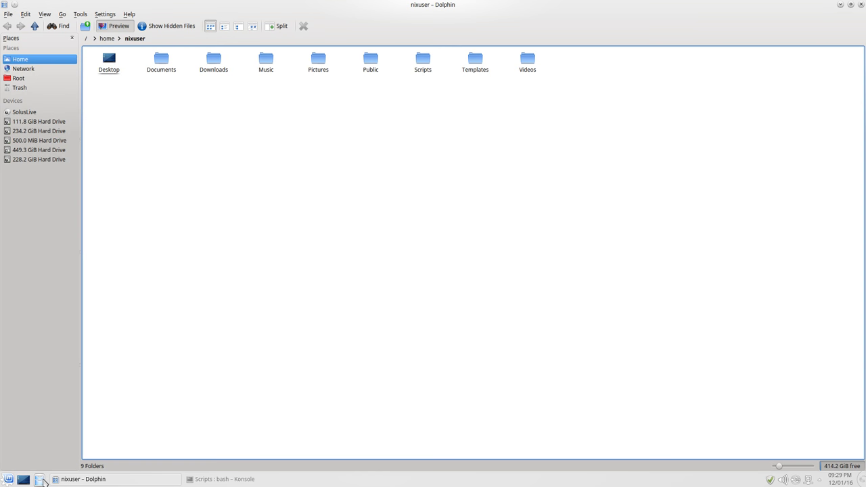
pyautogui.moveTo(474, 4); pyautogui.dragTo(413, 97)
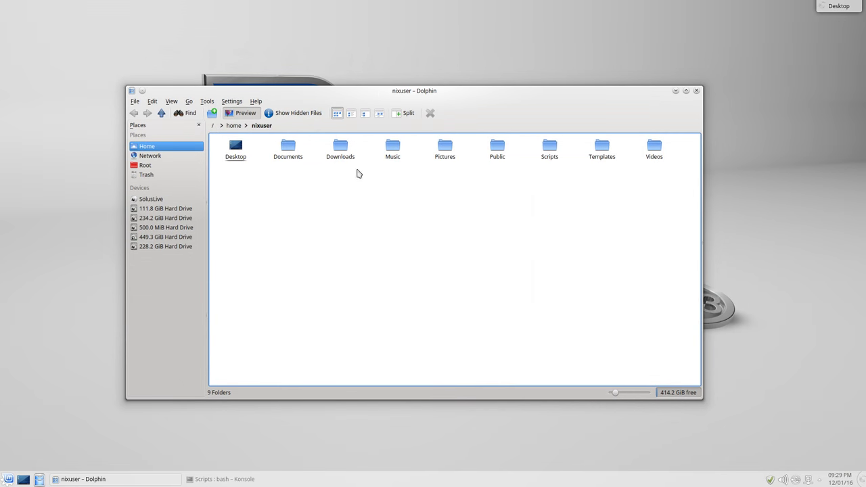
pyautogui.click(24, 479)
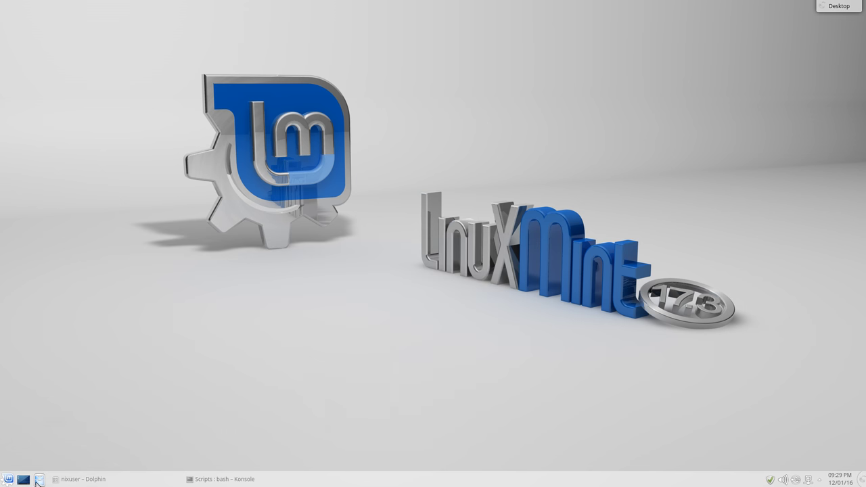
pyautogui.click(40, 480)
pyautogui.click(112, 481)
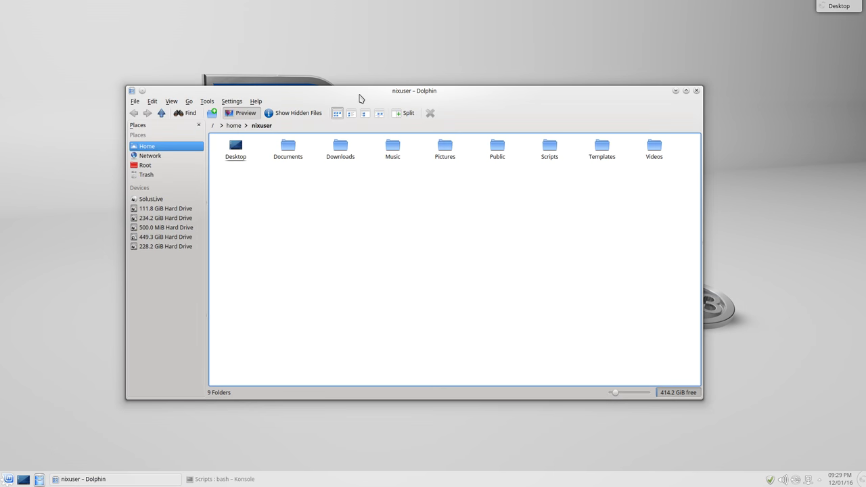
pyautogui.doubleClick(359, 94)
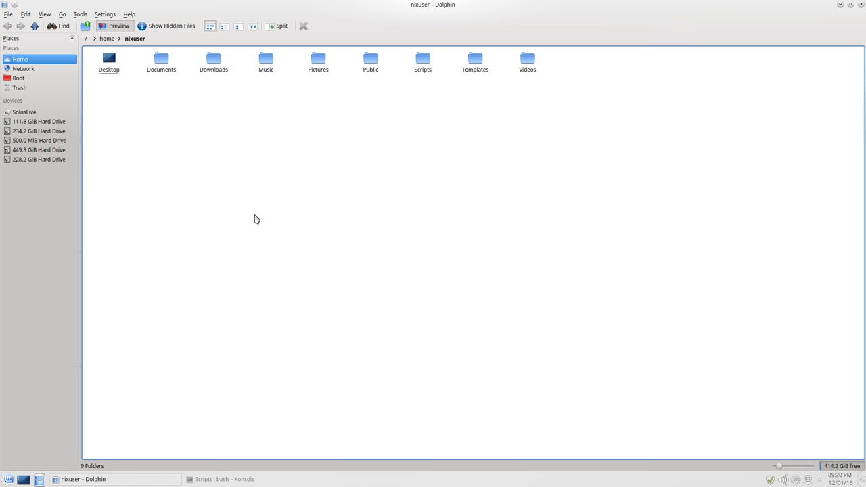
pyautogui.press('F3')
# Show the 111.8 GiB Hard Drive root in the left pane, then activate the right home pane
pyautogui.click(256, 219)
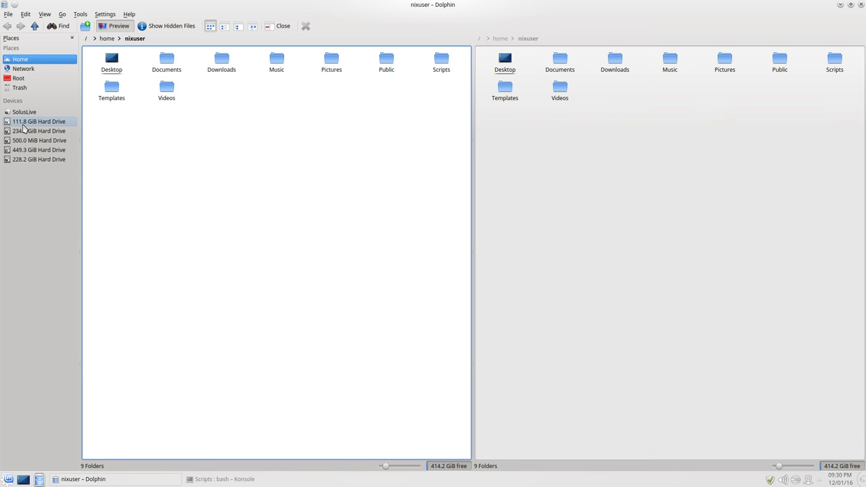
pyautogui.click(28, 122)
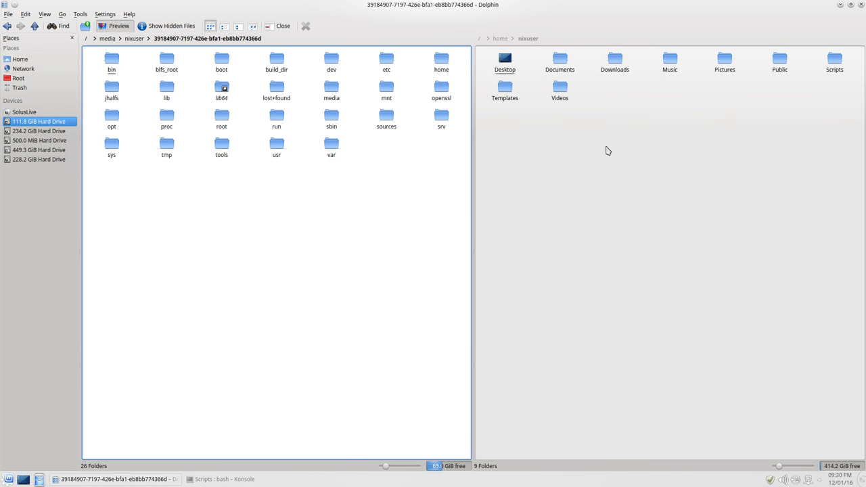
pyautogui.click(677, 183)
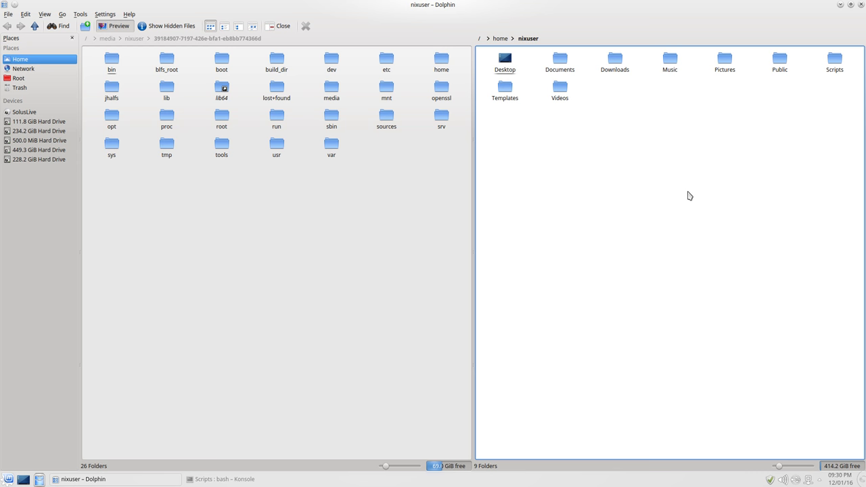
# Close Dolphin, then bring up and dismiss the desktop's right-click menu
pyautogui.click(860, 4)
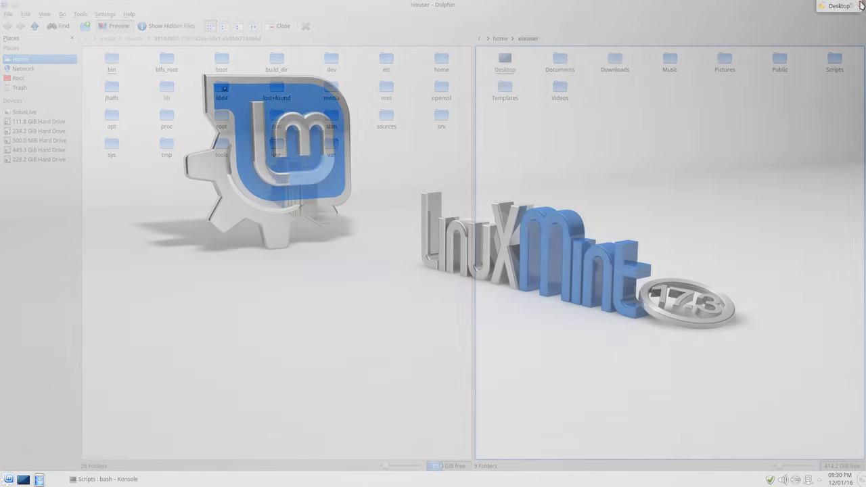
pyautogui.rightClick(312, 218)
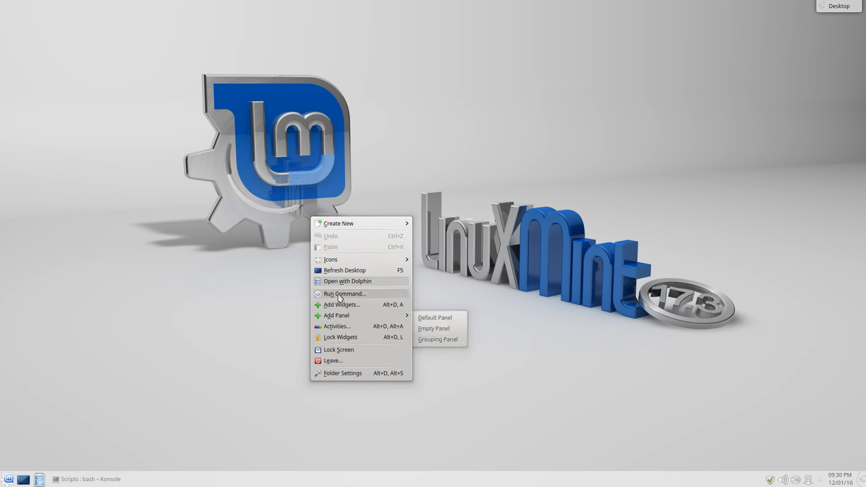
pyautogui.click(267, 307)
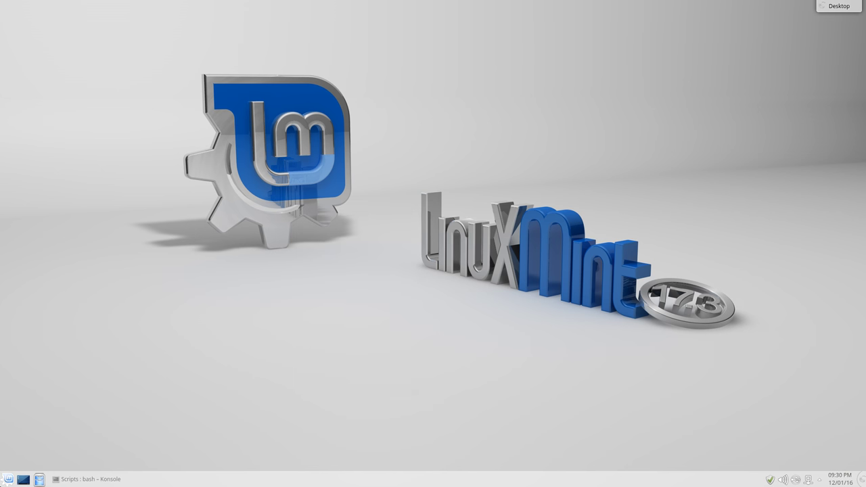
# In the Kickoff launcher, search for 'wallpaper', then clear the search field
pyautogui.click(9, 479)
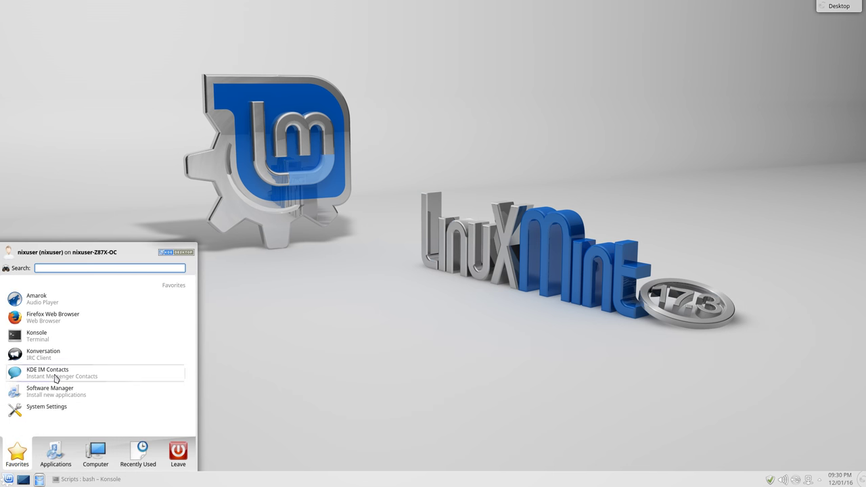
pyautogui.write('w')
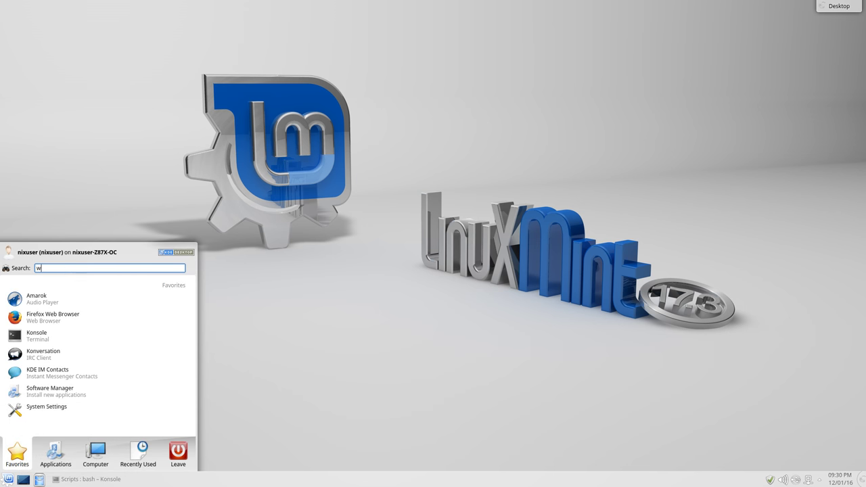
pyautogui.write('allpaper')
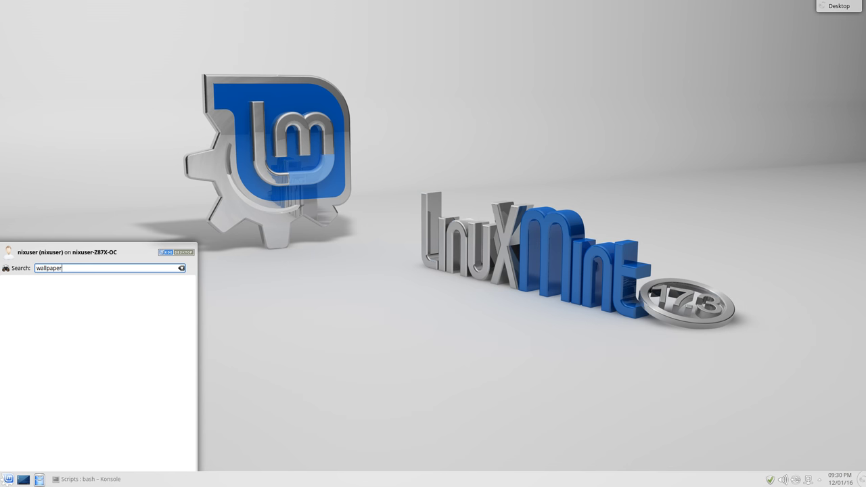
pyautogui.press('BackSpace')
pyautogui.press('BackSpace')
pyautogui.press('BackSpace')
pyautogui.press('BackSpace')
pyautogui.press('BackSpace')
pyautogui.press('BackSpace')
pyautogui.press('BackSpace')
pyautogui.press('BackSpace')
pyautogui.press('BackSpace')
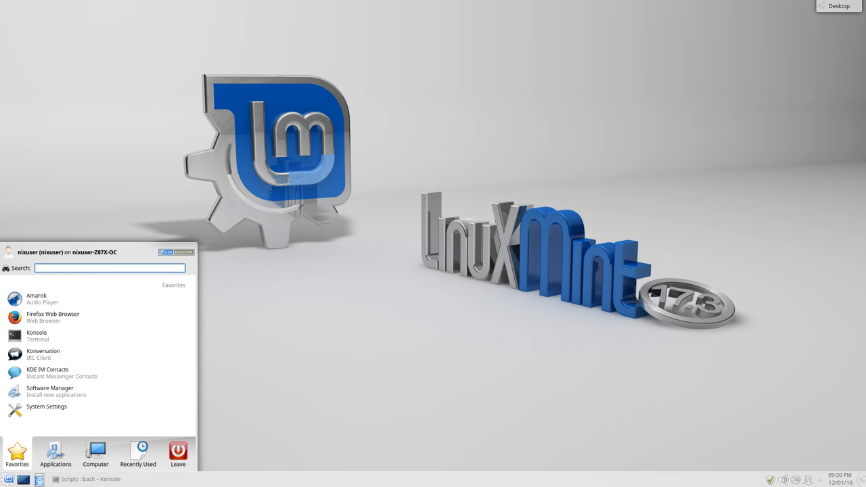
# Launch System Settings, center its window, and try searching 'wallpaper' before clearing it
pyautogui.click(73, 409)
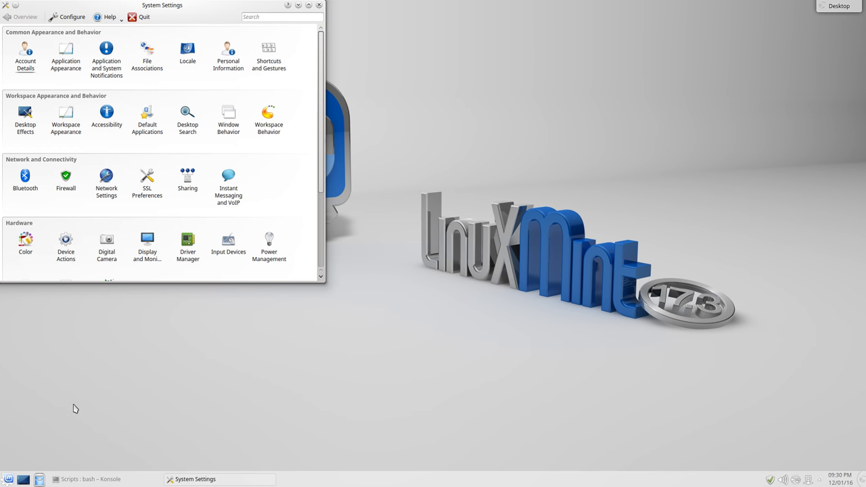
pyautogui.moveTo(142, 7); pyautogui.dragTo(250, 53)
pyautogui.click(377, 61)
pyautogui.write('wallpaper')
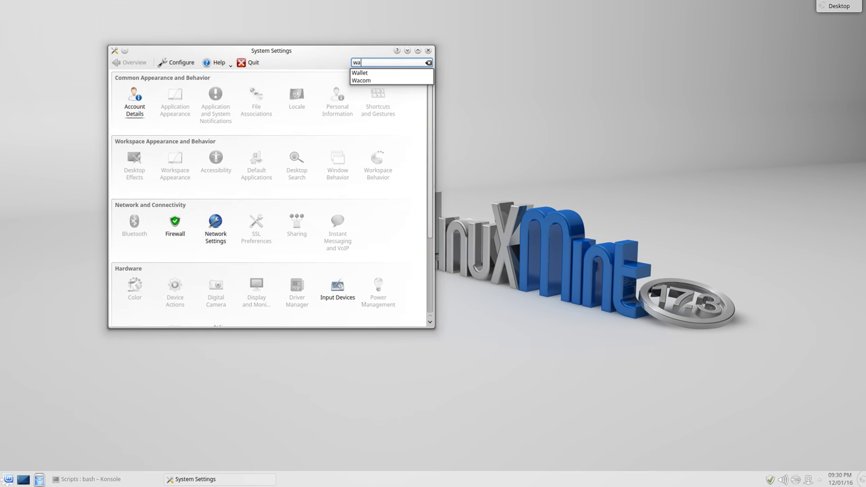
pyautogui.press('BackSpace')
pyautogui.press('BackSpace')
pyautogui.press('BackSpace')
pyautogui.press('BackSpace')
pyautogui.press('BackSpace')
pyautogui.press('BackSpace')
pyautogui.press('BackSpace')
pyautogui.press('BackSpace')
pyautogui.press('BackSpace')
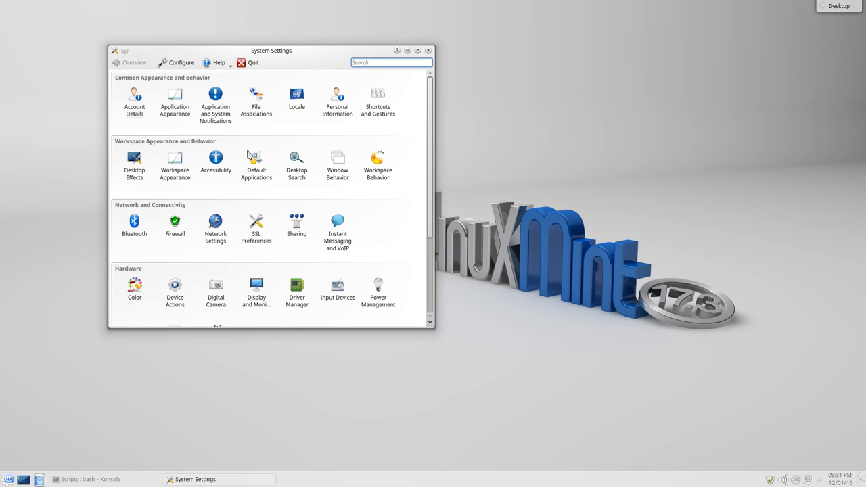
# View Workspace Appearance, return to Overview, search 'back', and open Desktop Effects
pyautogui.click(175, 165)
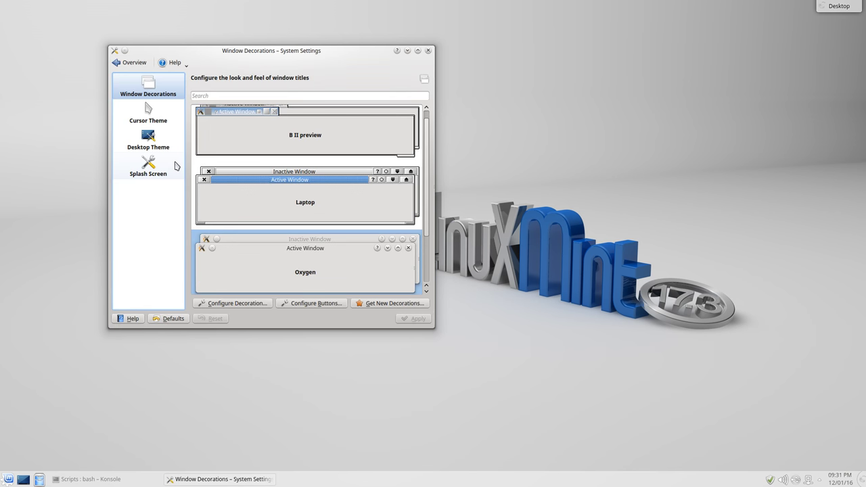
pyautogui.click(131, 62)
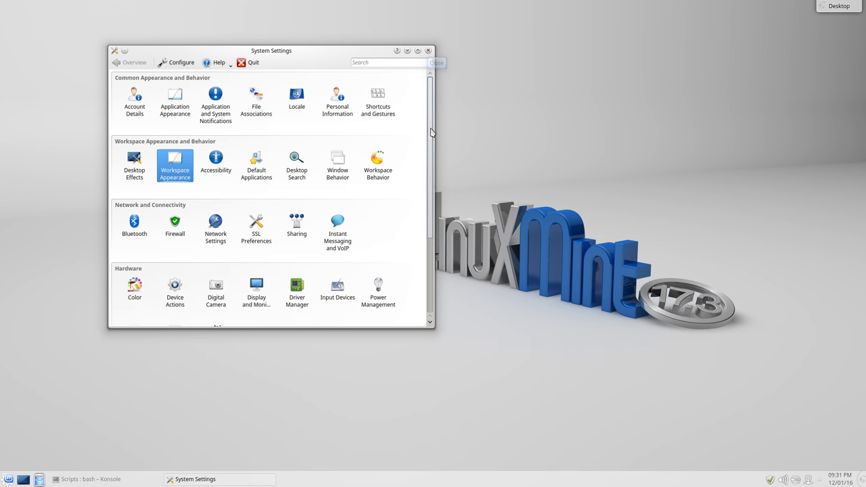
pyautogui.moveTo(431, 130); pyautogui.dragTo(437, 212)
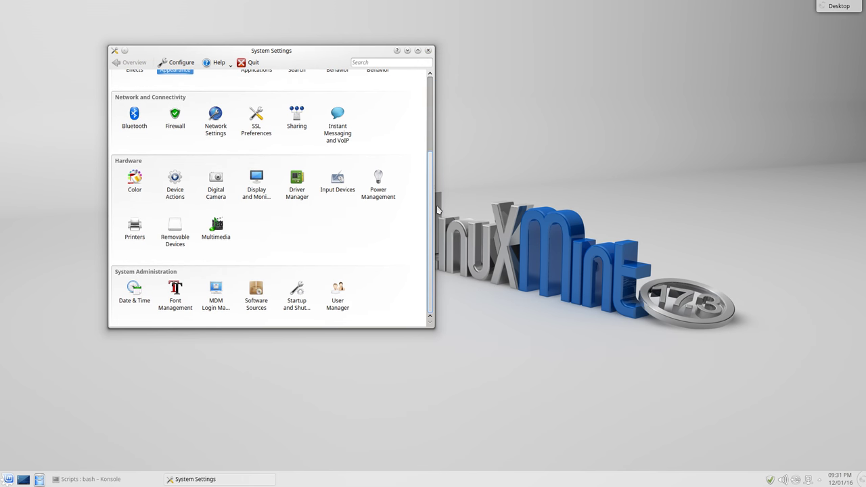
pyautogui.click(383, 61)
pyautogui.write('back')
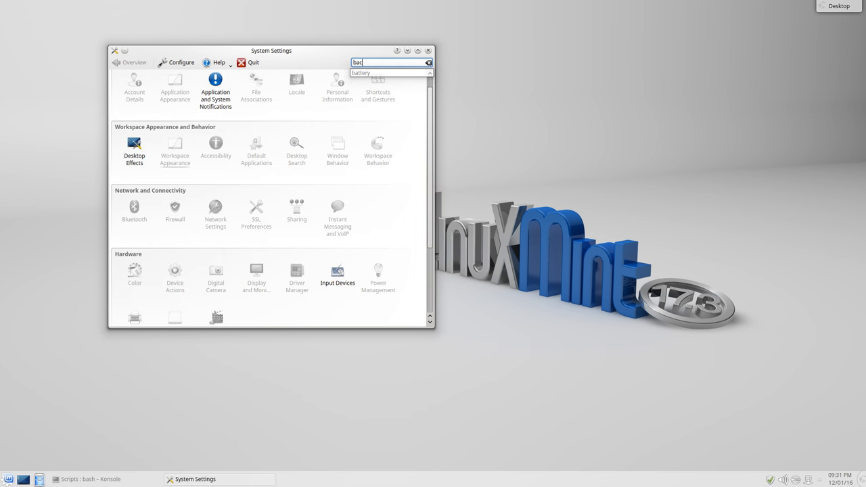
pyautogui.click(138, 155)
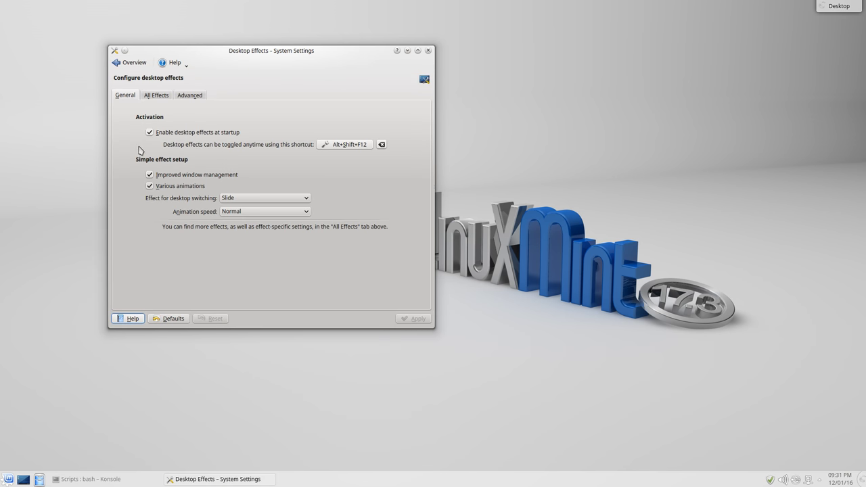
# Close System Settings, then show and dismiss the desktop's options menu
pyautogui.click(428, 51)
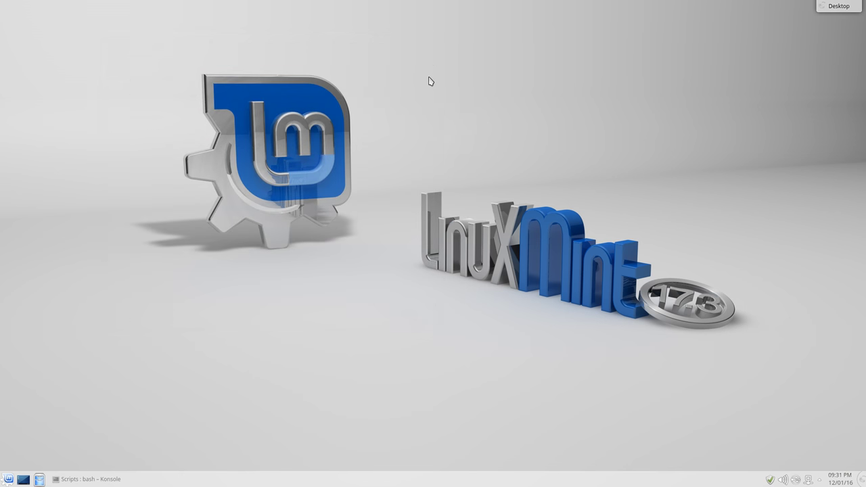
pyautogui.rightClick(430, 80)
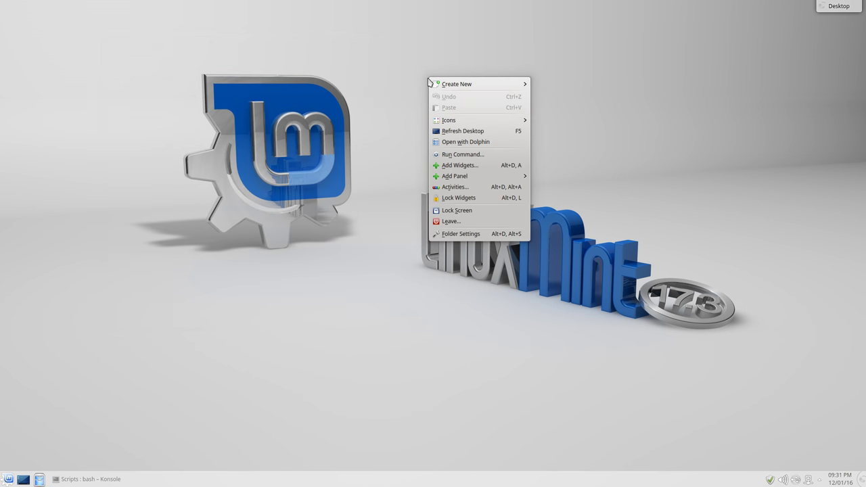
pyautogui.click(315, 119)
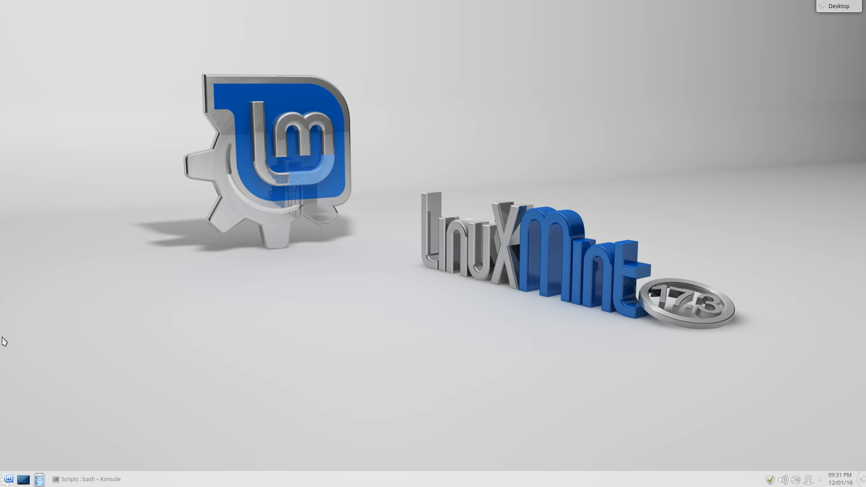
# Browse the Kickoff launcher's sections, then launch Konsole from Favorites
pyautogui.click(8, 479)
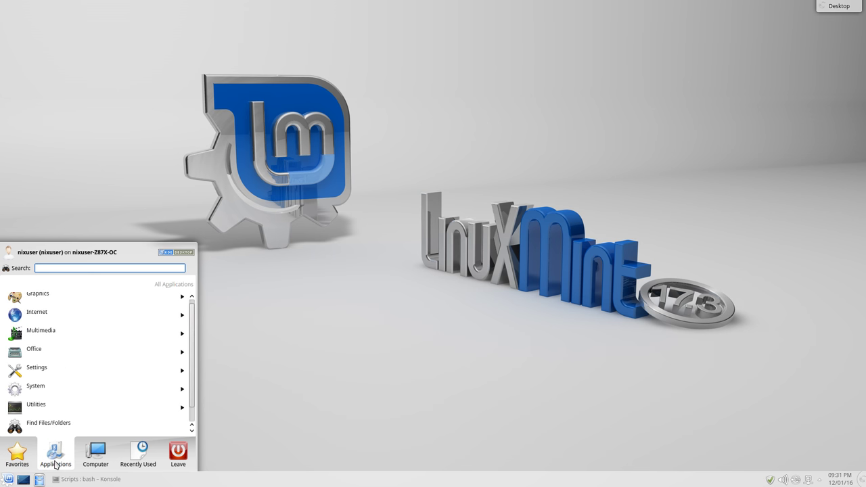
pyautogui.moveTo(105, 464)
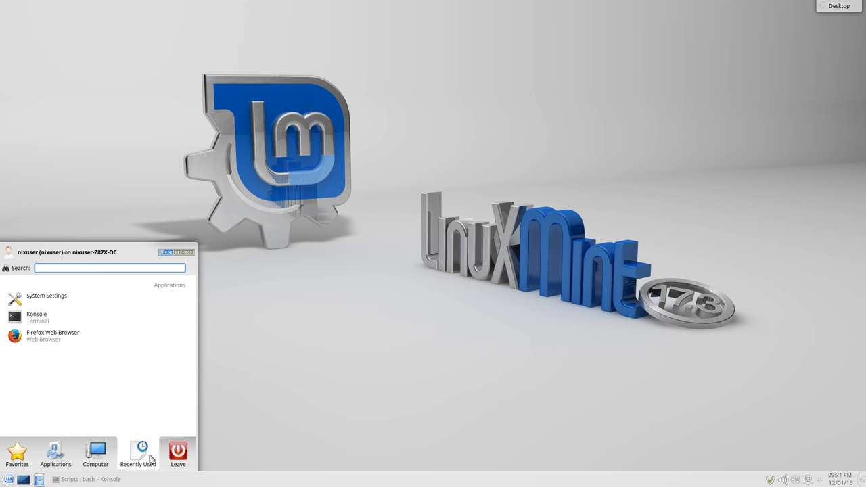
pyautogui.moveTo(185, 458)
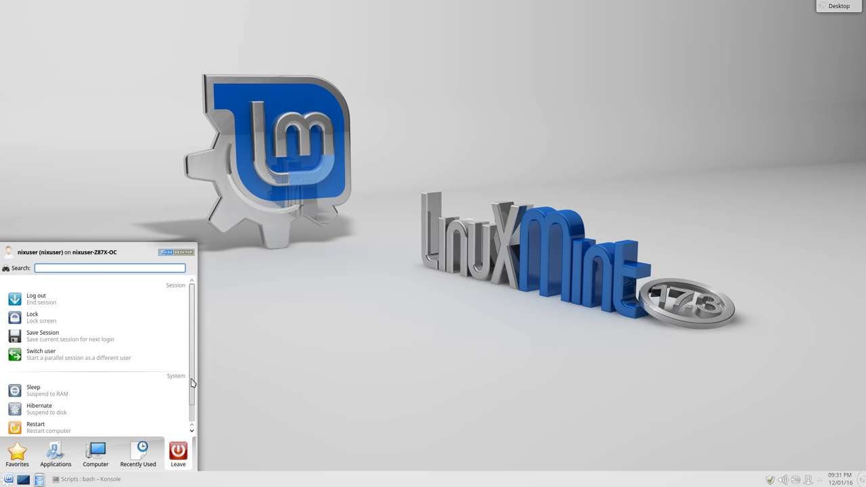
pyautogui.scroll(-2, 196, 413)
pyautogui.scroll(2, 196, 413)
pyautogui.scroll(-2, 195, 379)
pyautogui.scroll(2, 192, 371)
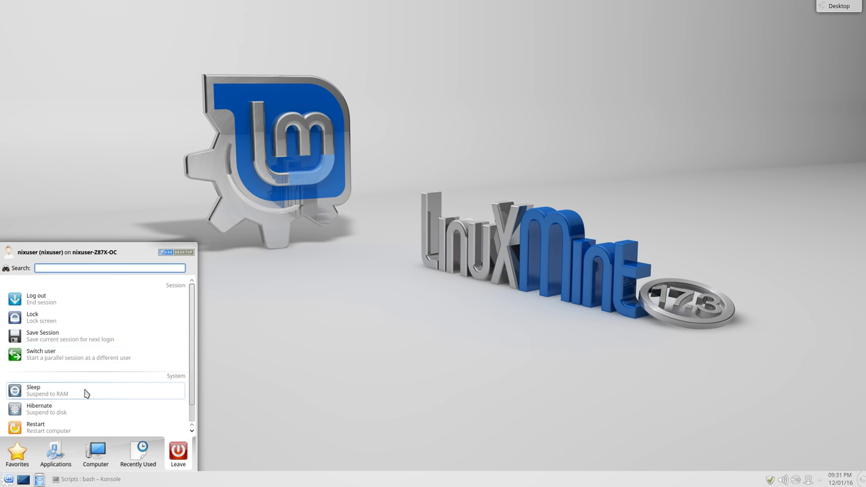
pyautogui.scroll(-1, 195, 367)
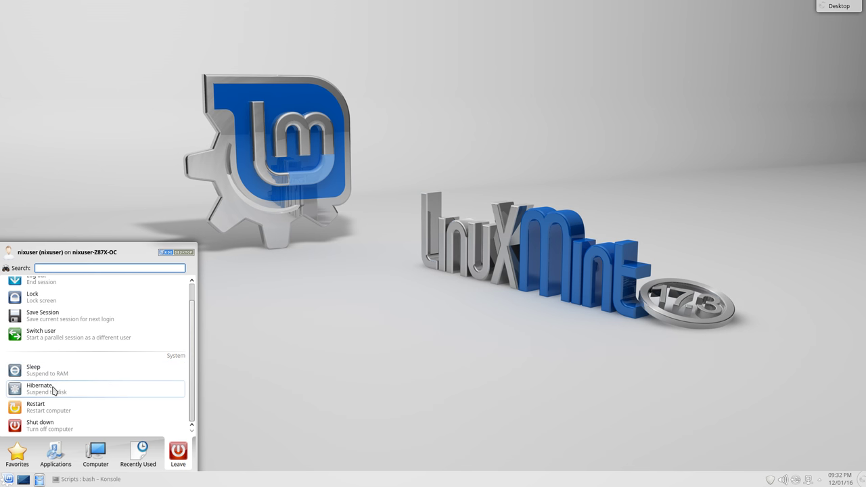
pyautogui.moveTo(13, 455)
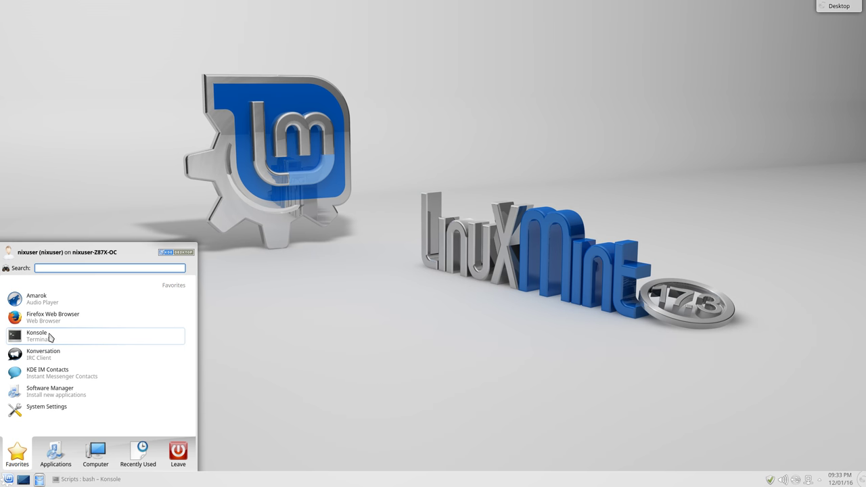
pyautogui.click(49, 336)
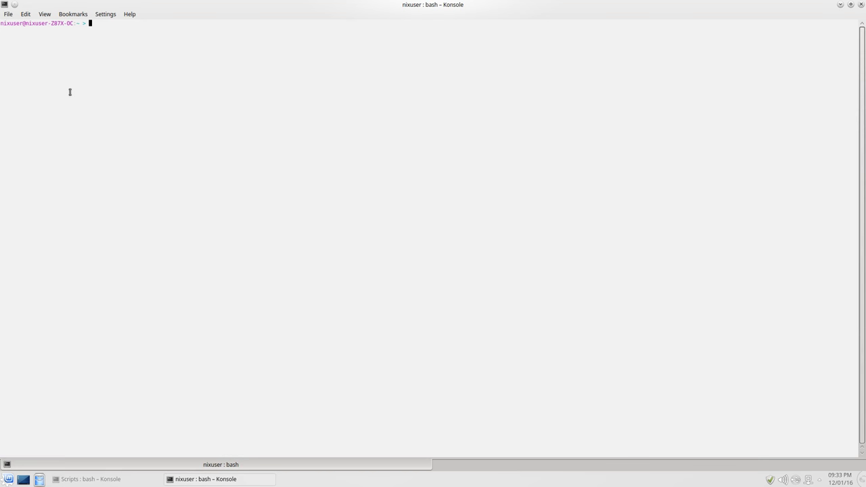
pyautogui.moveTo(99, 23); pyautogui.dragTo(0, 20)
pyautogui.click(79, 156)
pyautogui.click(862, 4)
pyautogui.click(2, 482)
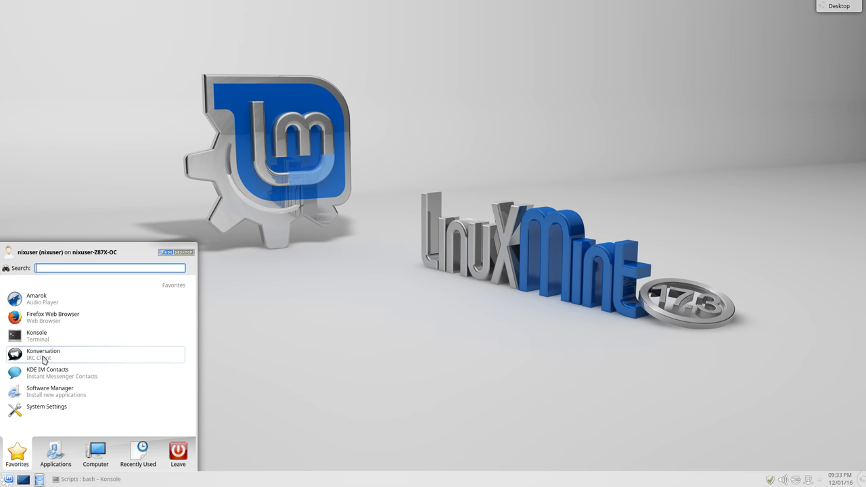
# Launch Konversation, connect to the Linux Mint IRC network, then quit and confirm
pyautogui.click(42, 356)
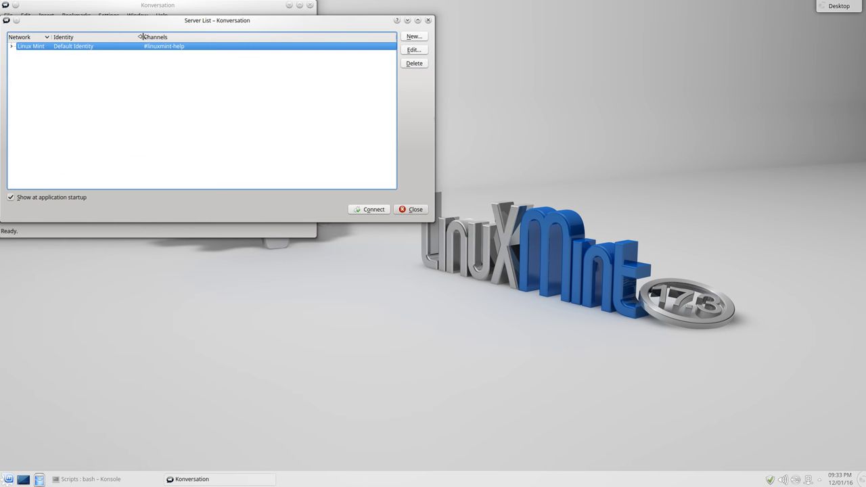
pyautogui.click(379, 210)
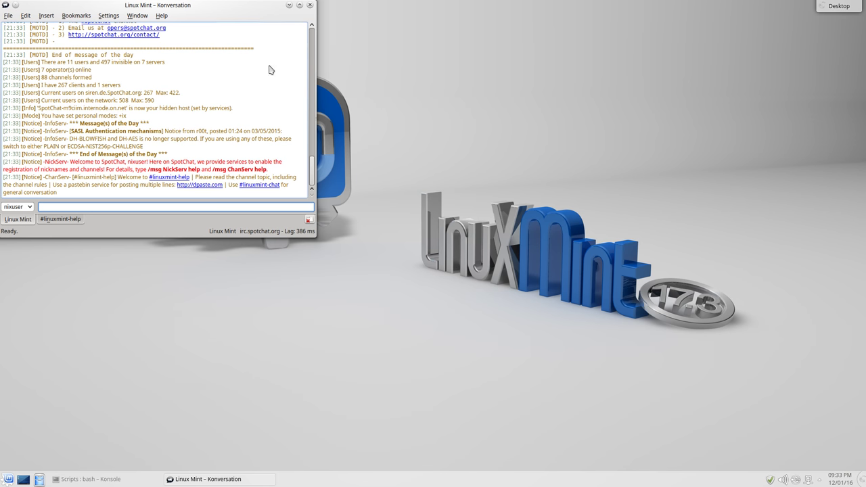
pyautogui.click(310, 5)
pyautogui.click(180, 147)
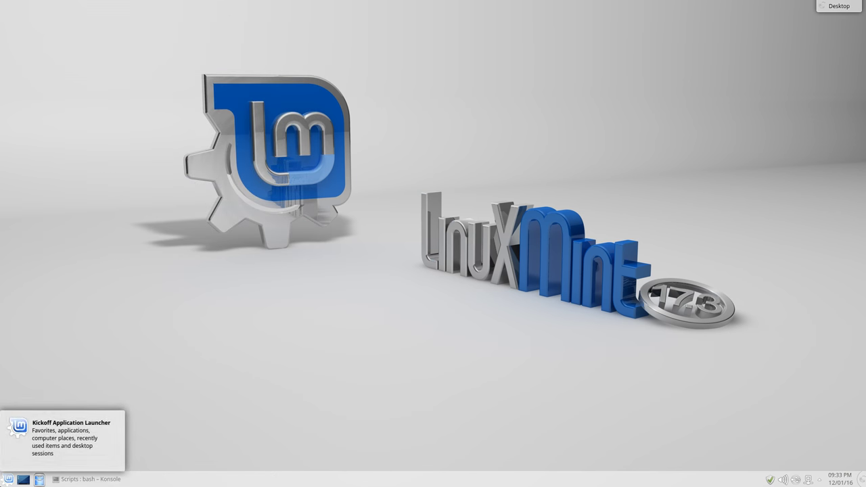
# Launch KDE IM Contacts from the launcher and agree to set up an account
pyautogui.click(8, 480)
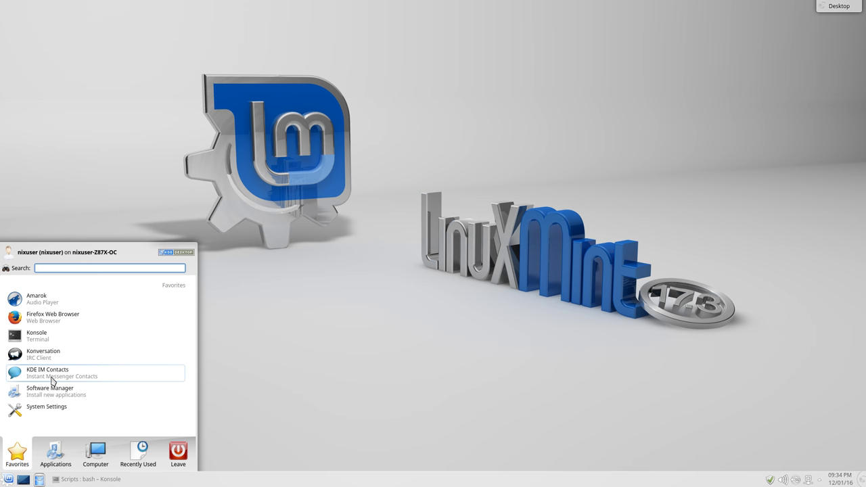
pyautogui.click(53, 381)
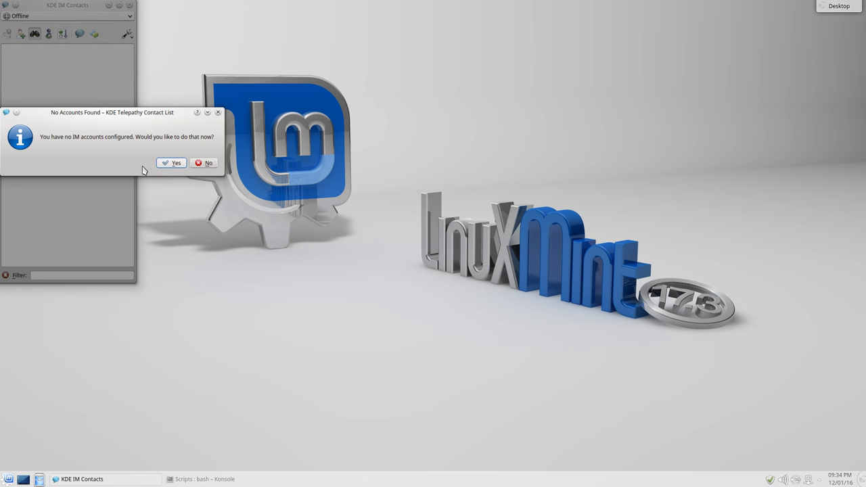
pyautogui.click(172, 163)
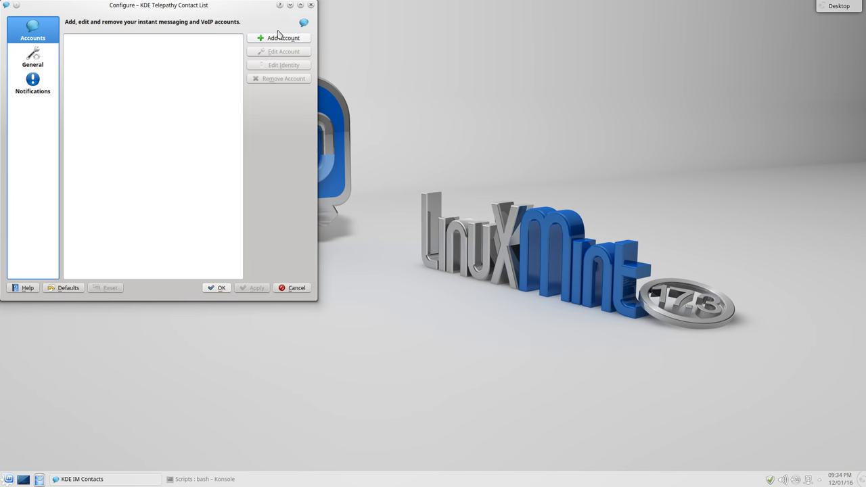
# Add a Google Talk account with the user's email and password, then rearrange the windows
pyautogui.click(278, 35)
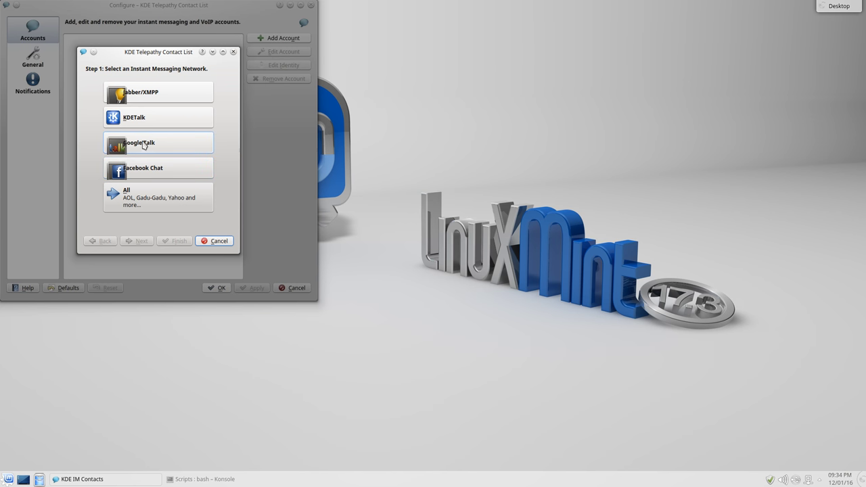
pyautogui.click(136, 144)
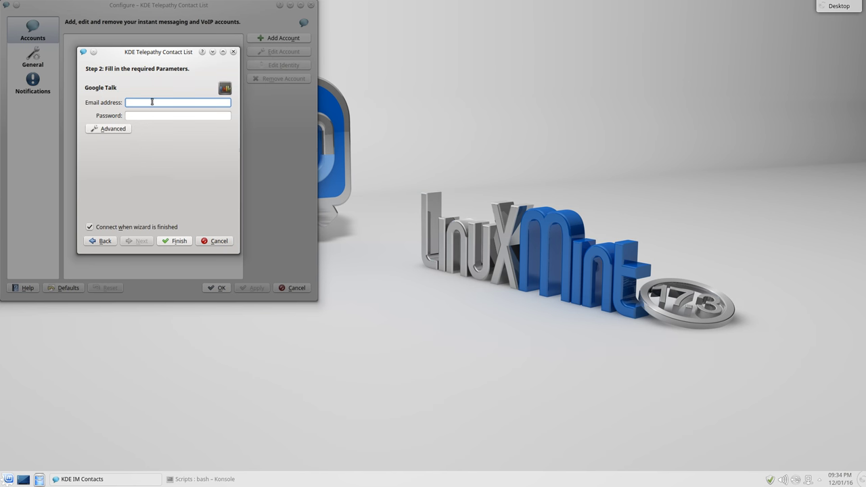
pyautogui.press('Tab')
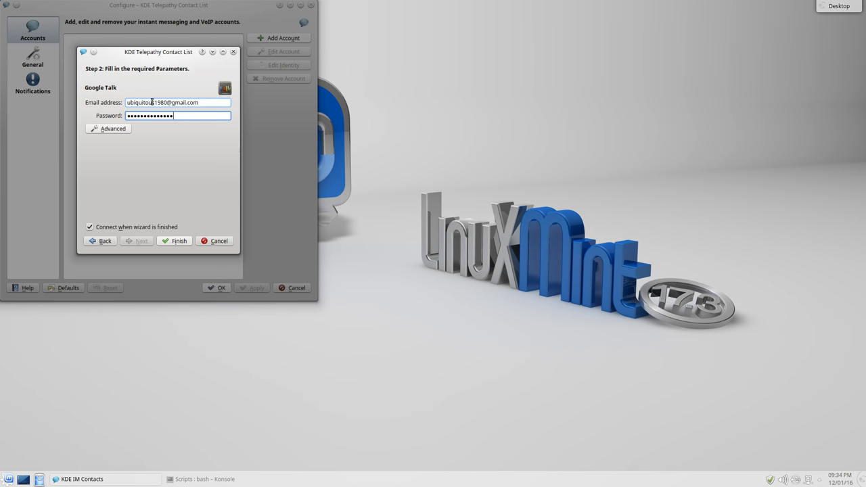
pyautogui.click(185, 242)
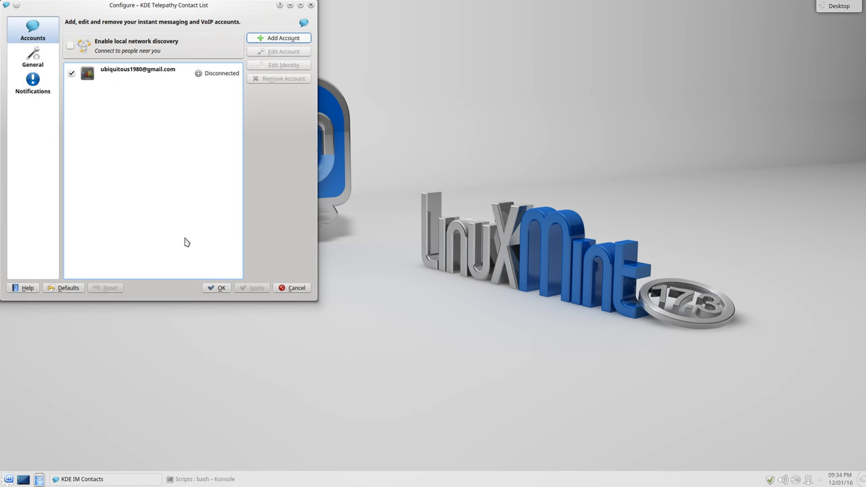
pyautogui.moveTo(185, 5); pyautogui.dragTo(478, 44)
pyautogui.moveTo(85, 5); pyautogui.dragTo(204, 52)
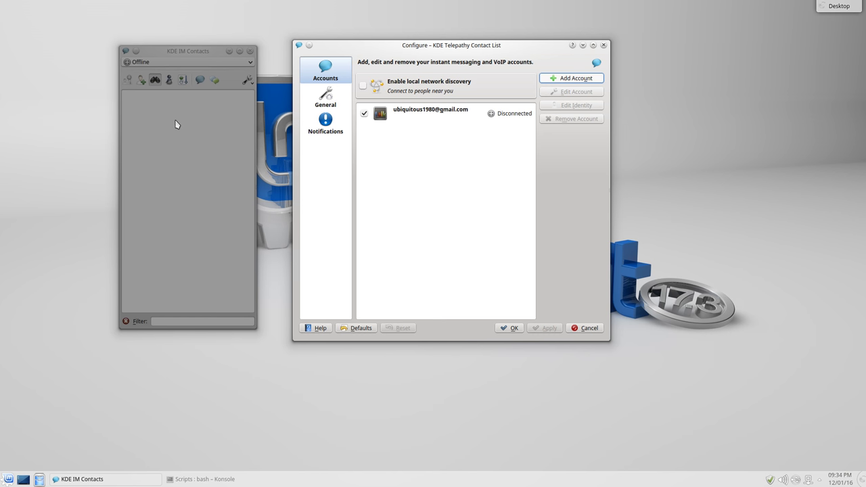
# Accept the Google Talk account settings and go online as Available
pyautogui.click(421, 120)
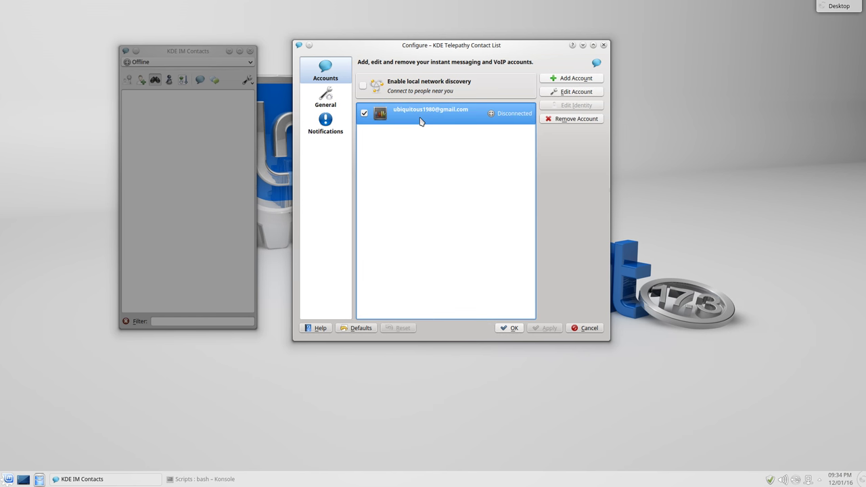
pyautogui.click(509, 327)
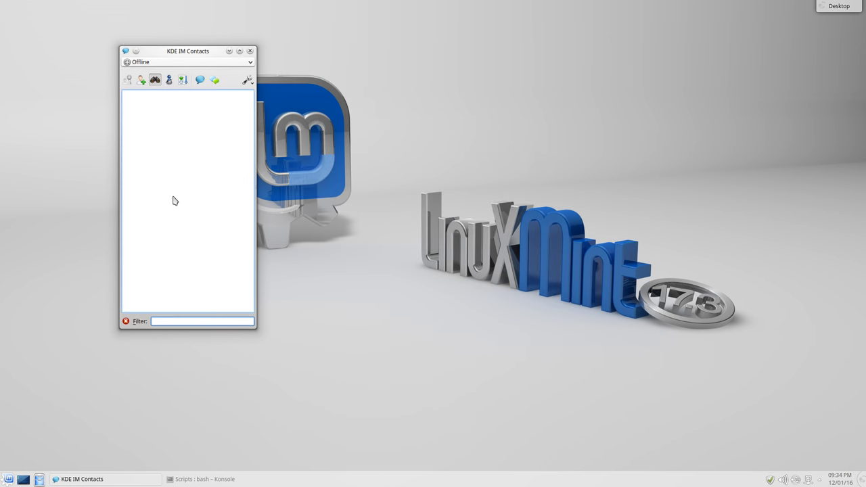
pyautogui.click(247, 62)
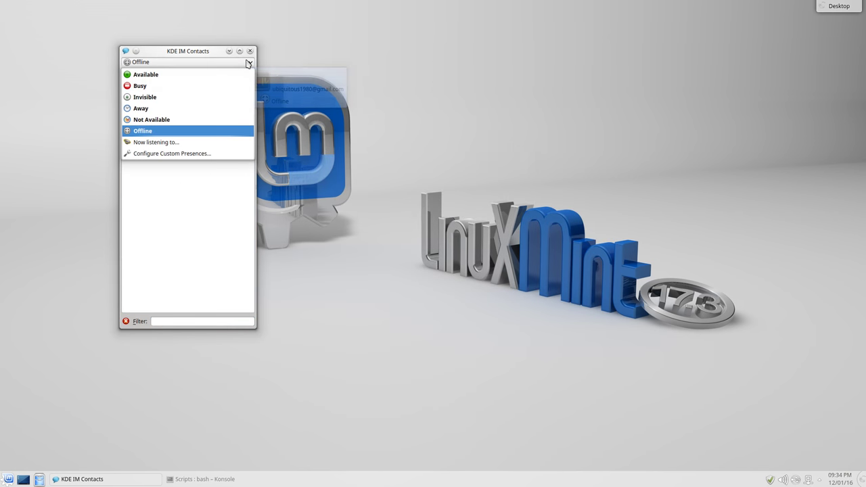
pyautogui.click(226, 75)
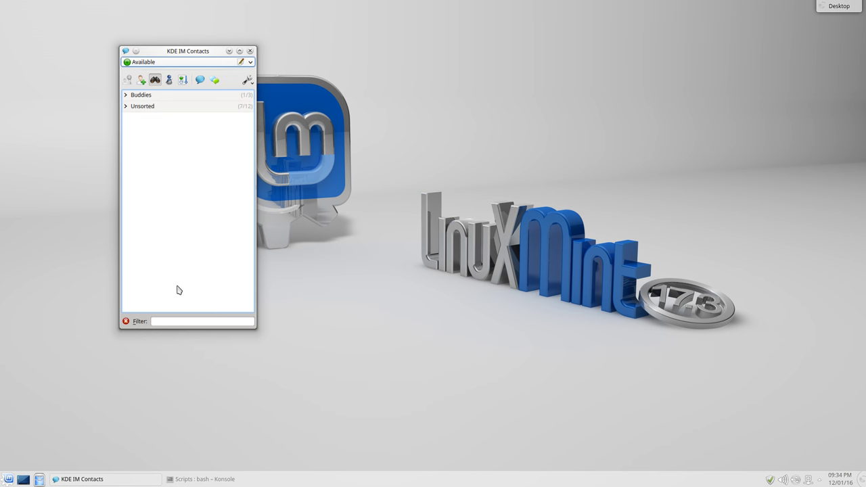
# Expand and collapse the Buddies and Unsorted contact groups
pyautogui.click(125, 96)
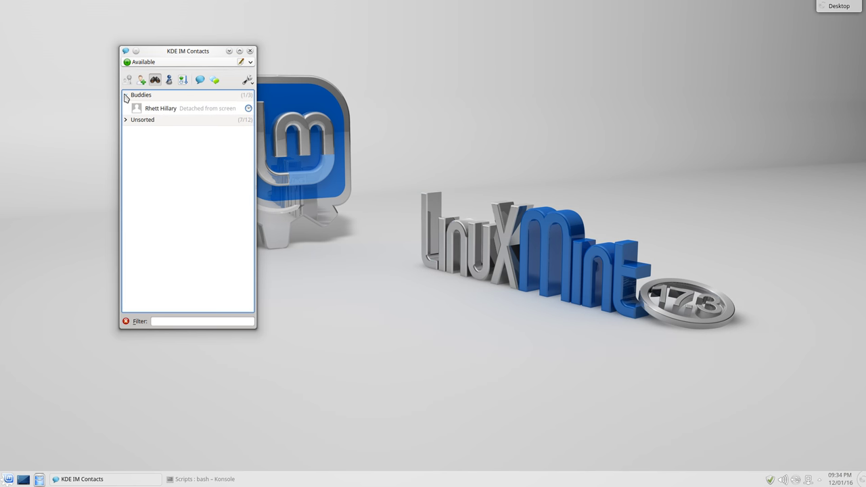
pyautogui.click(125, 96)
pyautogui.click(125, 107)
pyautogui.click(126, 107)
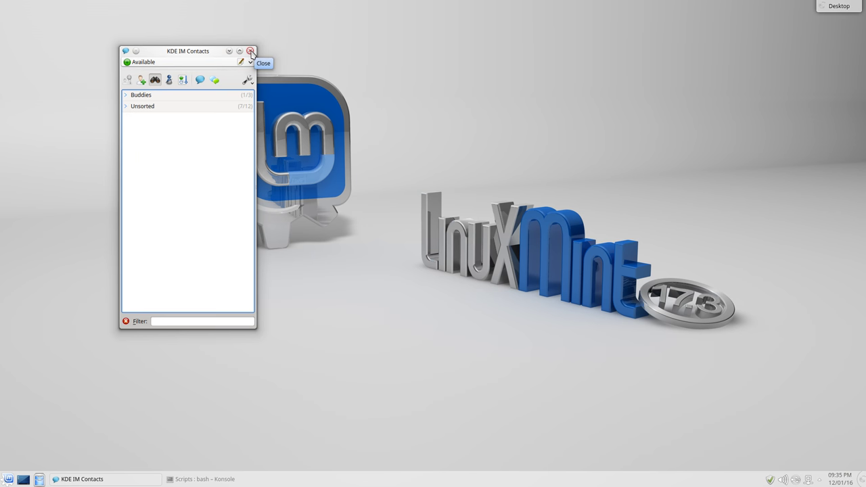
# Close the contact list choosing Stay Online, peek at the system tray, and open the launcher
pyautogui.click(250, 52)
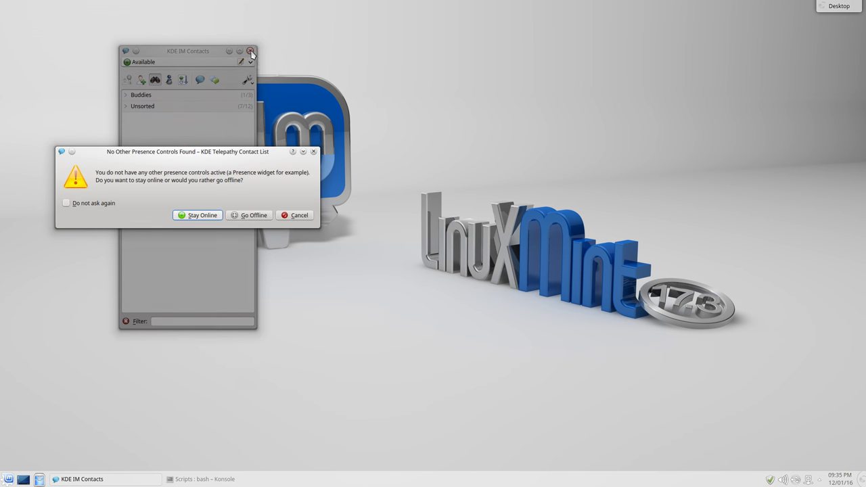
pyautogui.click(242, 216)
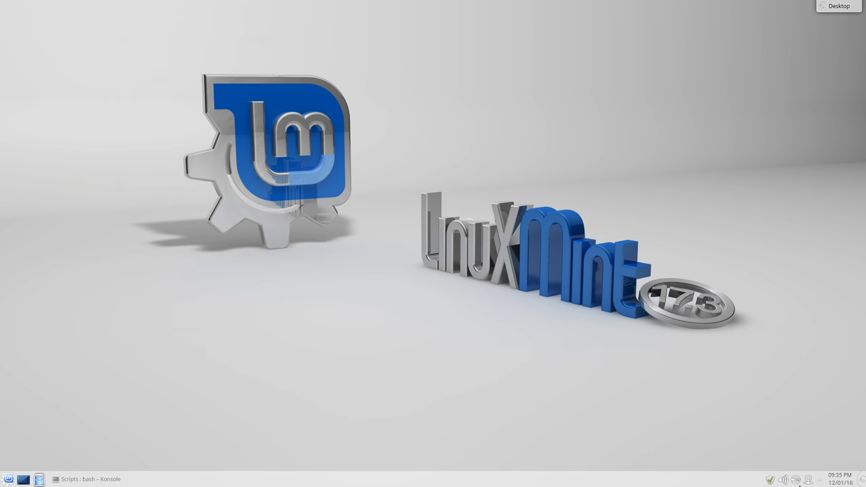
pyautogui.click(821, 481)
pyautogui.click(715, 447)
pyautogui.click(5, 481)
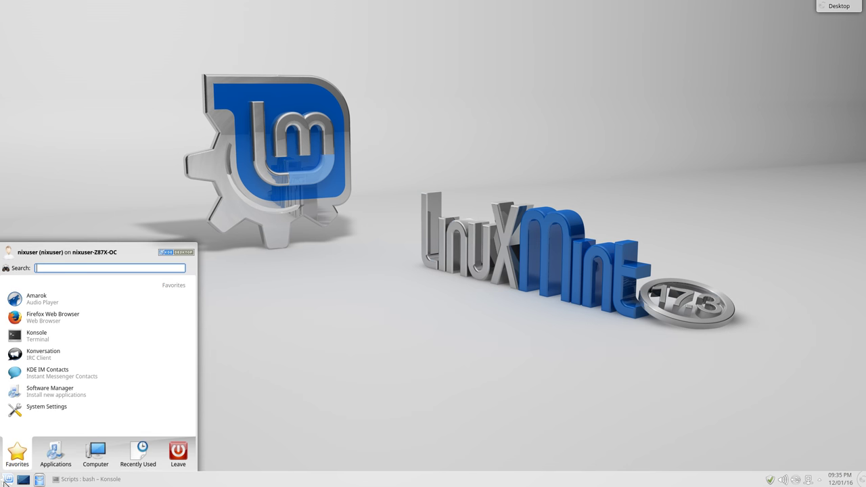
# Start Software Manager with the administrator password and maximize its window
pyautogui.click(40, 394)
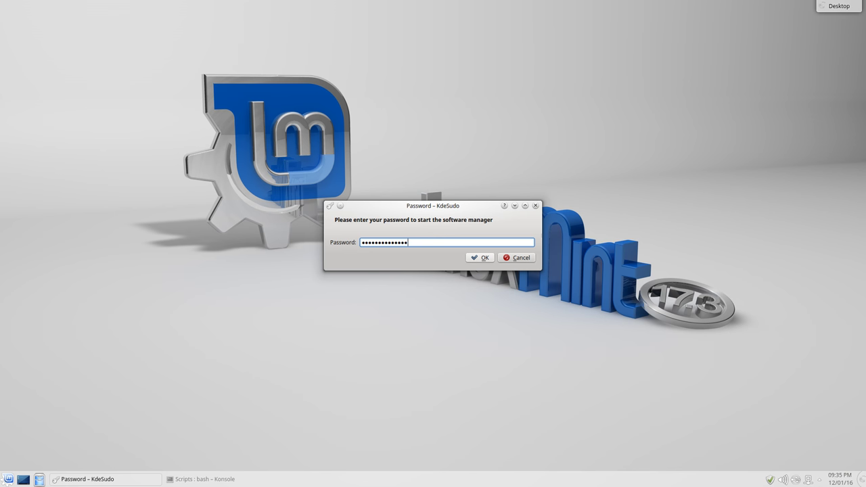
pyautogui.press('Return')
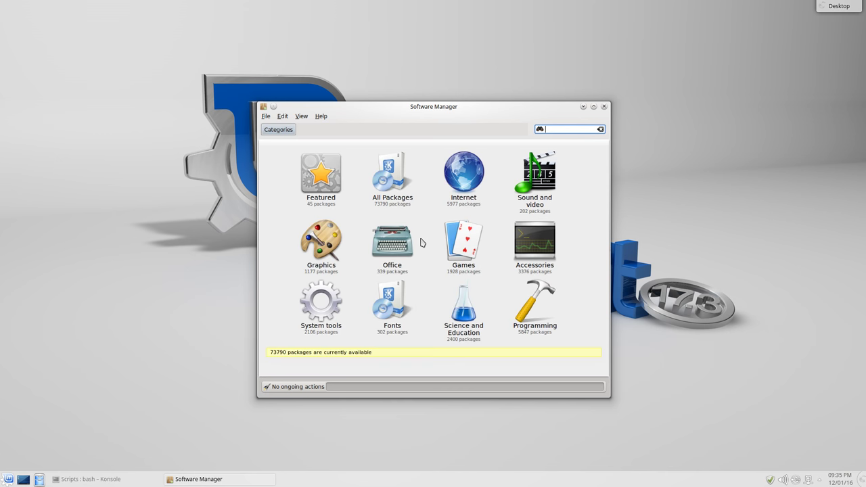
pyautogui.doubleClick(481, 109)
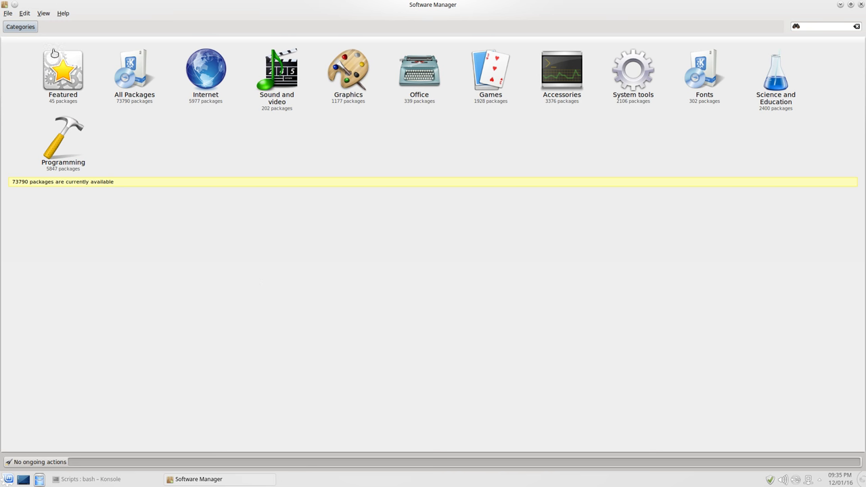
# Check the About mintInstall 7.6.3 details, then close Software Manager
pyautogui.click(62, 13)
pyautogui.click(68, 25)
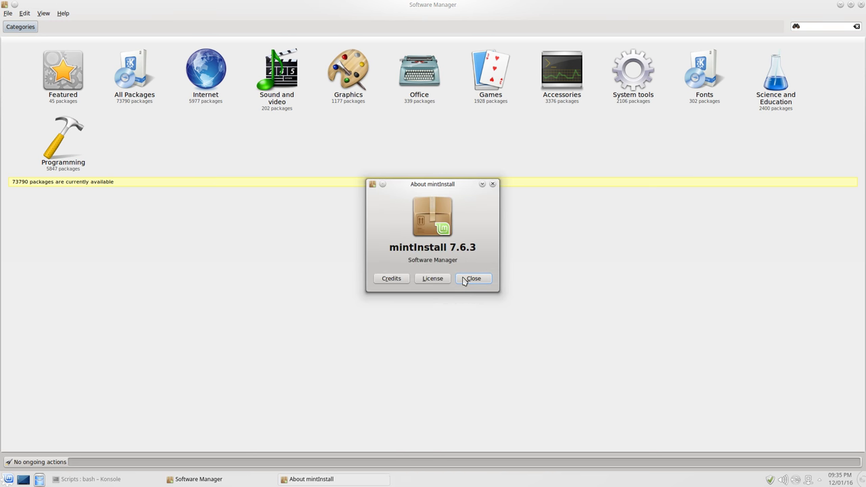
pyautogui.click(472, 279)
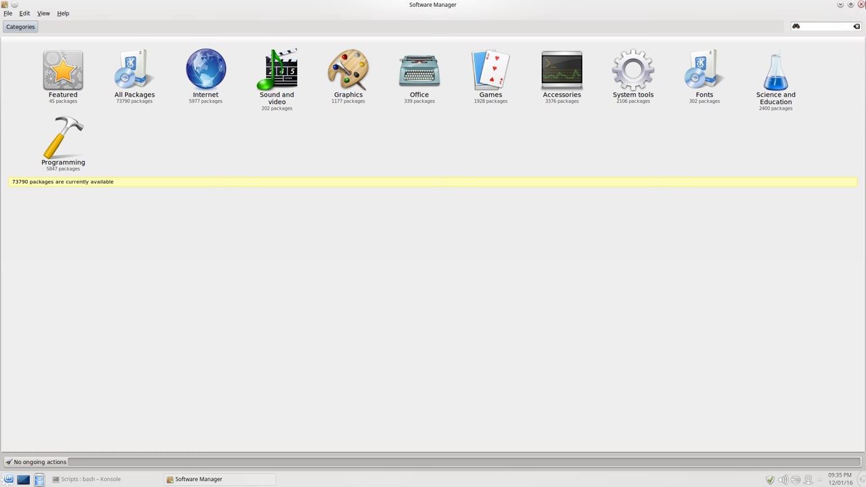
pyautogui.click(861, 4)
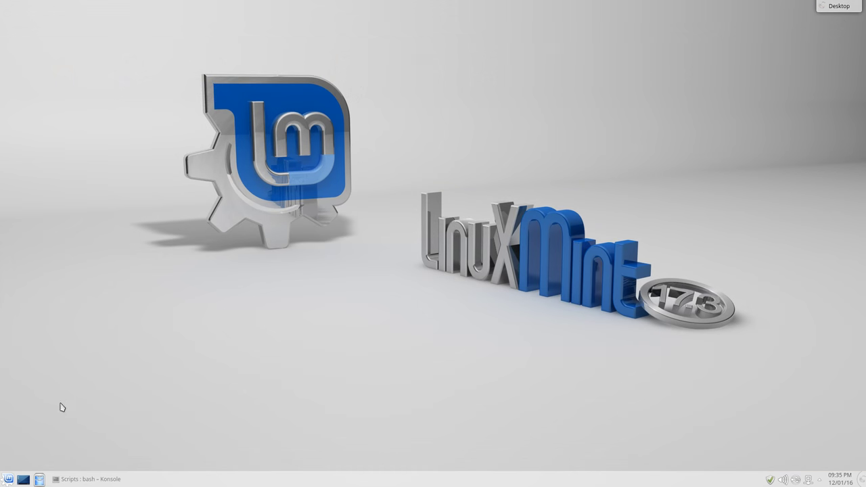
pyautogui.click(8, 479)
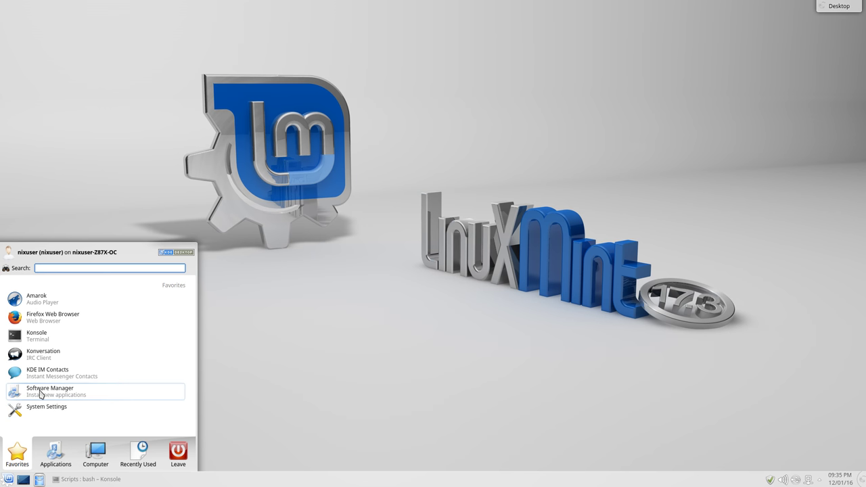
# Launch System Settings, centre it and enlarge it to show every category
pyautogui.click(36, 412)
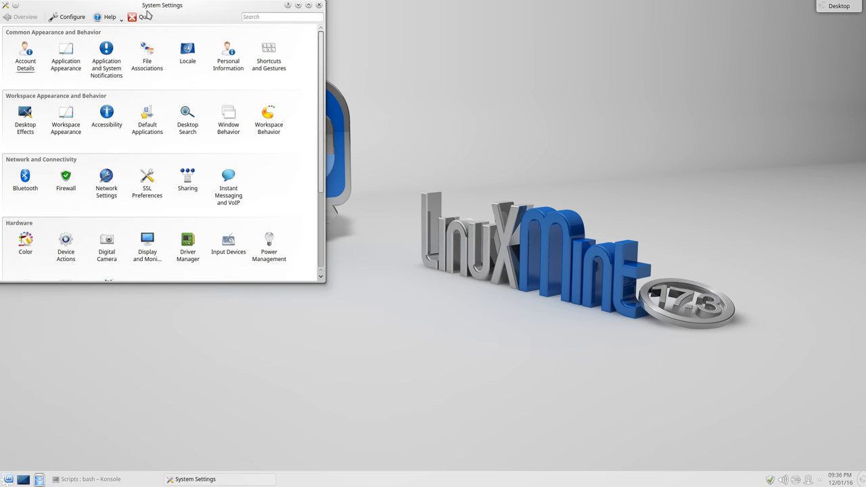
pyautogui.moveTo(183, 13); pyautogui.dragTo(395, 76)
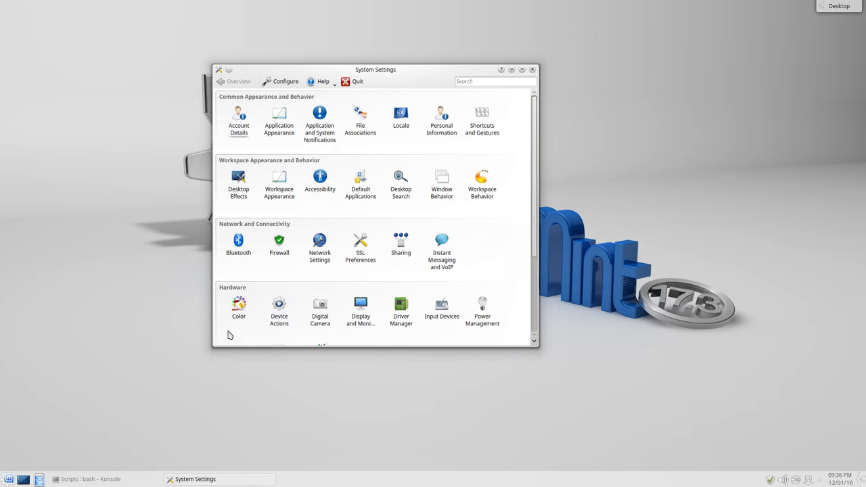
pyautogui.scroll(-3, 536, 346)
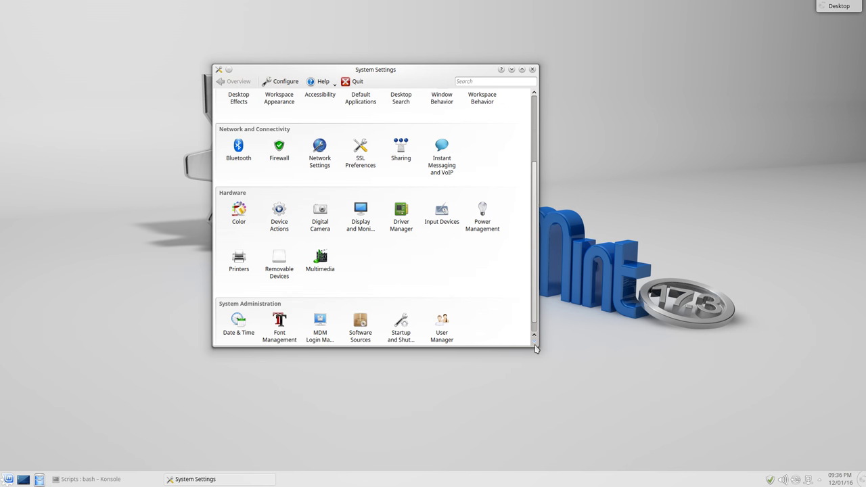
pyautogui.scroll(-1, 536, 348)
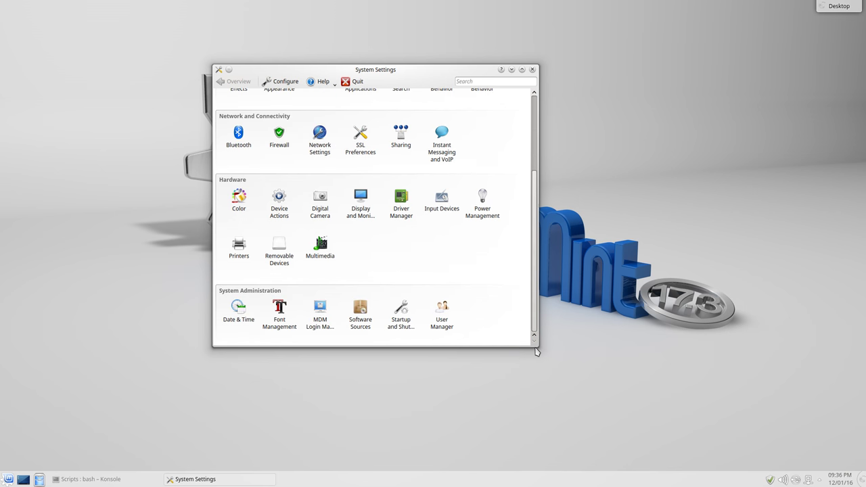
pyautogui.moveTo(535, 348); pyautogui.dragTo(803, 426)
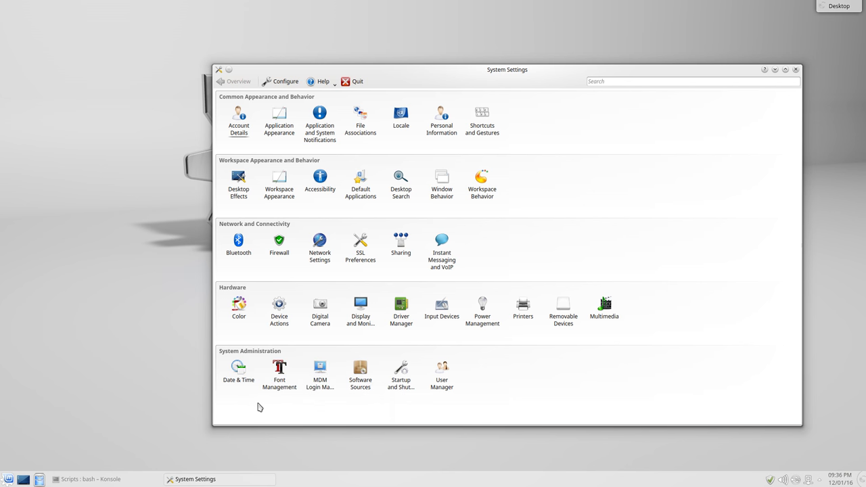
# Search the settings for 'wallpap', clear the search, and close System Settings
pyautogui.click(729, 84)
pyautogui.write('wallpaper')
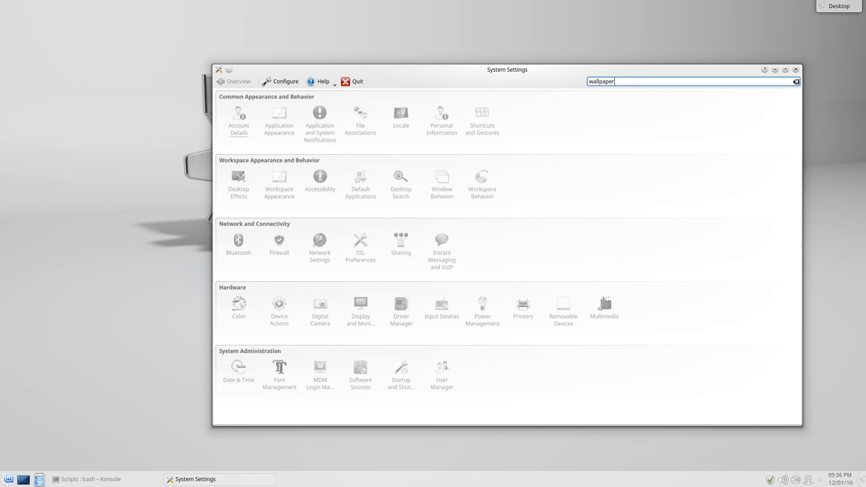
pyautogui.press('BackSpace')
pyautogui.press('BackSpace')
pyautogui.press('BackSpace')
pyautogui.press('BackSpace')
pyautogui.press('BackSpace')
pyautogui.press('BackSpace')
pyautogui.press('BackSpace')
pyautogui.press('BackSpace')
pyautogui.press('BackSpace')
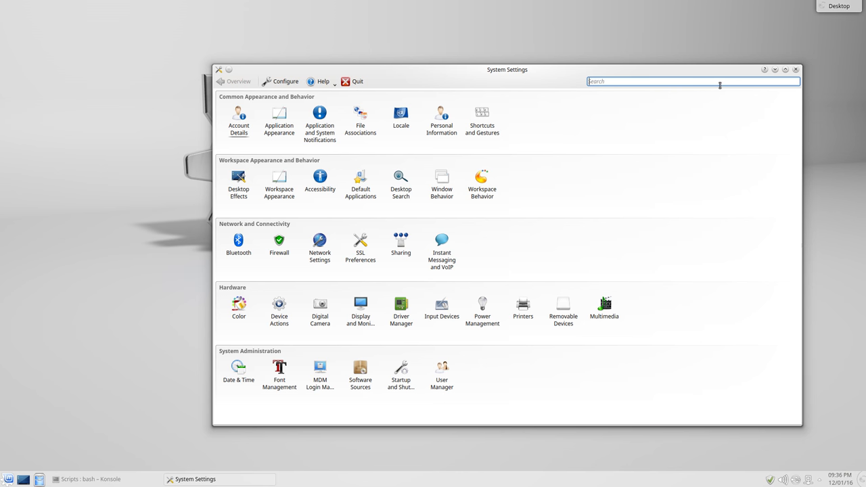
pyautogui.click(796, 70)
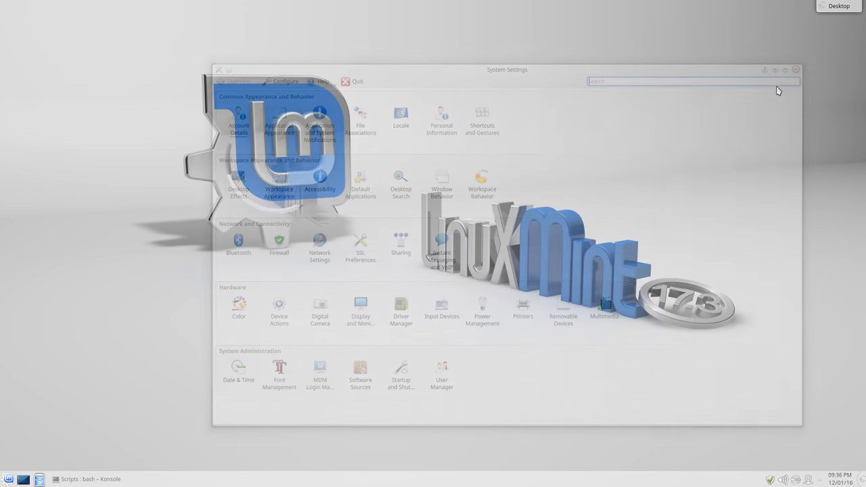
pyautogui.click(8, 479)
# Launch XSane from the Graphics category and dismiss its 'No devices available' message
pyautogui.click(56, 453)
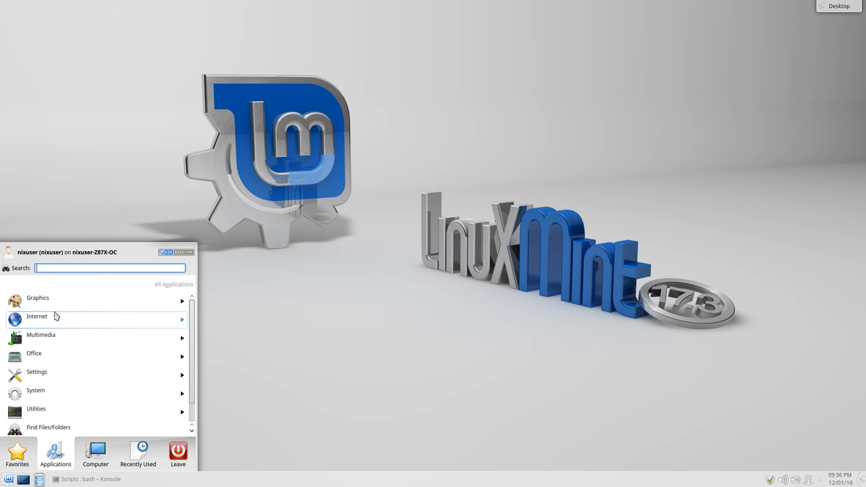
pyautogui.click(57, 305)
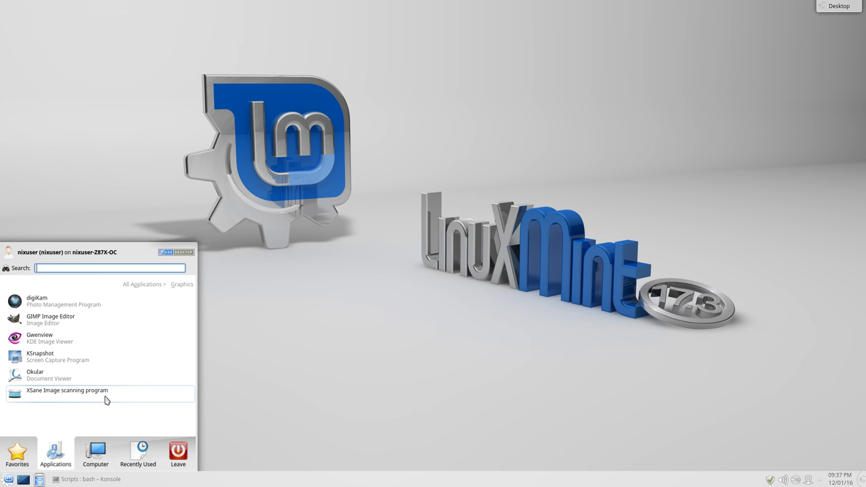
pyautogui.click(12, 400)
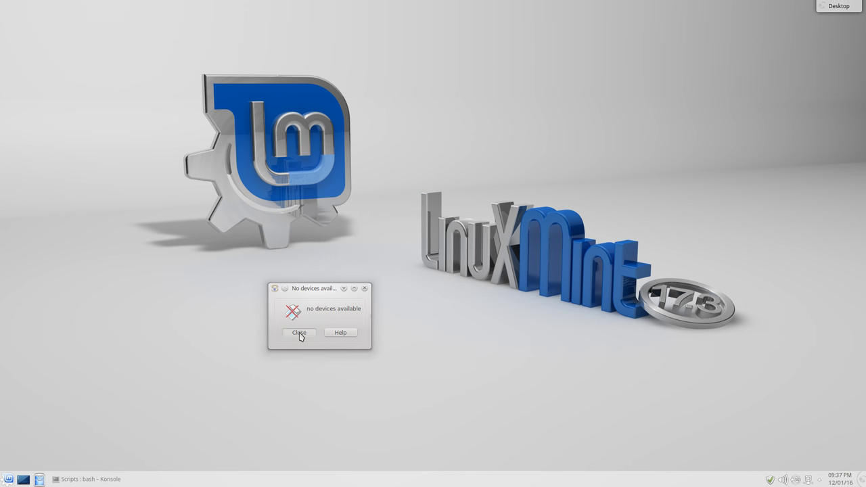
pyautogui.click(299, 332)
# Launch the BlueDevil Bluetooth tool from Applications > Internet
pyautogui.click(4, 482)
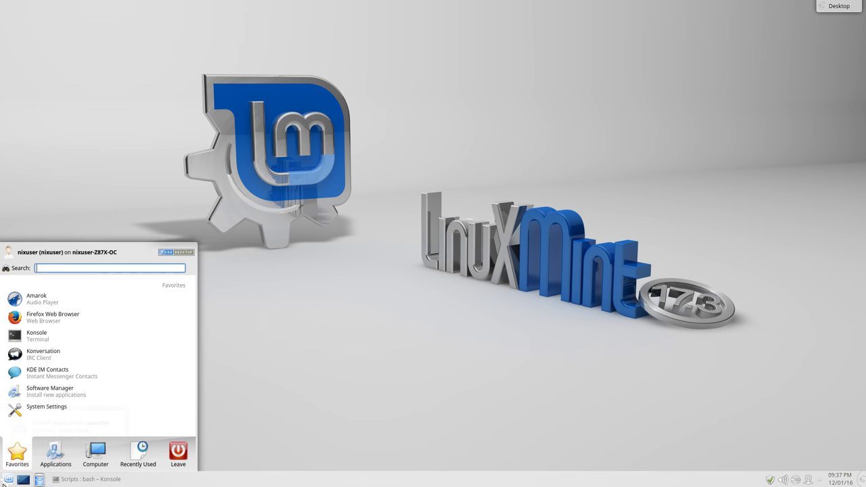
pyautogui.click(50, 462)
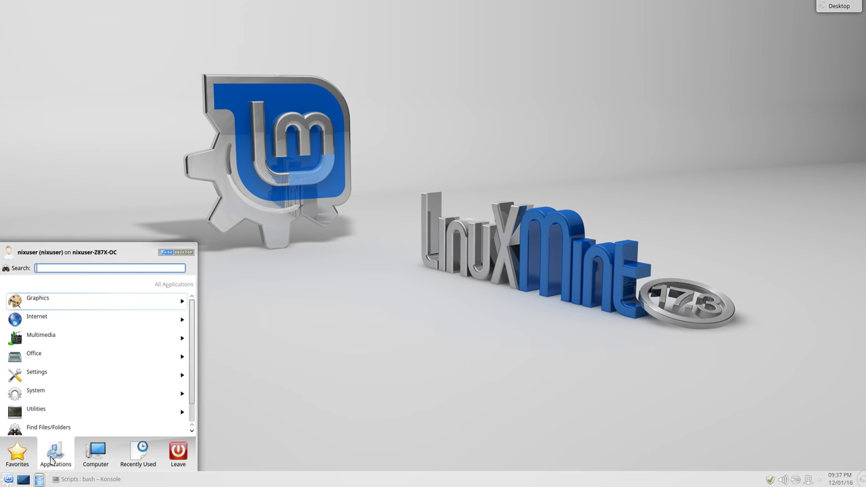
pyautogui.click(96, 318)
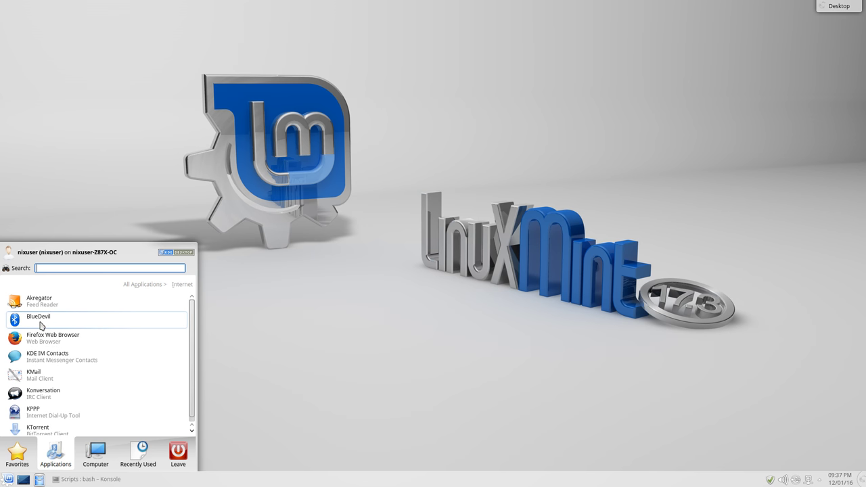
pyautogui.click(41, 323)
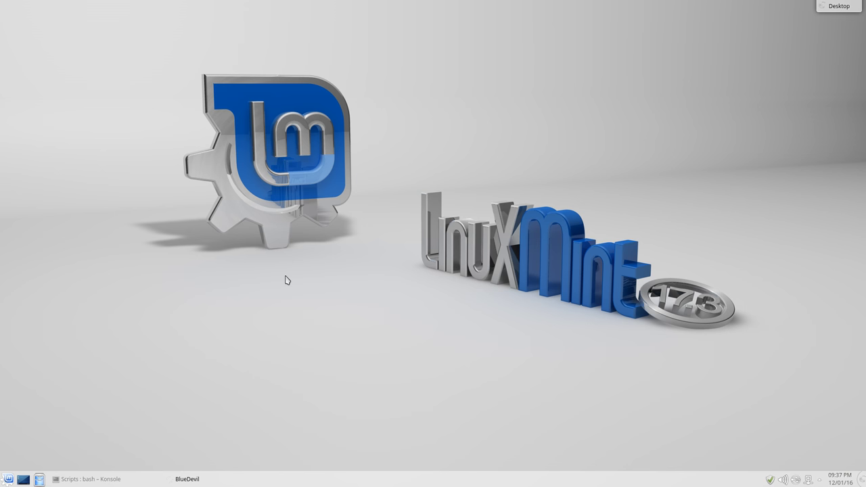
# Reopen the Internet applications list and scroll down it
pyautogui.click(8, 479)
pyautogui.click(55, 463)
pyautogui.click(71, 326)
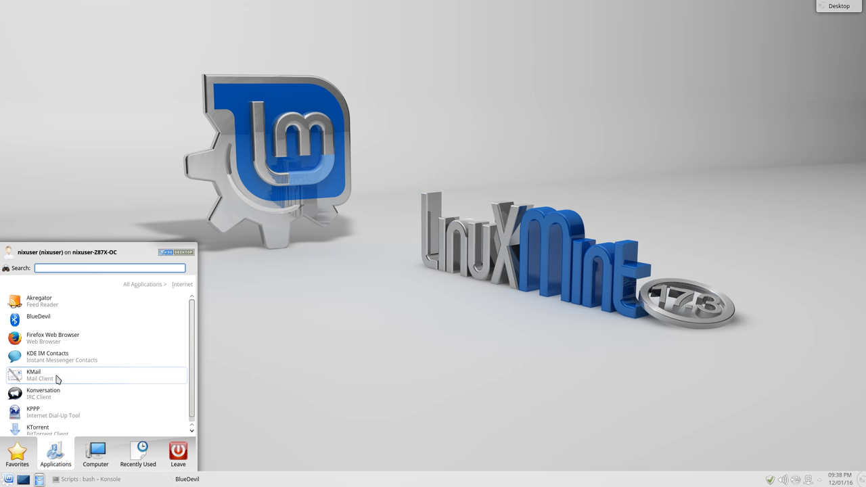
pyautogui.scroll(-1, 58, 379)
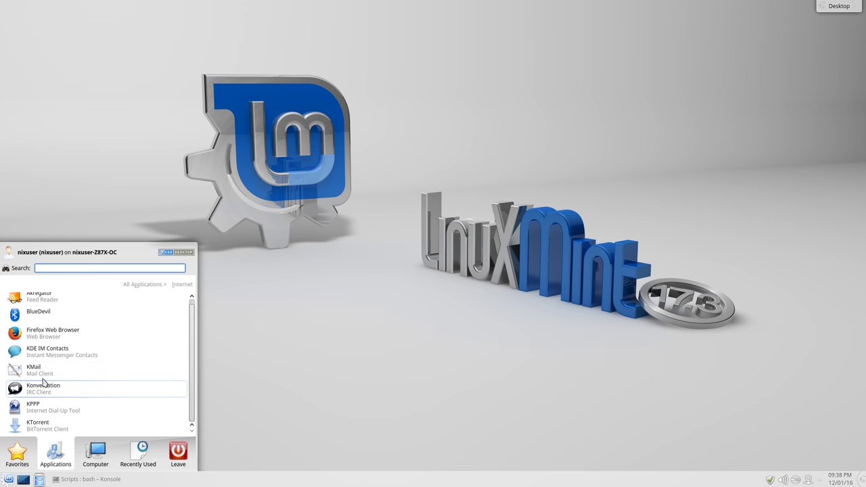
# Launch KMail, dismiss its tip of the day and account setup, then close it
pyautogui.click(49, 372)
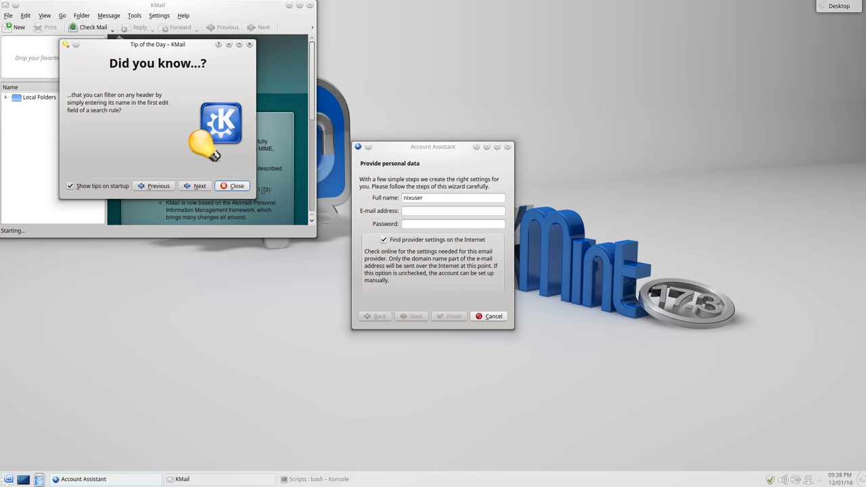
pyautogui.click(238, 186)
pyautogui.moveTo(173, 5); pyautogui.dragTo(193, 131)
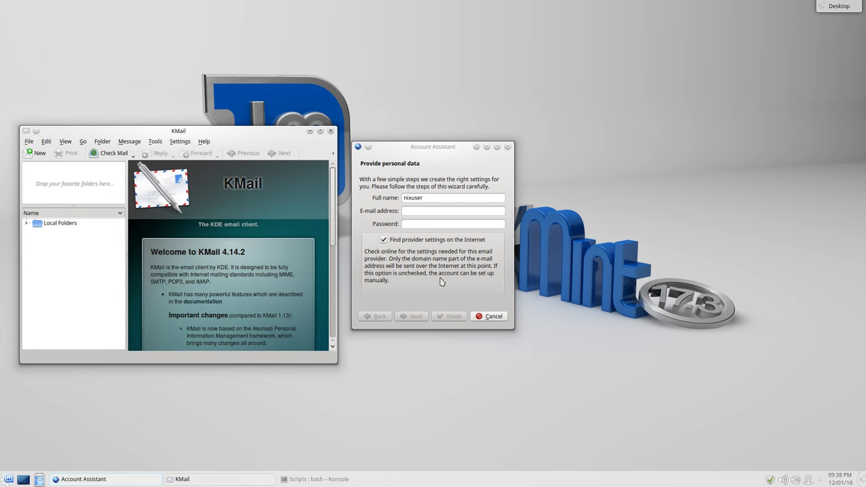
pyautogui.click(493, 316)
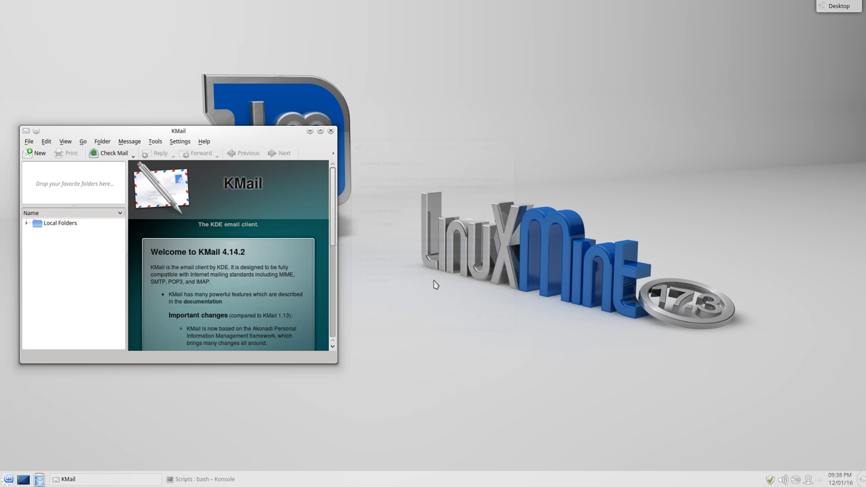
pyautogui.click(331, 131)
# Reopen the Internet applications list and scroll down to KPPP and KTorrent
pyautogui.click(8, 479)
pyautogui.click(61, 453)
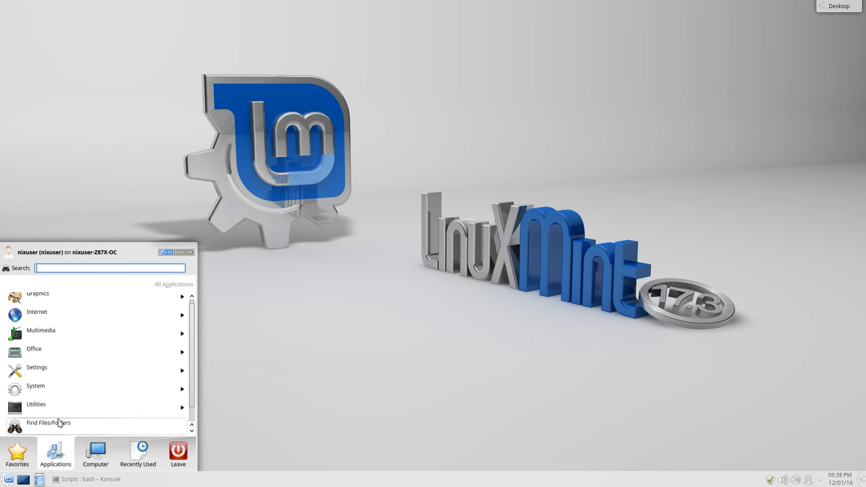
pyautogui.click(68, 317)
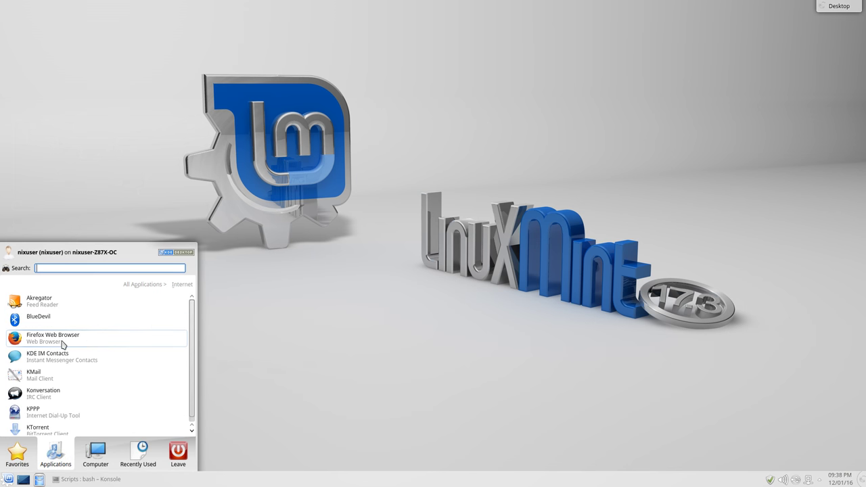
pyautogui.scroll(-1, 59, 412)
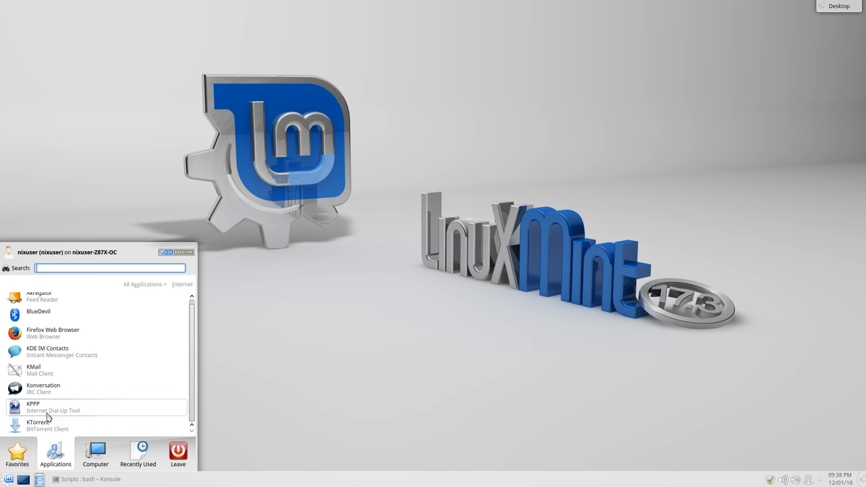
# Launch KTorrent, reposition its empty window near screen centre, then launch Firefox
pyautogui.click(49, 427)
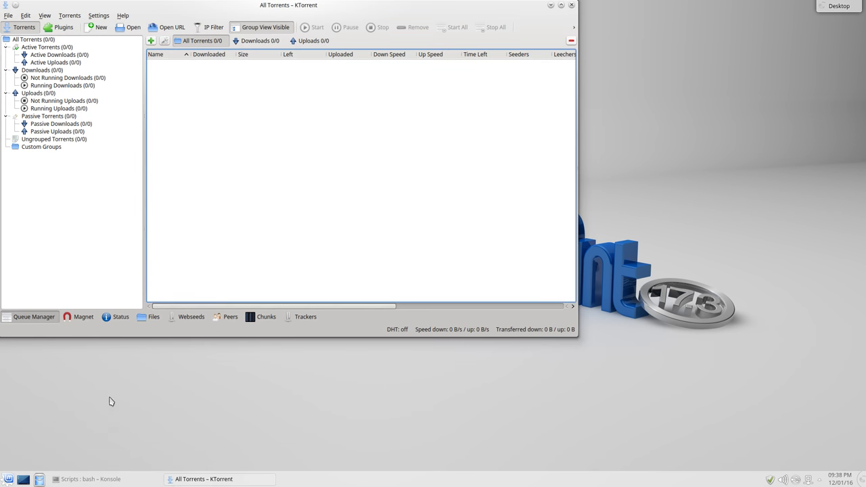
pyautogui.moveTo(344, 8); pyautogui.dragTo(410, 67)
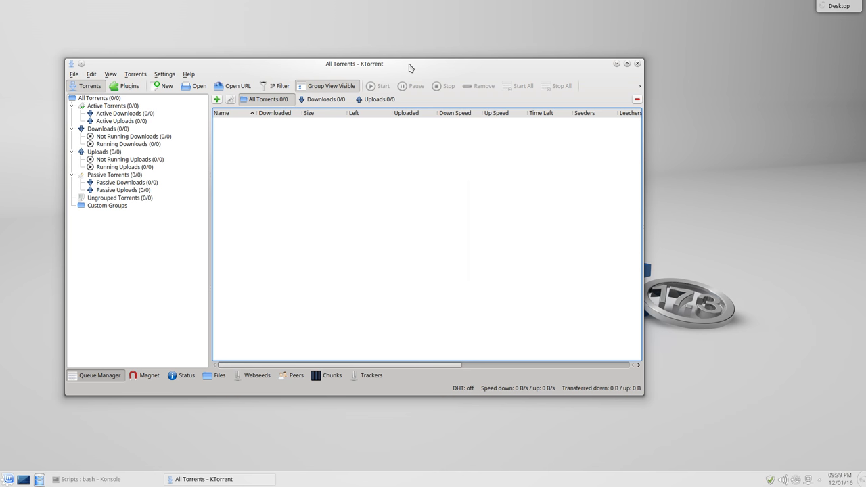
pyautogui.moveTo(410, 68); pyautogui.dragTo(427, 68)
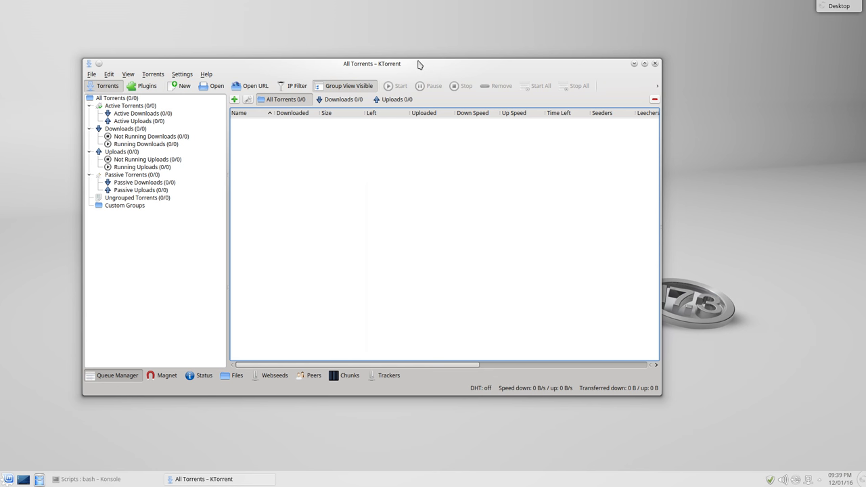
pyautogui.moveTo(419, 63); pyautogui.dragTo(480, 71)
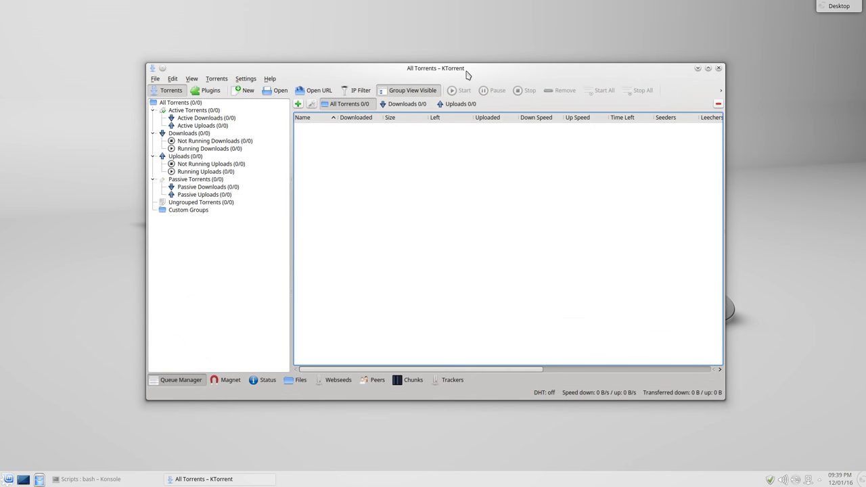
pyautogui.moveTo(466, 74); pyautogui.dragTo(471, 73)
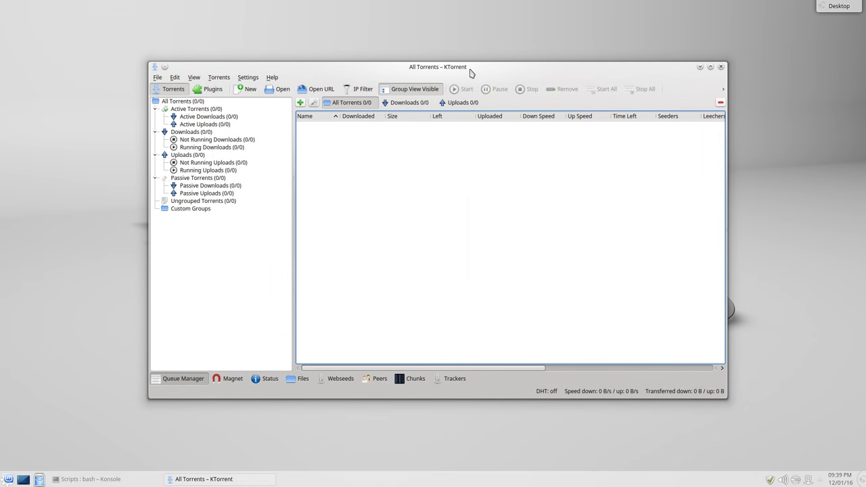
pyautogui.moveTo(683, 67); pyautogui.dragTo(688, 64)
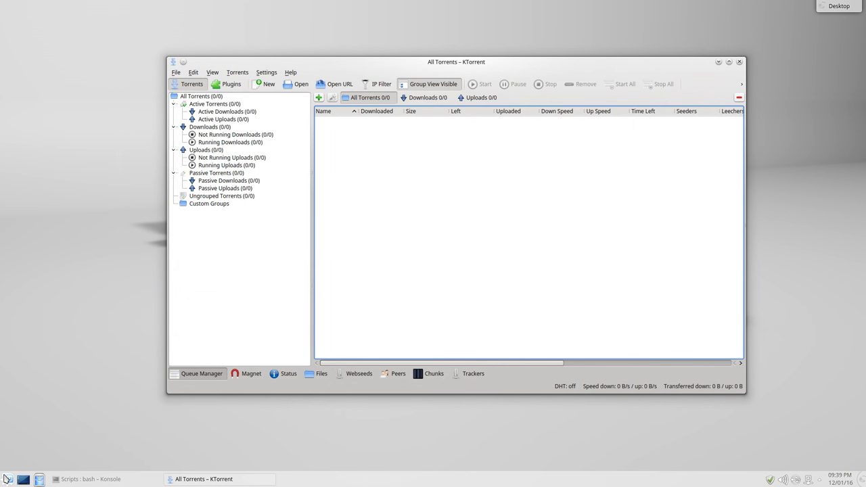
pyautogui.click(5, 479)
pyautogui.click(36, 317)
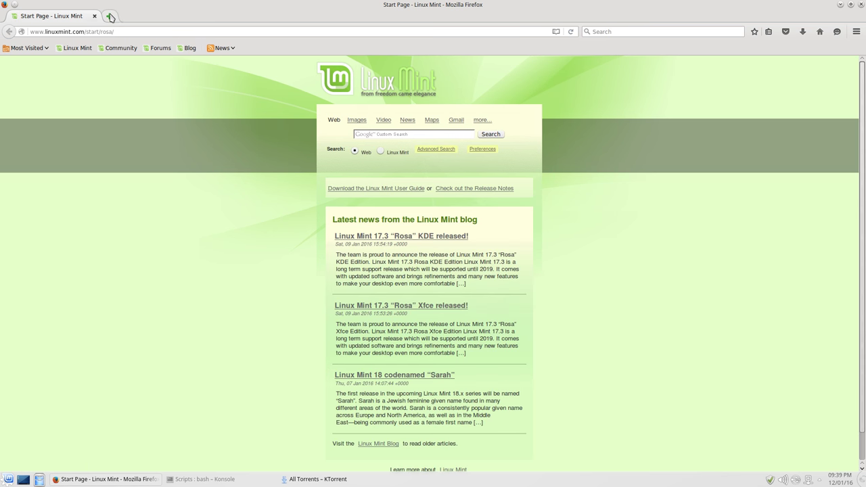
# In a new tab, open mirror.internode.on.net and browse to pub/linuxmint/stable/17.3
pyautogui.click(109, 16)
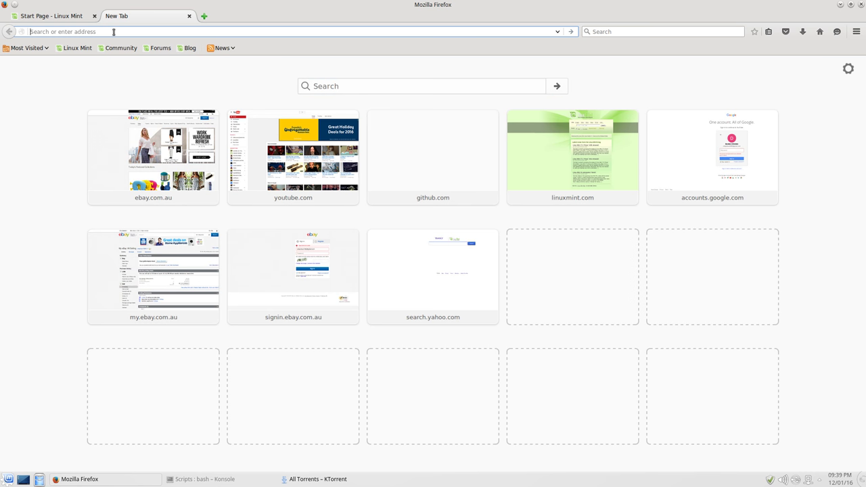
pyautogui.write('mirr')
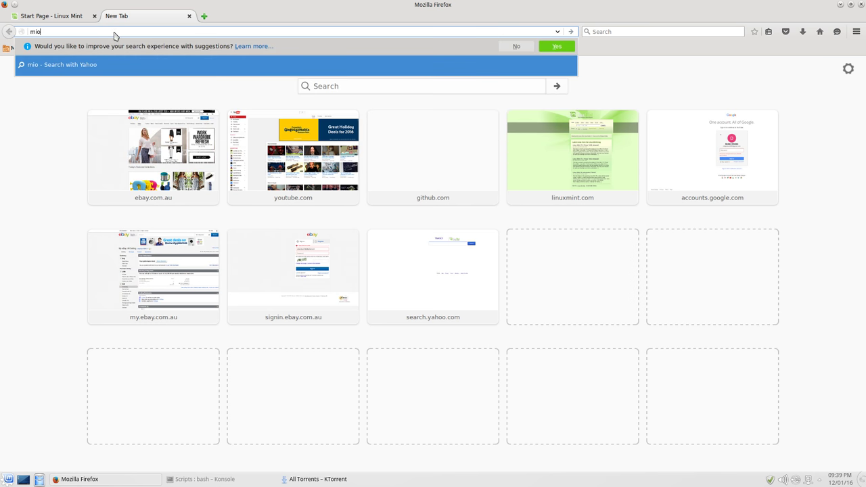
pyautogui.write('or.')
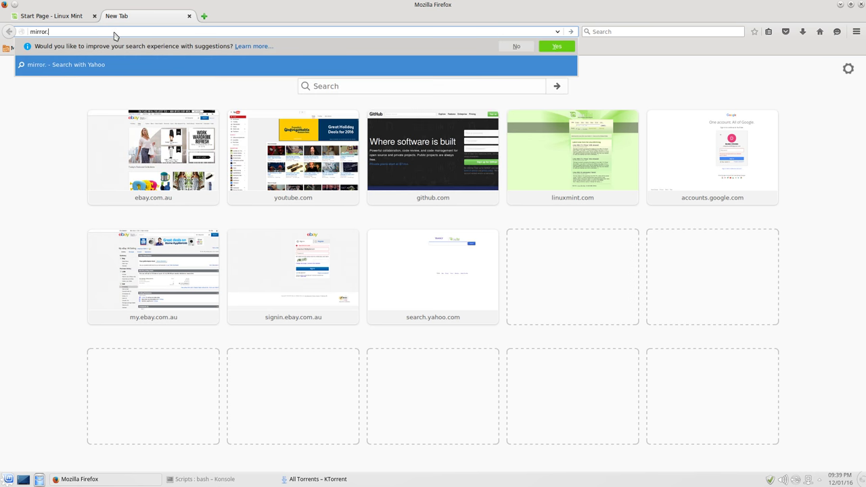
pyautogui.write('internode.on.net')
pyautogui.press('Return')
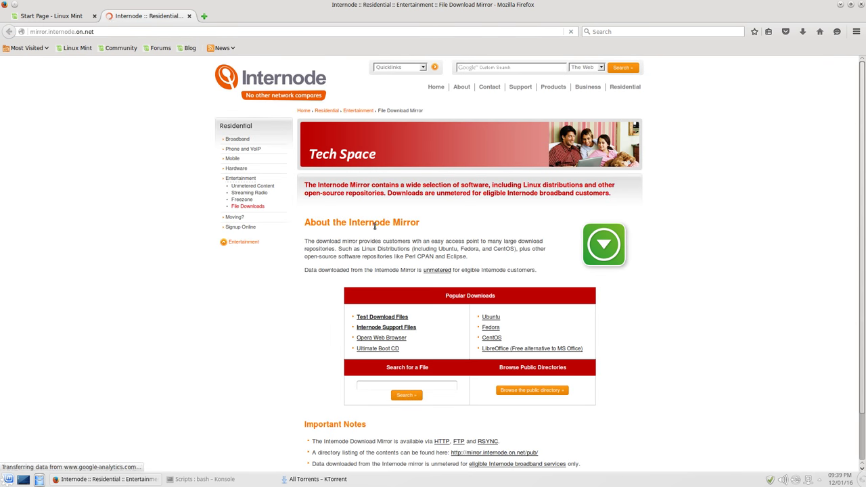
pyautogui.click(519, 392)
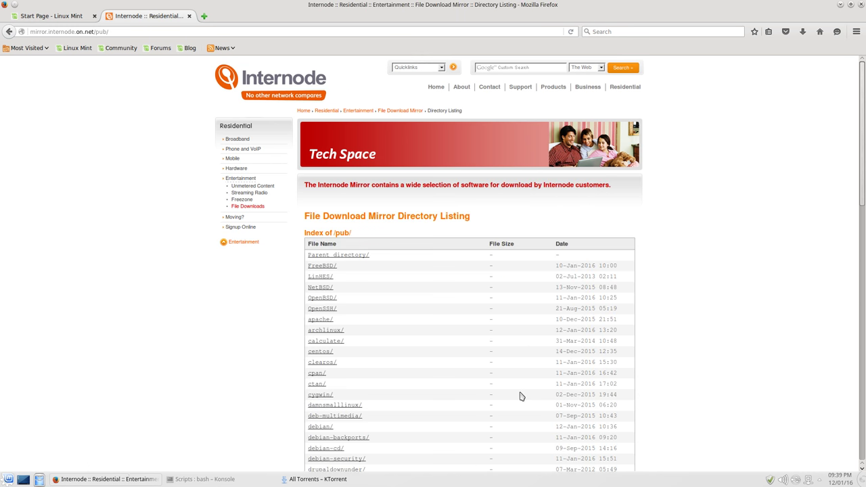
pyautogui.scroll(-8, 444, 323)
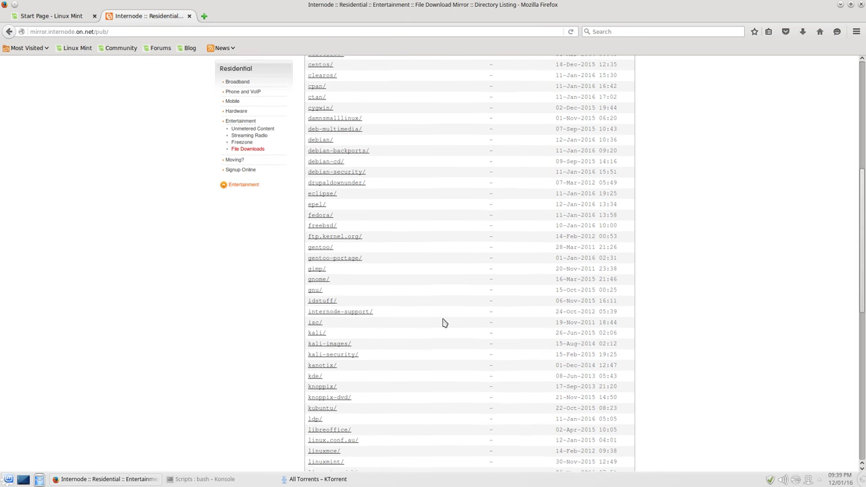
pyautogui.scroll(-4, 443, 323)
pyautogui.click(335, 313)
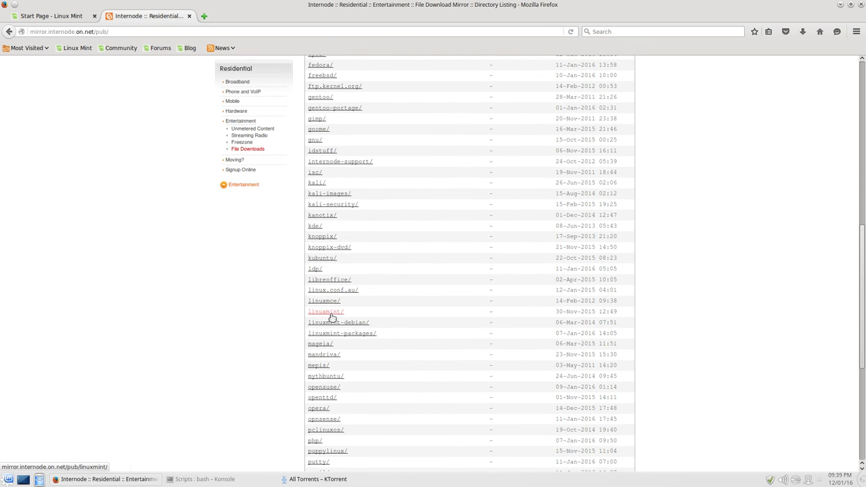
pyautogui.click(324, 276)
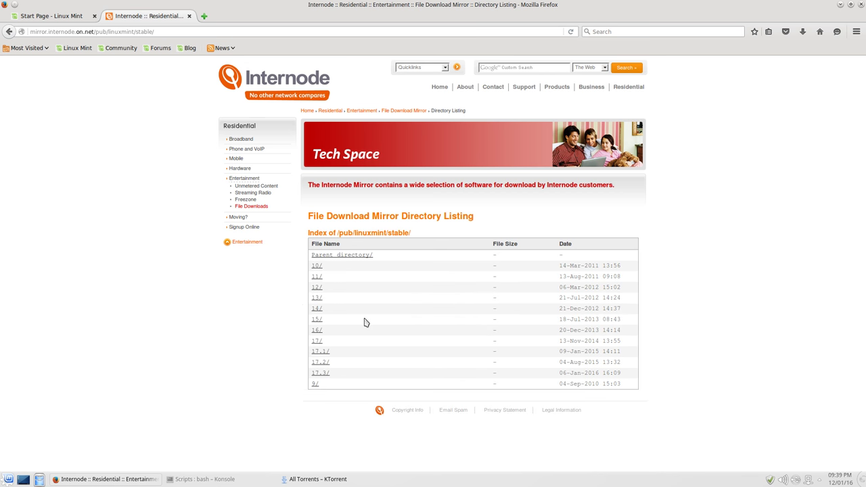
pyautogui.click(322, 374)
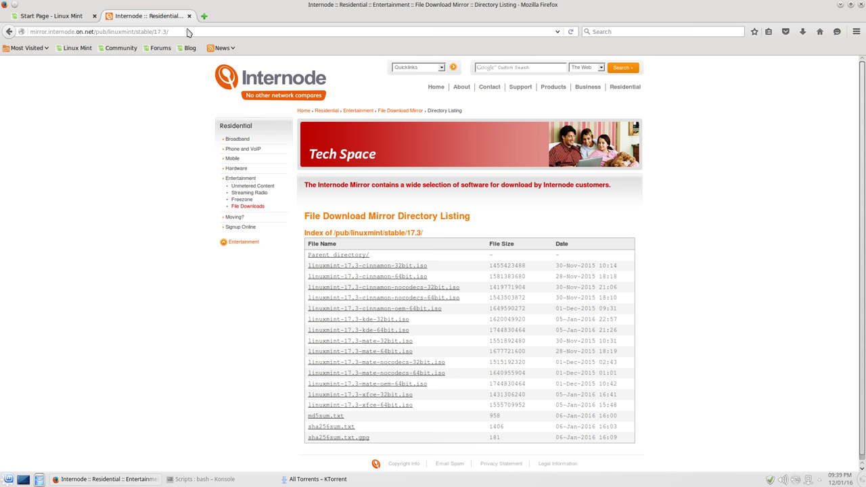
# Select the page address, deselect it, and close Firefox
pyautogui.moveTo(187, 30); pyautogui.dragTo(14, 30)
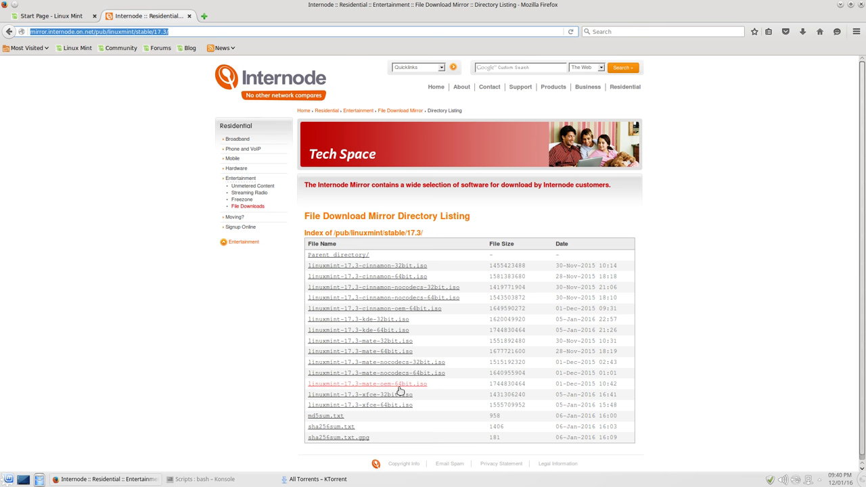
pyautogui.click(250, 326)
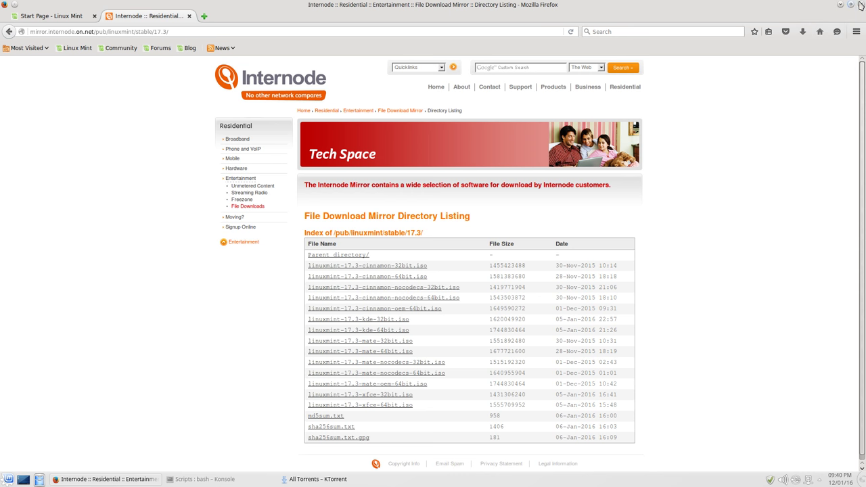
pyautogui.click(861, 4)
# Confirm closing both Firefox tabs, then relaunch Firefox from Favorites and close it again
pyautogui.click(508, 261)
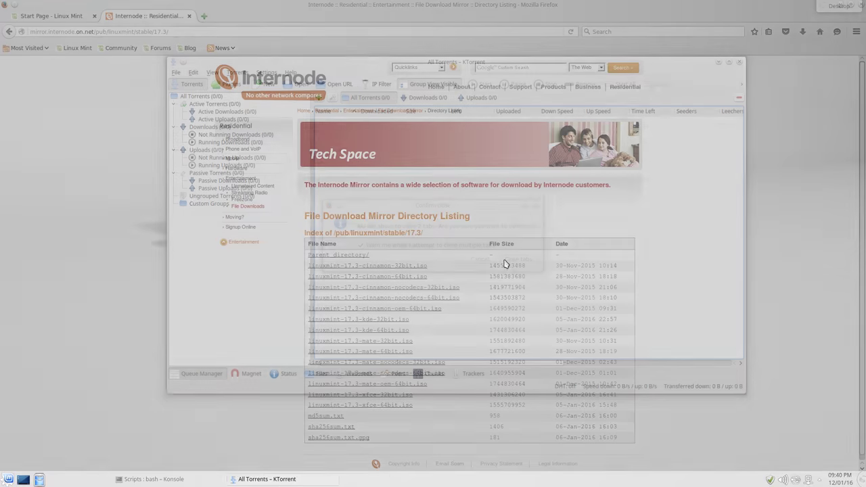
pyautogui.click(8, 479)
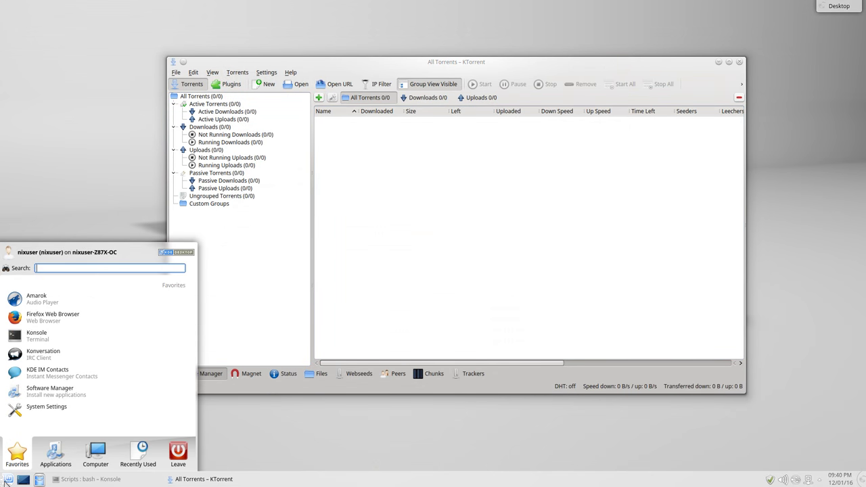
pyautogui.moveTo(54, 455)
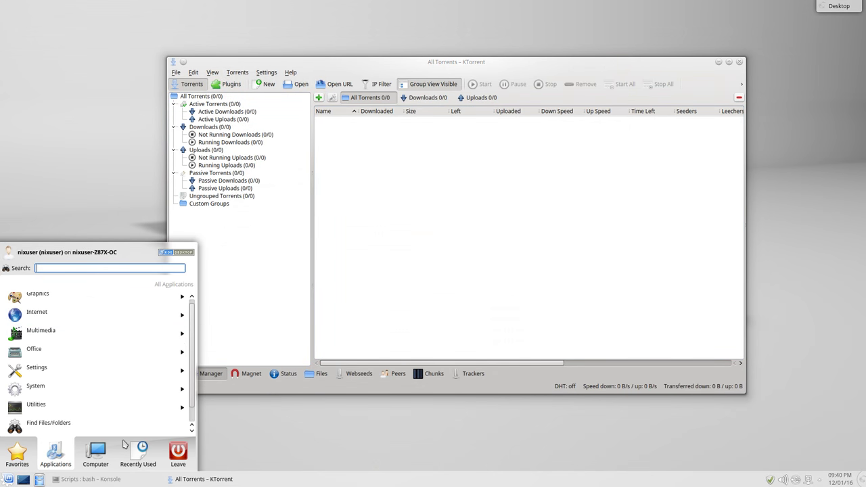
pyautogui.click(301, 456)
pyautogui.click(9, 480)
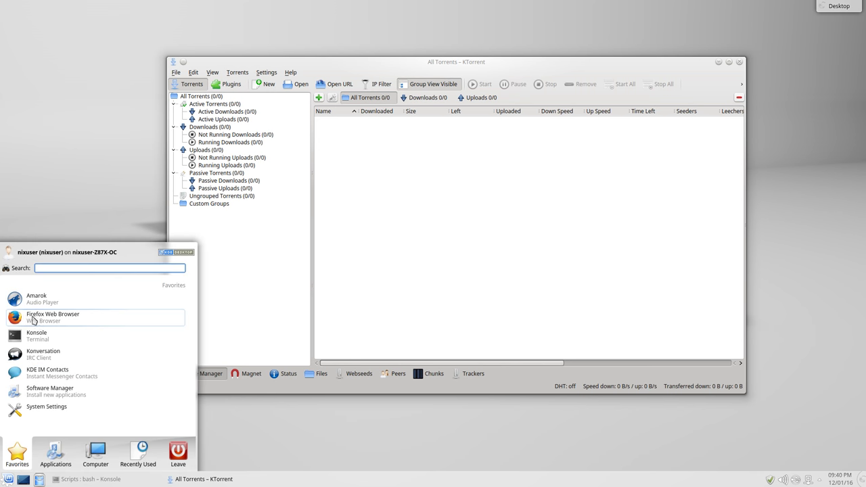
pyautogui.click(41, 321)
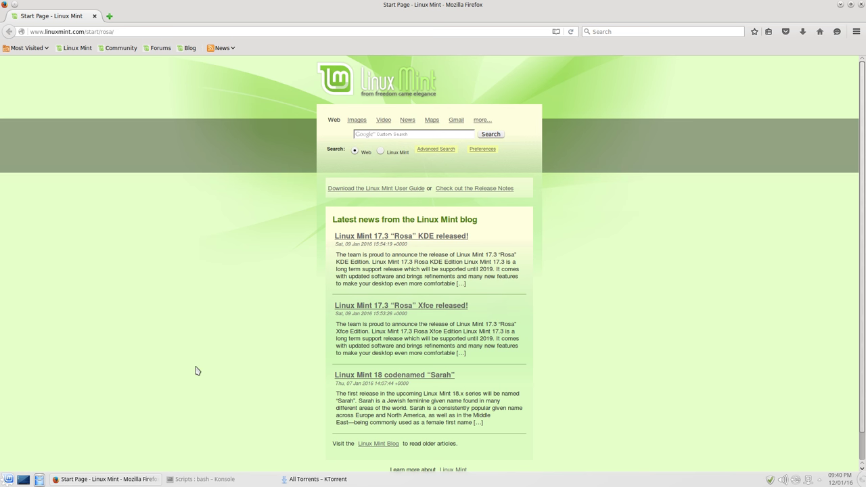
pyautogui.click(861, 4)
# Browse the launcher's categories to Multimedia and launch Amarok
pyautogui.click(8, 479)
pyautogui.click(53, 454)
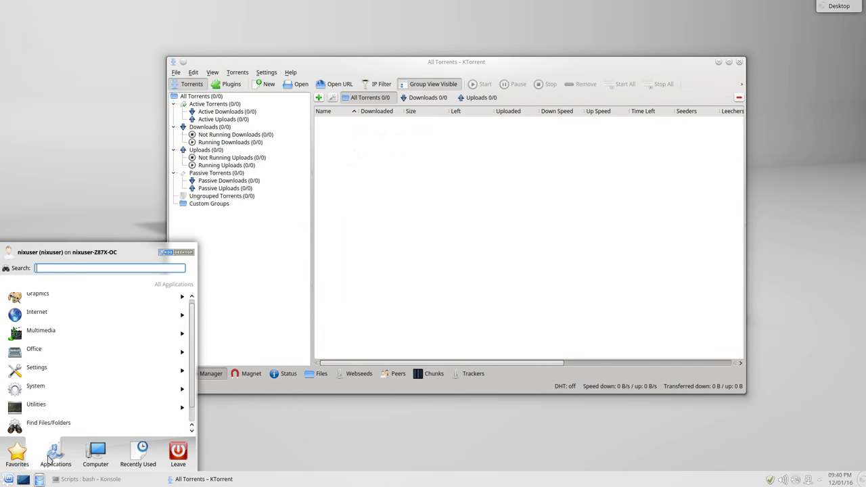
pyautogui.click(73, 317)
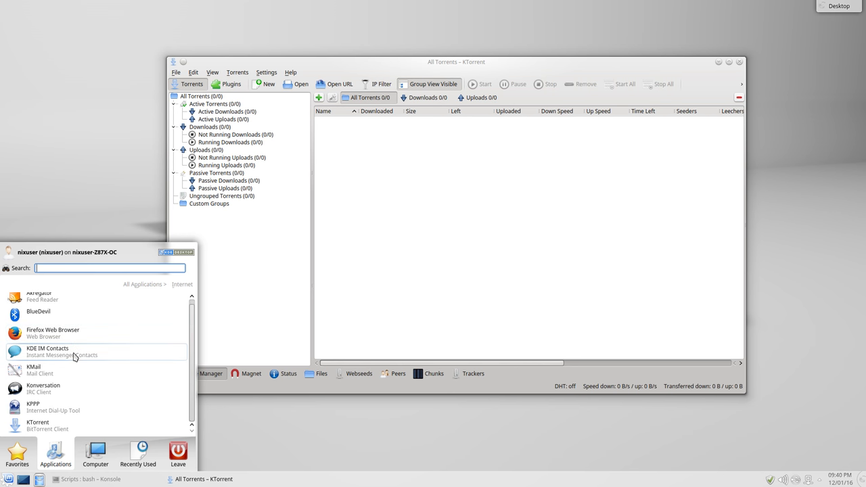
pyautogui.click(27, 455)
pyautogui.click(48, 461)
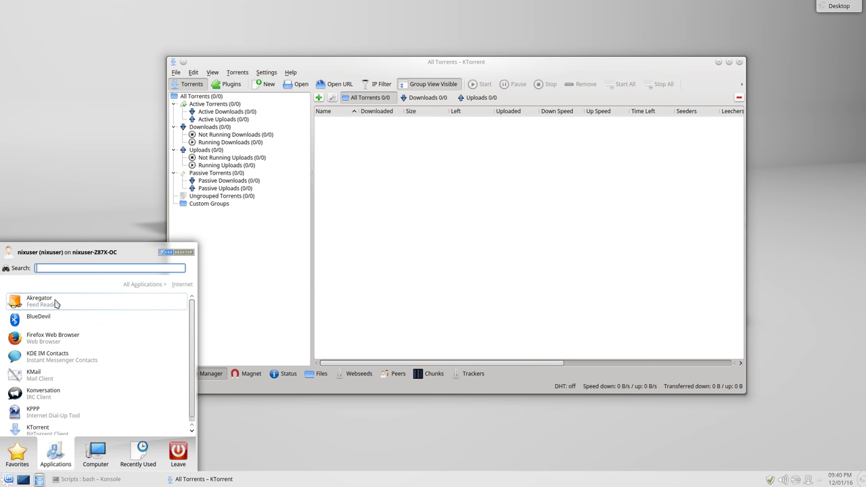
pyautogui.click(143, 285)
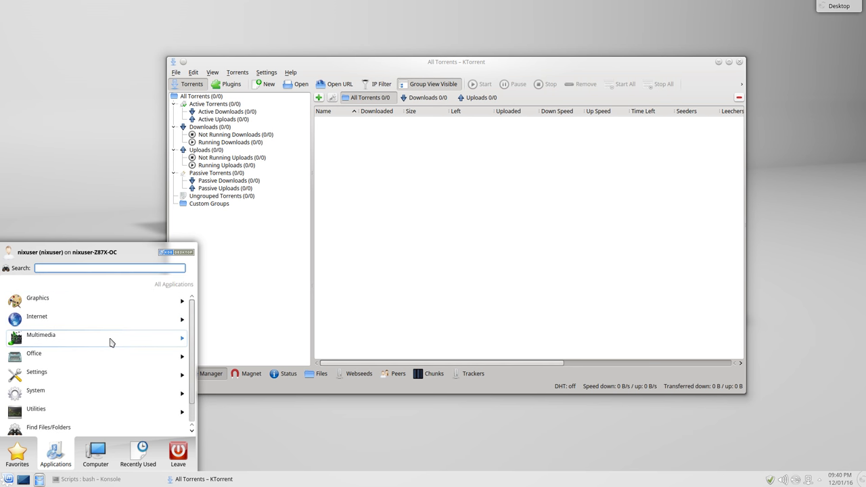
pyautogui.click(112, 343)
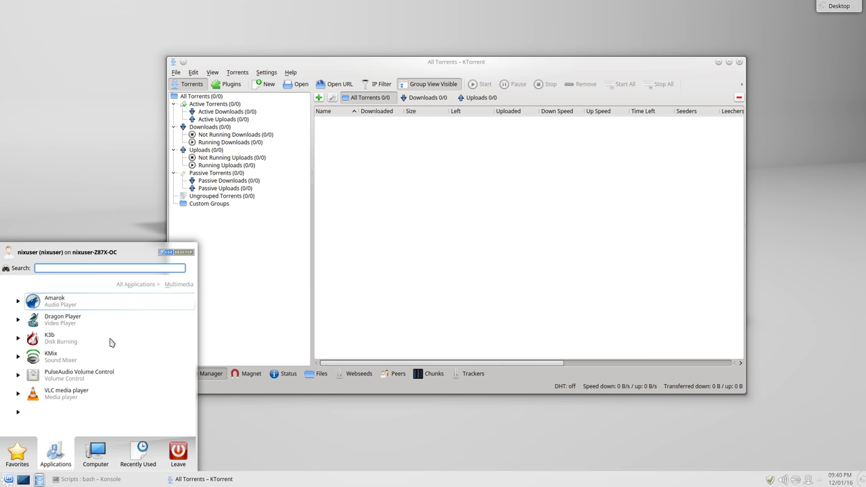
pyautogui.click(54, 308)
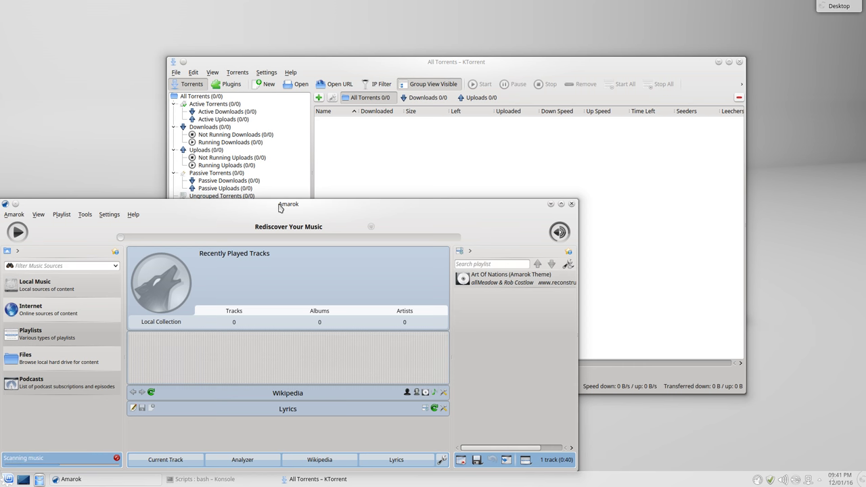
pyautogui.doubleClick(279, 198)
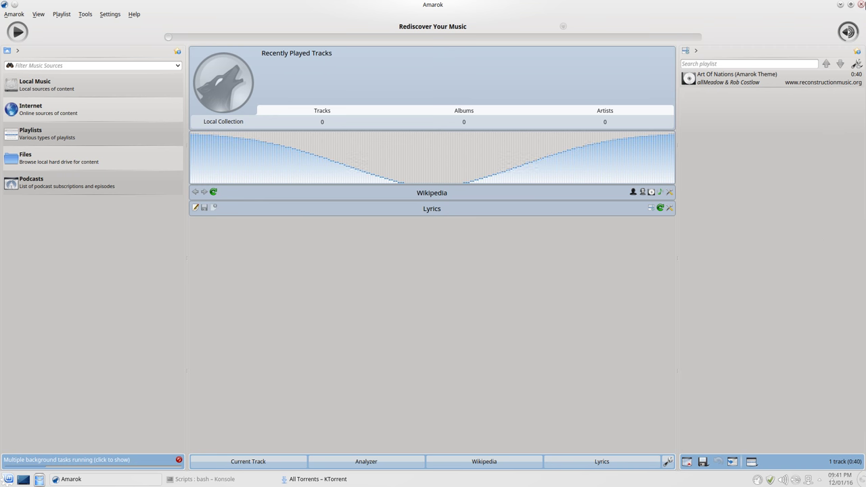
# Close Amarok, then restore KTorrent from the taskbar and close it
pyautogui.click(861, 4)
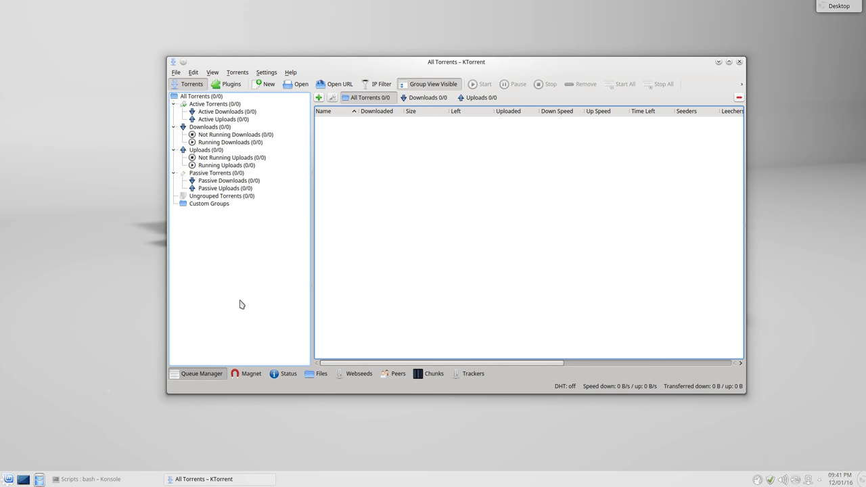
pyautogui.click(720, 62)
pyautogui.click(200, 484)
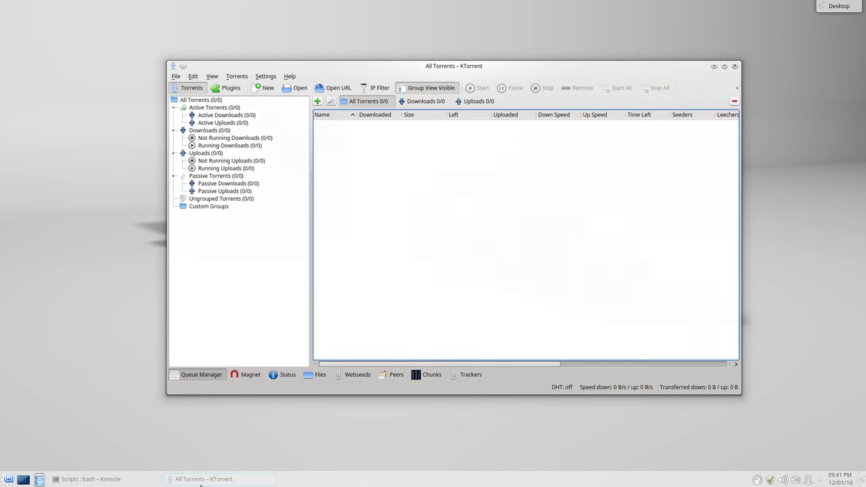
pyautogui.click(201, 484)
pyautogui.click(201, 485)
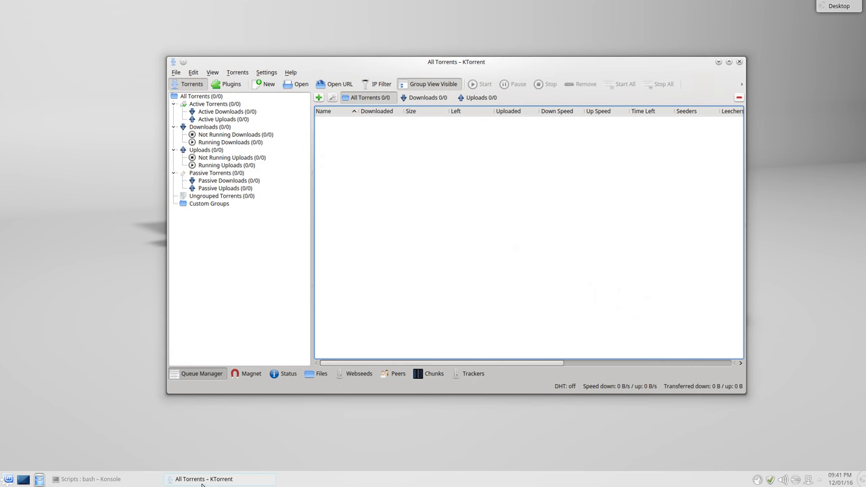
pyautogui.click(202, 485)
pyautogui.click(201, 485)
pyautogui.click(740, 62)
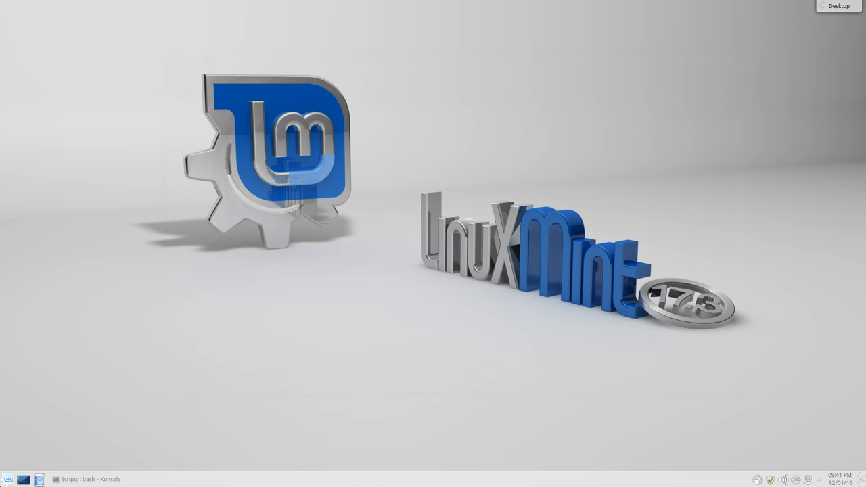
# Show the Multimedia apps: Amarok, Dragon Player, K3b, KMix, PulseAudio and VLC
pyautogui.click(8, 479)
pyautogui.click(55, 459)
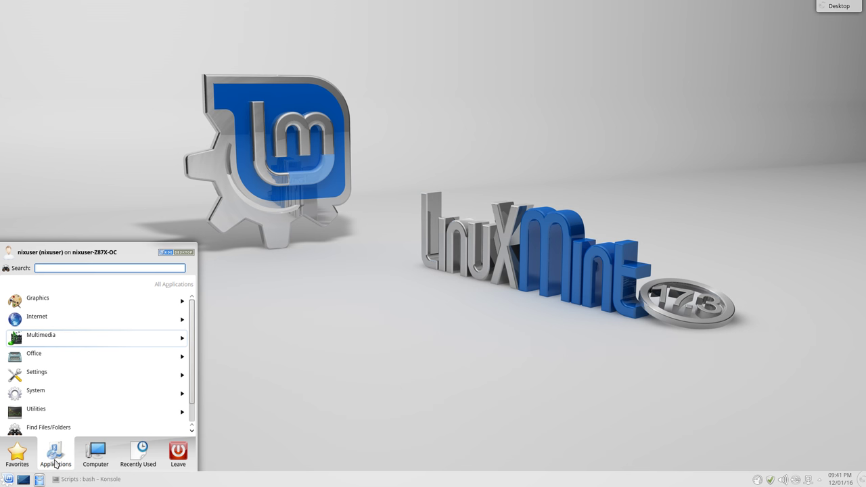
pyautogui.click(63, 339)
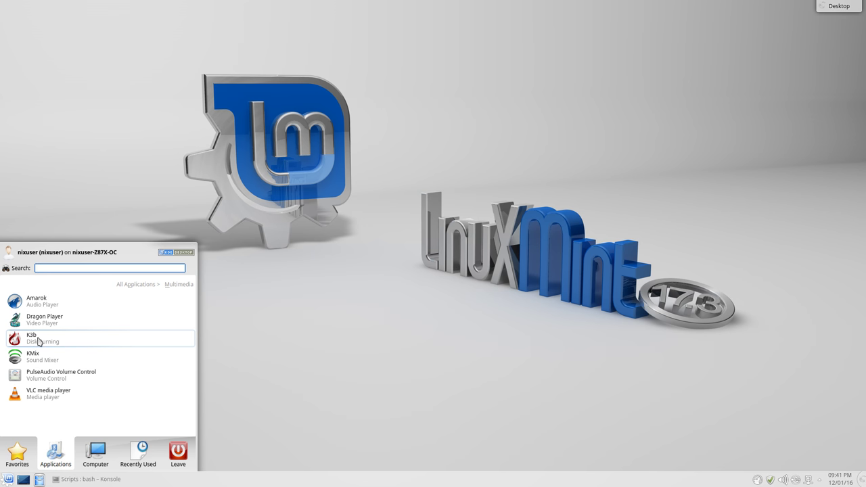
# Launch K3b 2.0.2 and view its Programs settings listing cdrdao, wodim and growisofs
pyautogui.click(38, 342)
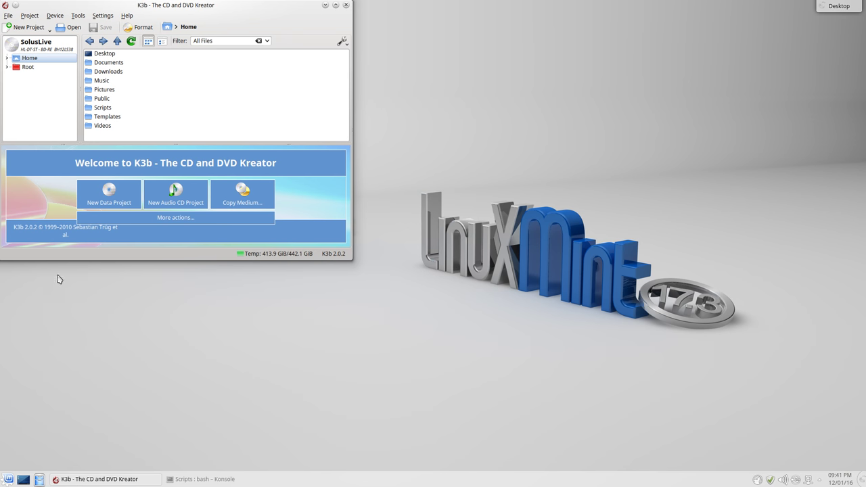
pyautogui.click(31, 15)
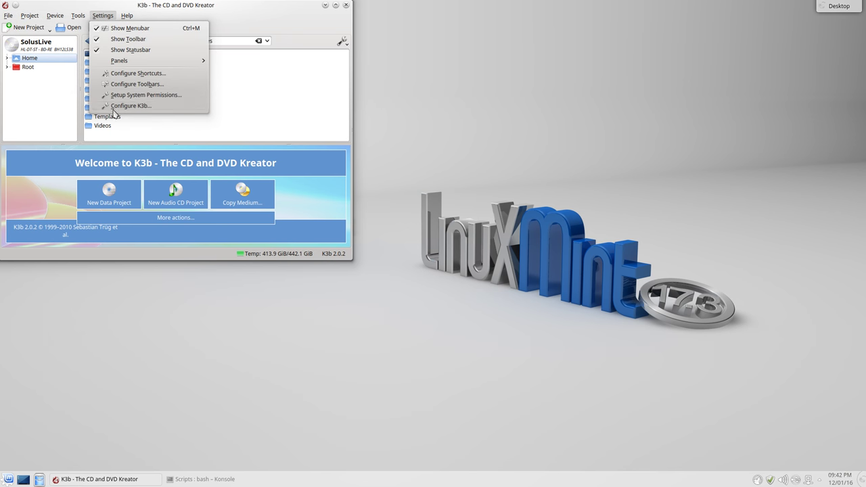
pyautogui.click(115, 106)
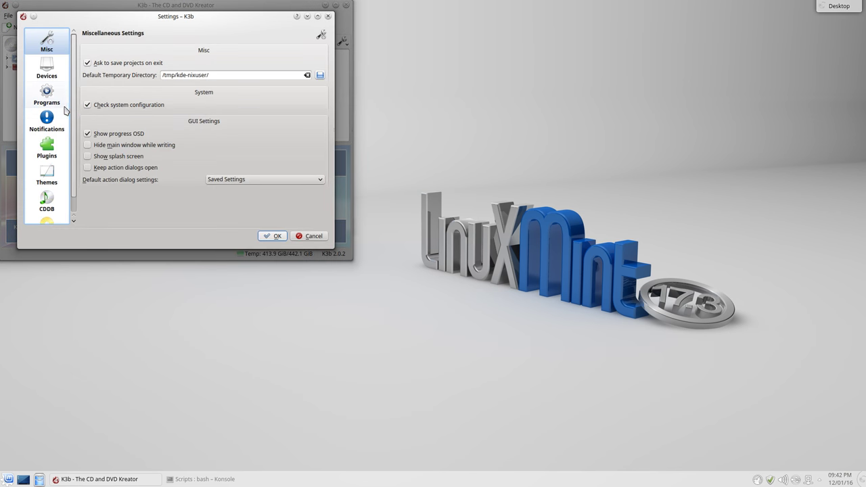
pyautogui.click(44, 101)
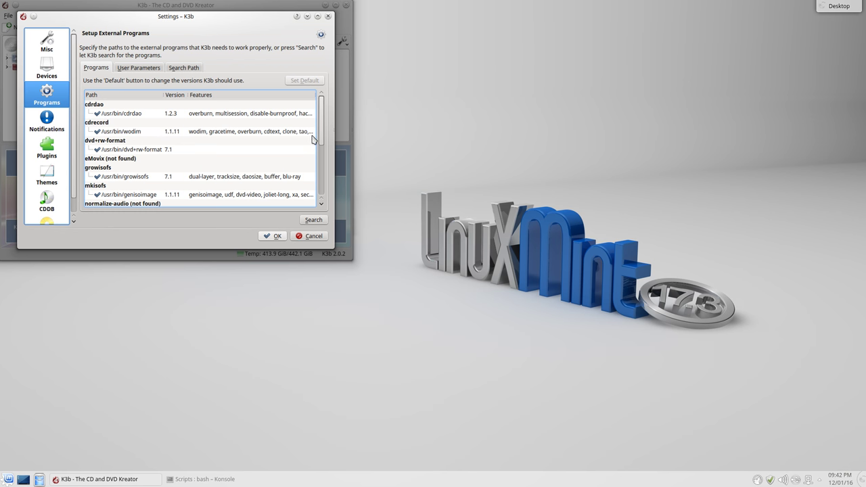
pyautogui.moveTo(321, 132); pyautogui.dragTo(316, 185)
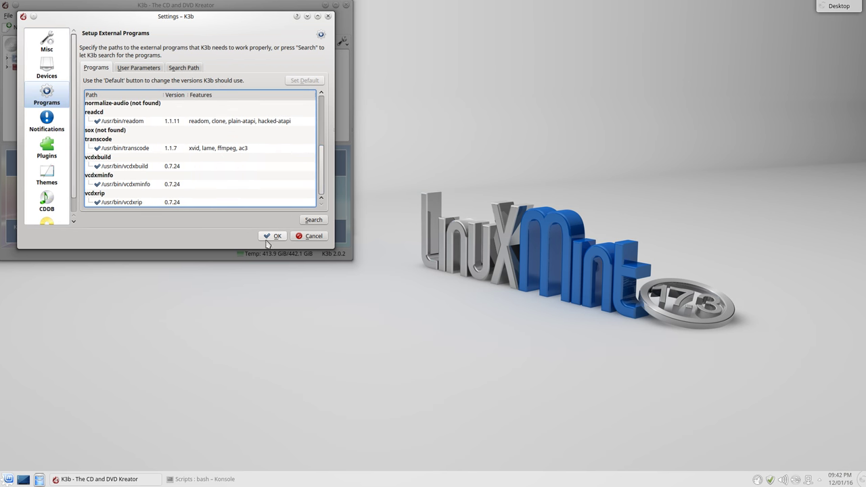
pyautogui.click(8, 480)
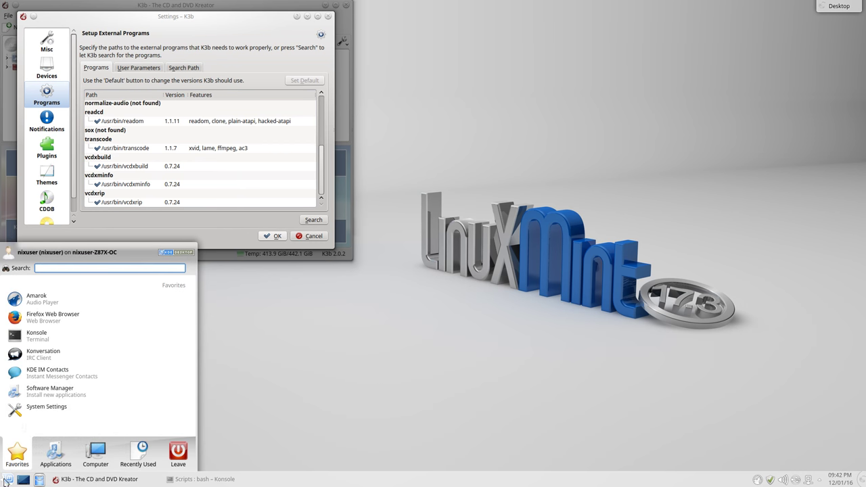
# Launch Firefox and look up cdrkit on Wikipedia
pyautogui.click(57, 327)
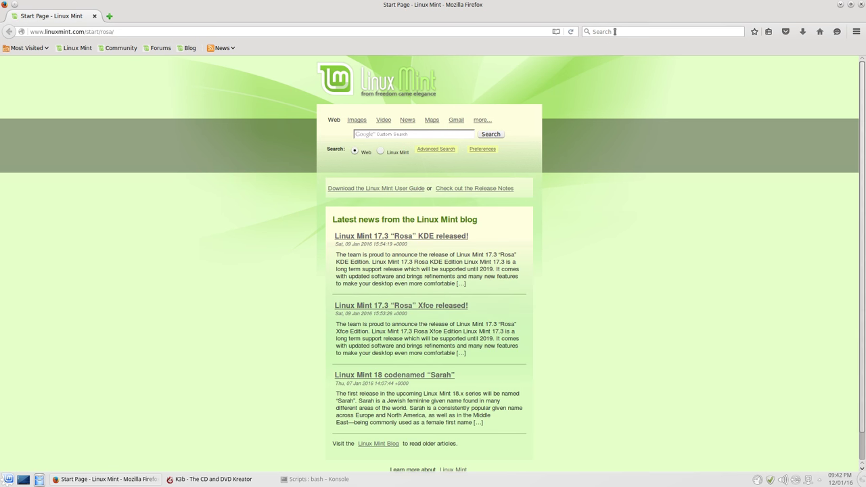
pyautogui.click(614, 31)
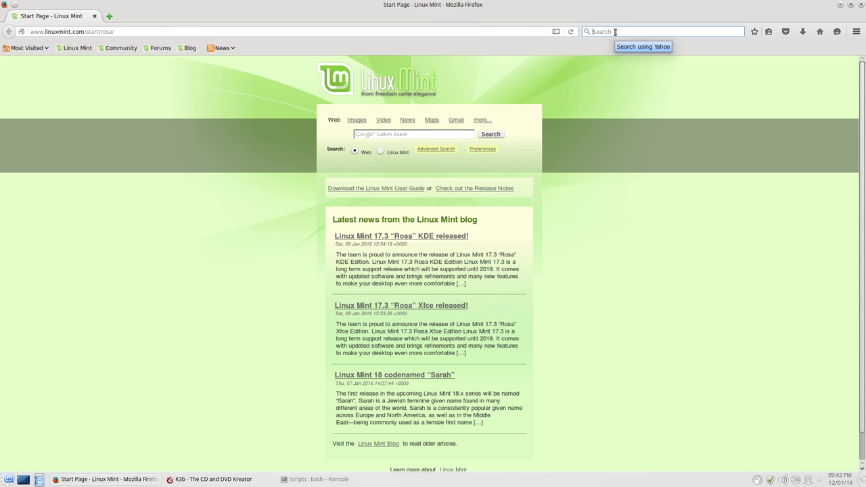
pyautogui.write('cdrkit')
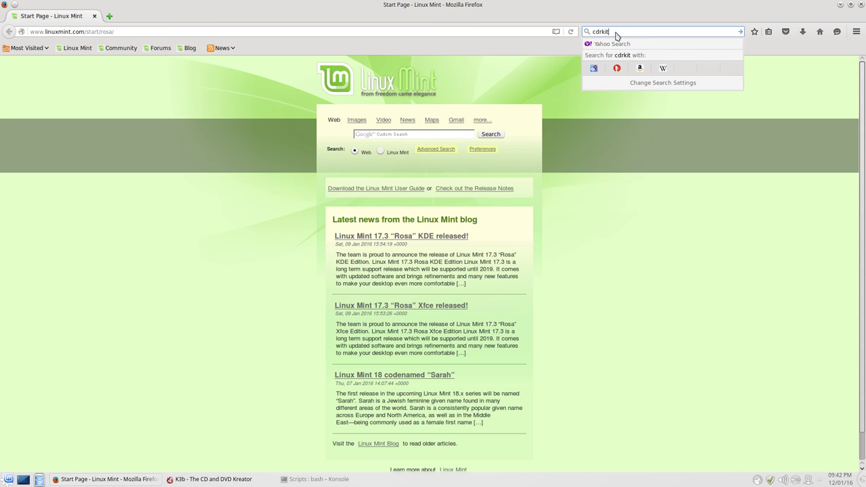
pyautogui.click(663, 85)
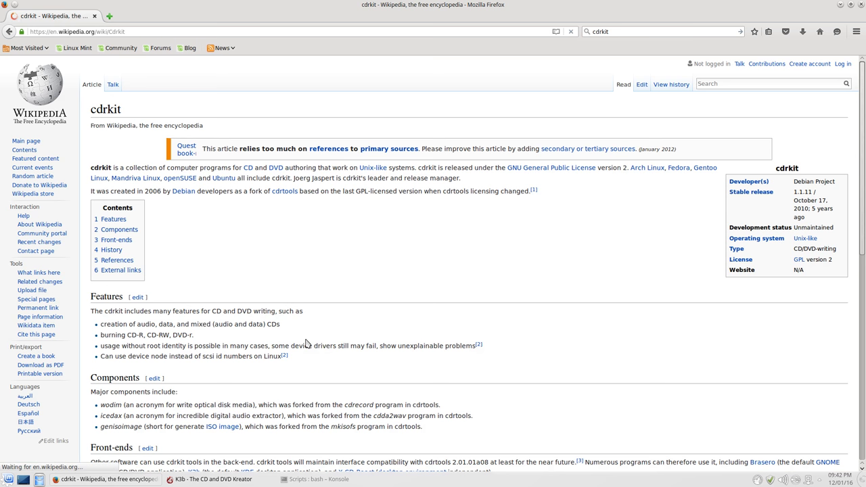
# Find 'wodim' in the cdrkit article, noting its Unmaintained status and 2010 release, then start a new tab
pyautogui.hotkey('ctrl', 'f')
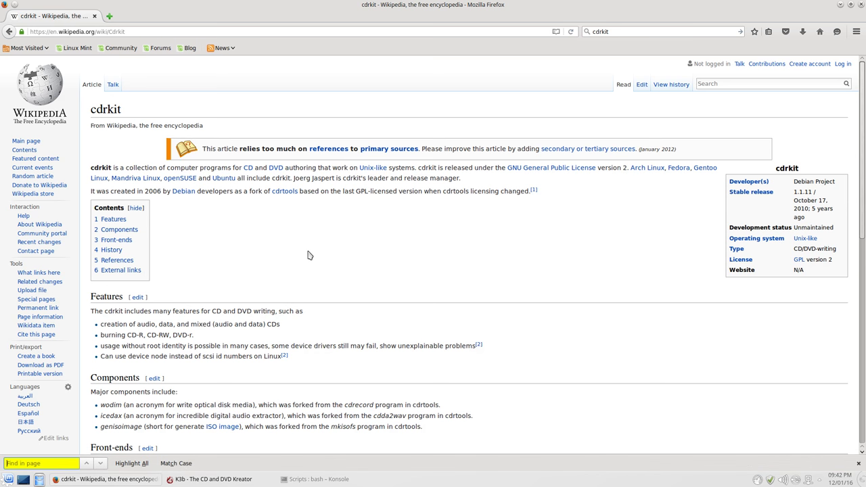
pyautogui.write('wodim')
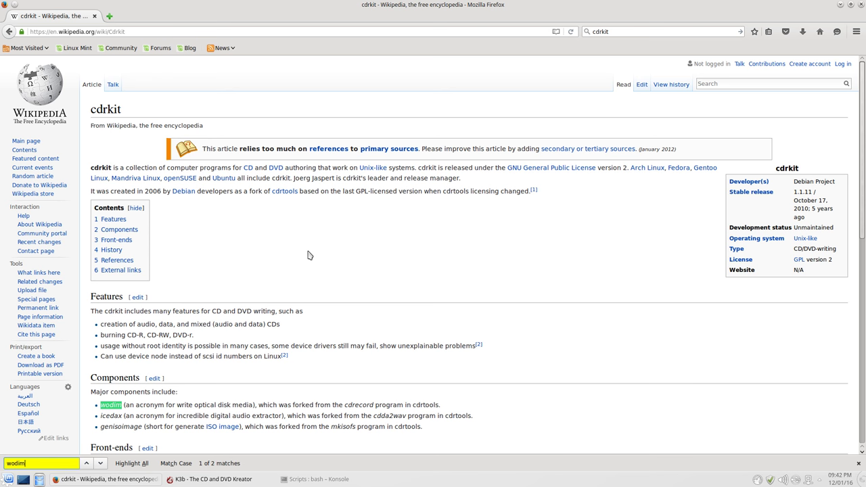
pyautogui.doubleClick(810, 228)
pyautogui.click(661, 210)
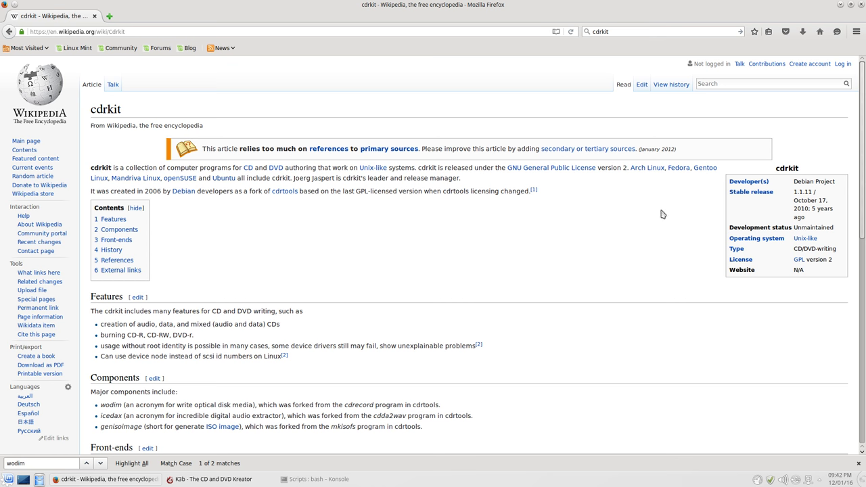
pyautogui.moveTo(826, 218); pyautogui.dragTo(817, 209)
pyautogui.click(112, 16)
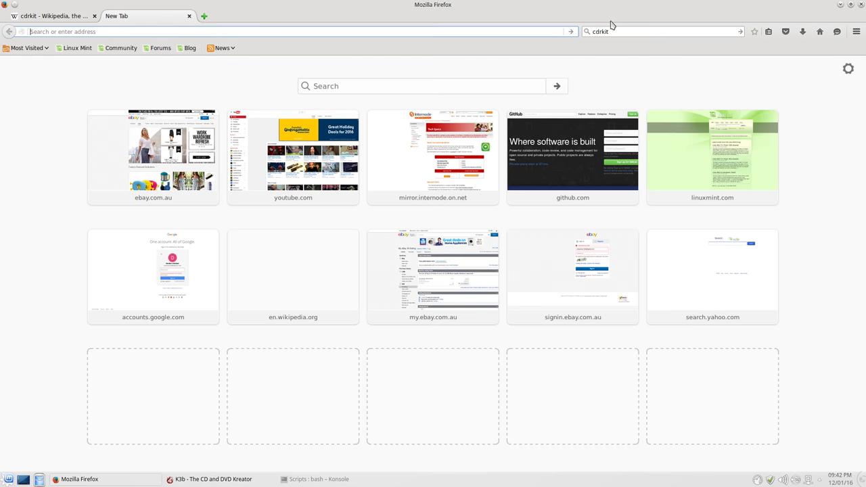
# Search the web for cdrtools, open the cdrecord.org result in a new tab, and close Firefox
pyautogui.click(625, 32)
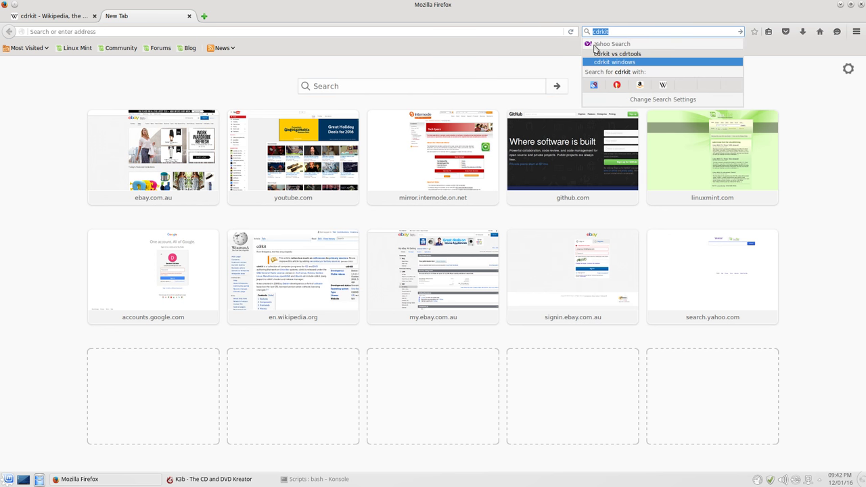
pyautogui.write('c')
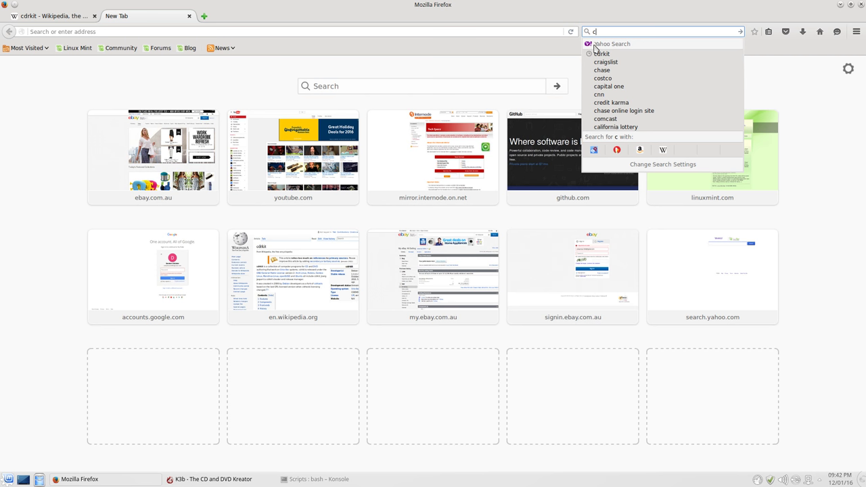
pyautogui.write('drtools')
pyautogui.press('Return')
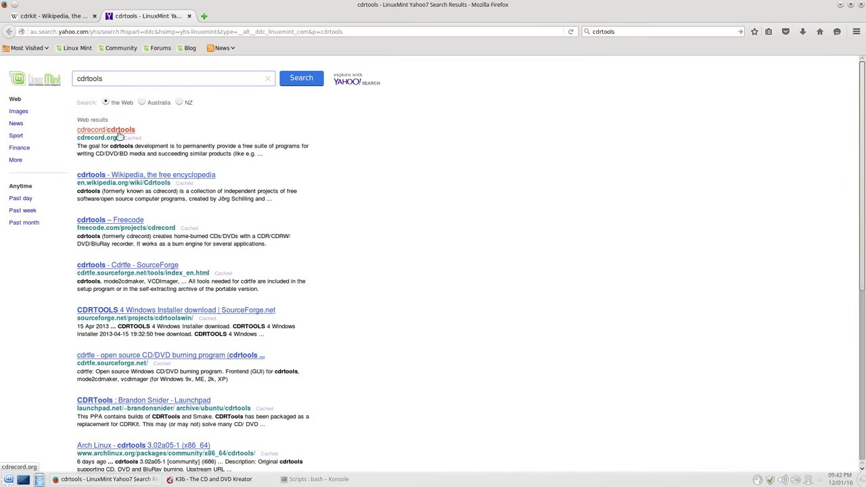
pyautogui.rightClick(121, 134)
pyautogui.click(153, 139)
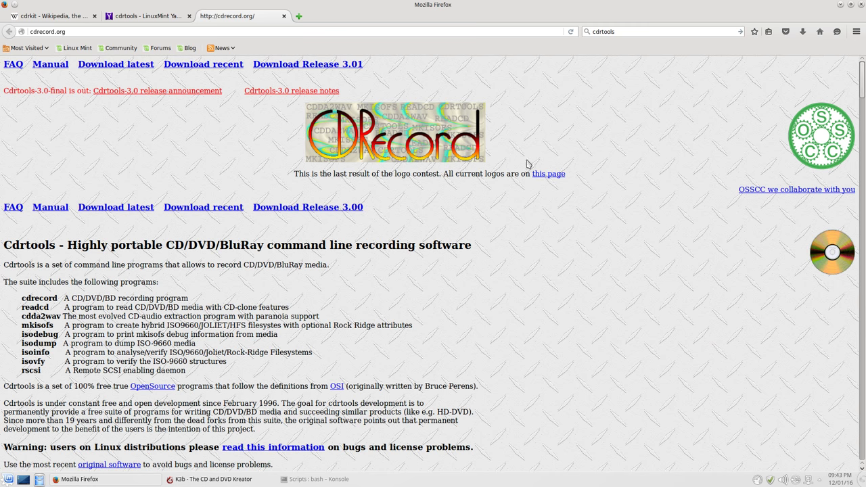
pyautogui.click(856, 5)
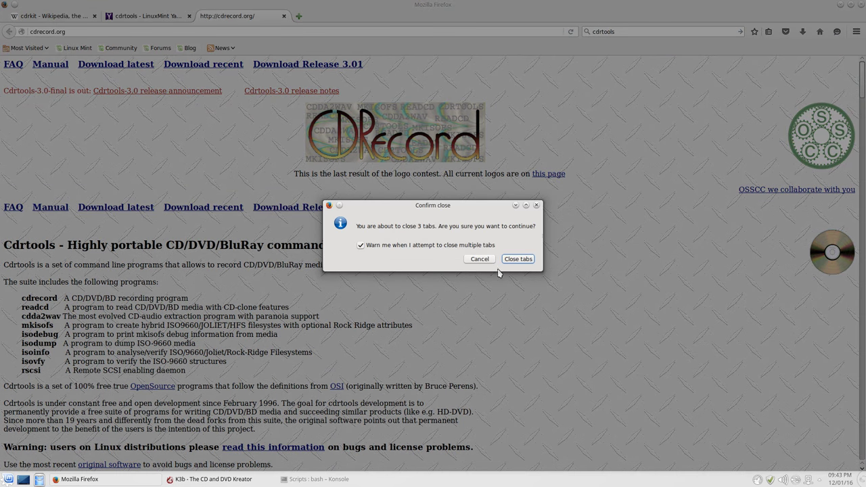
# Confirm closing all three Firefox tabs, cancel K3b Settings, and move the K3b window to centre
pyautogui.click(518, 259)
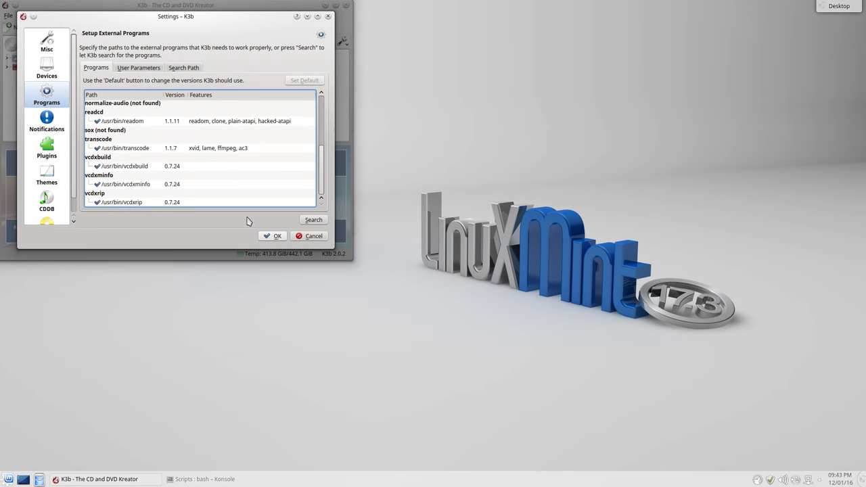
pyautogui.click(298, 238)
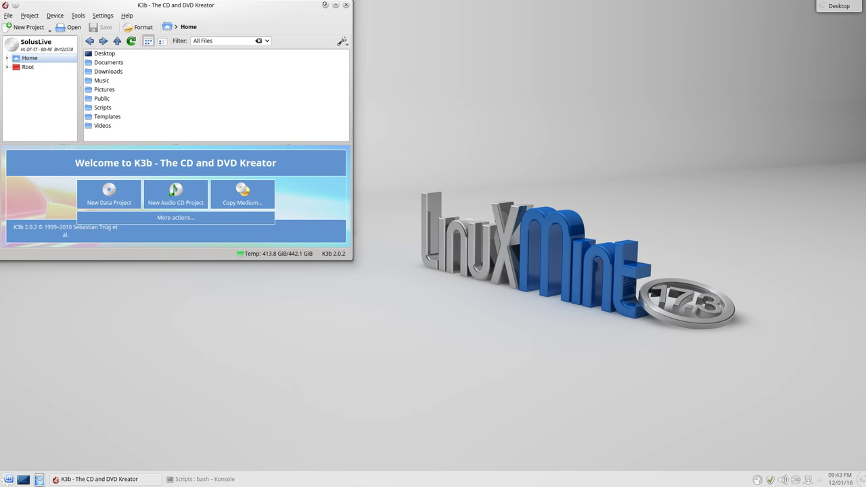
pyautogui.moveTo(313, 11); pyautogui.dragTo(416, 43)
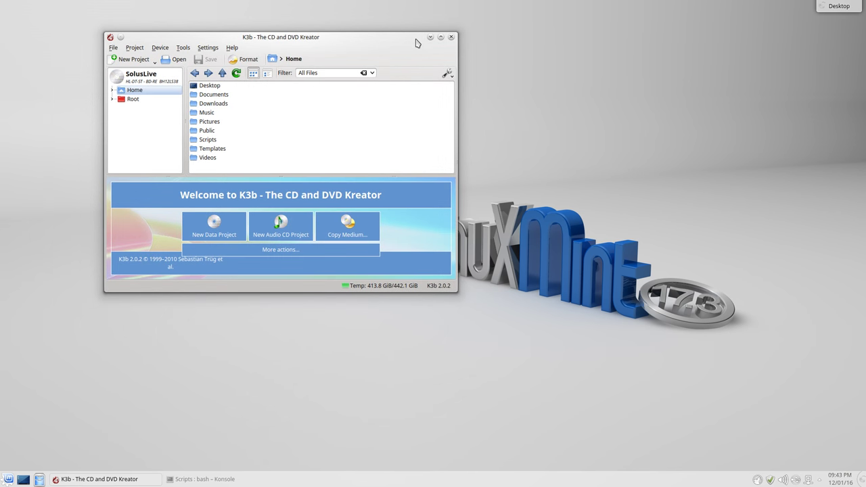
# Quit K3b and launch Dragon Player from the launcher's Multimedia category
pyautogui.click(451, 38)
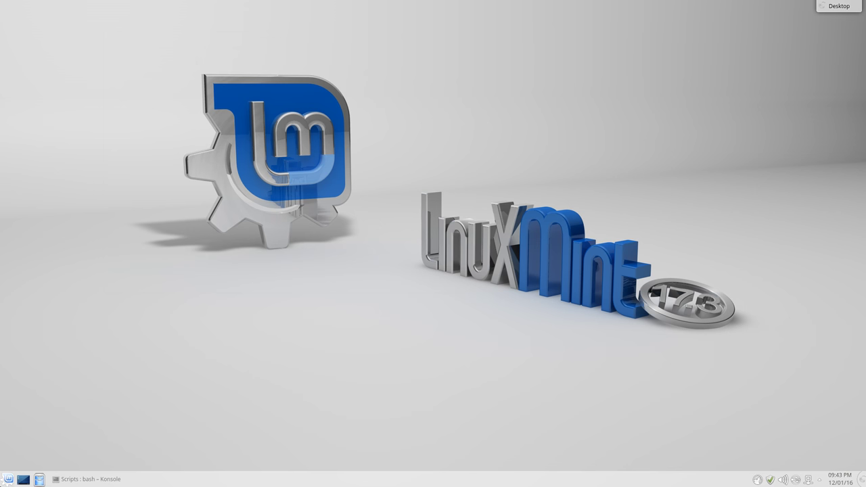
pyautogui.click(6, 480)
pyautogui.click(47, 453)
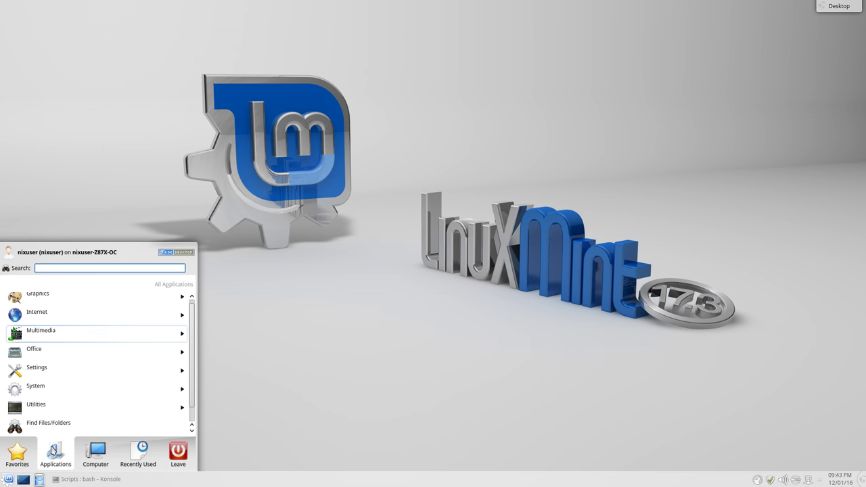
pyautogui.click(106, 330)
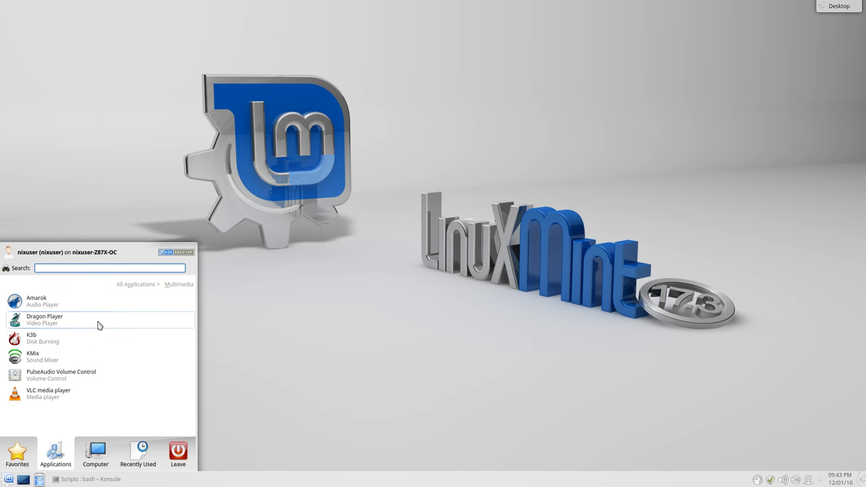
pyautogui.click(98, 325)
pyautogui.moveTo(190, 6); pyautogui.dragTo(418, 94)
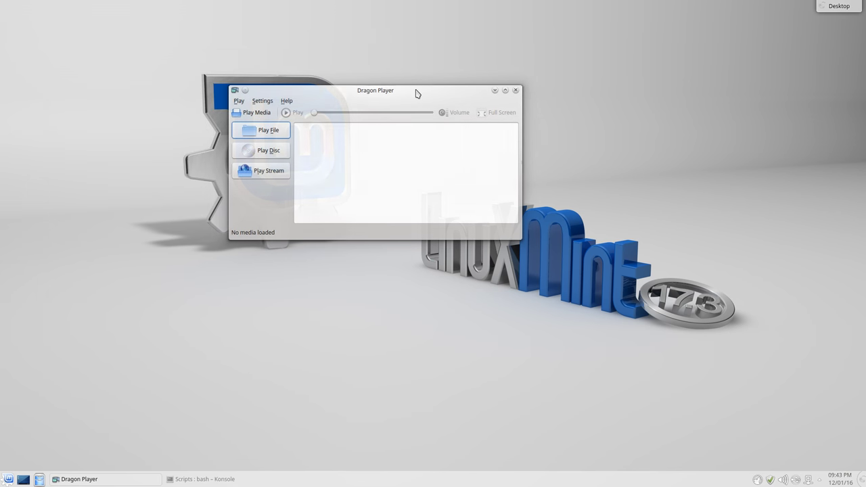
# Look through Dragon Player's menus, close it, and reopen the Multimedia applications list
pyautogui.click(241, 101)
pyautogui.click(354, 95)
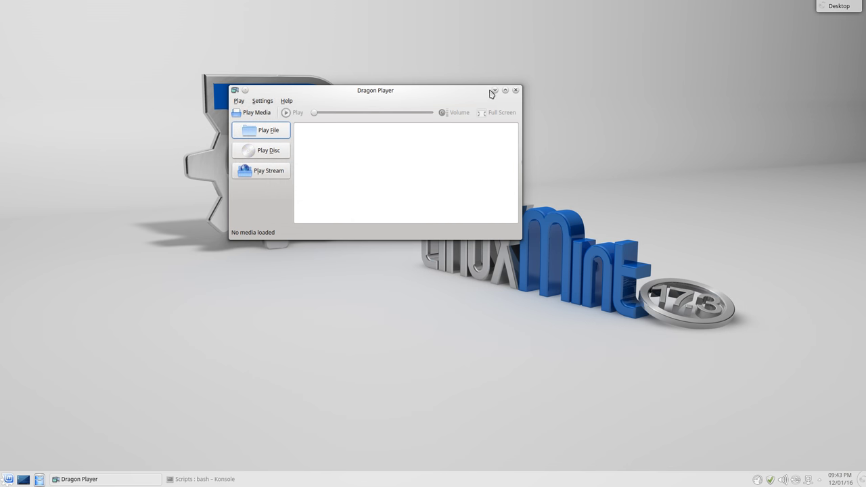
pyautogui.click(516, 90)
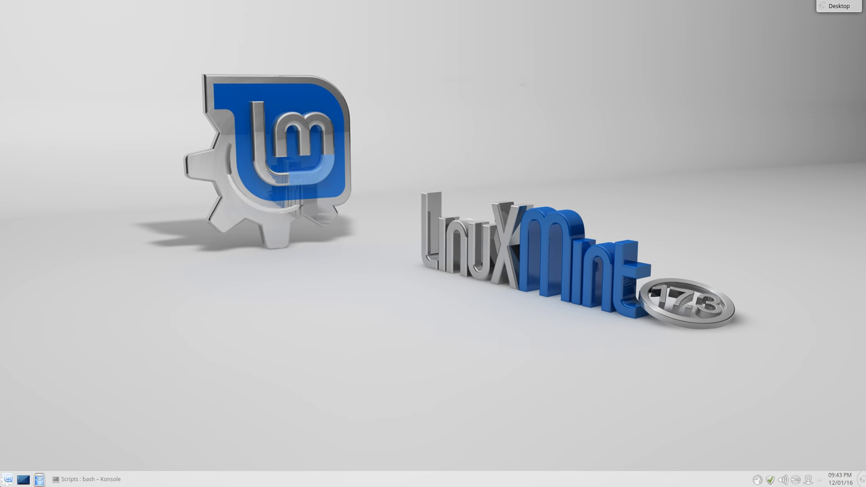
pyautogui.click(8, 479)
pyautogui.click(57, 459)
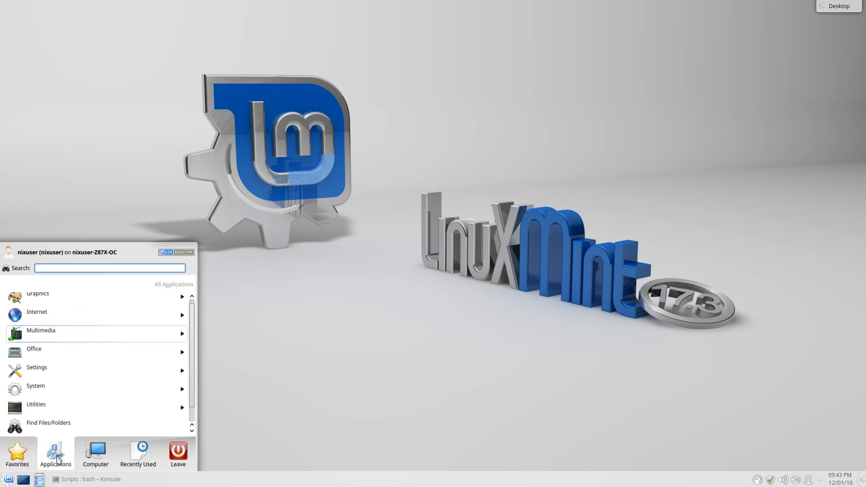
pyautogui.click(72, 333)
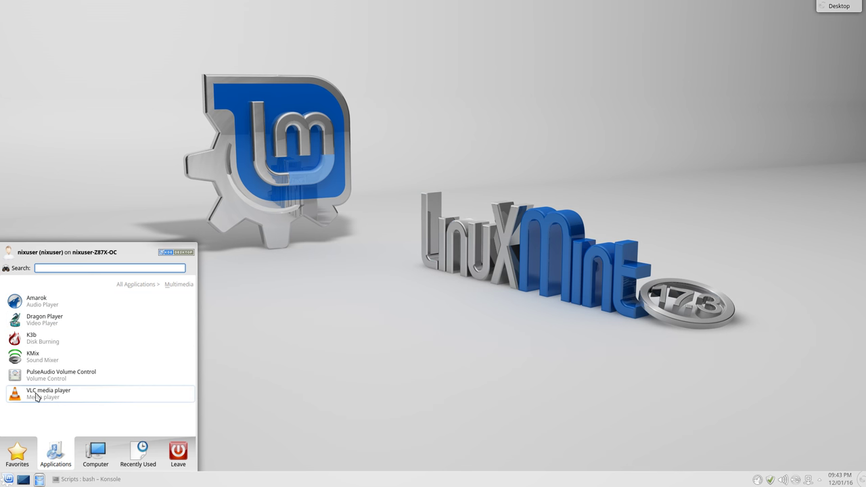
# Launch KMix and look through its capture devices, playback streams and capture streams tabs
pyautogui.click(40, 359)
pyautogui.moveTo(141, 5); pyautogui.dragTo(341, 75)
pyautogui.click(278, 97)
pyautogui.click(331, 98)
pyautogui.click(382, 98)
# Open Audio and Video Settings via 'phon', apply the Music device order to all categories, then close both windows
pyautogui.click(8, 480)
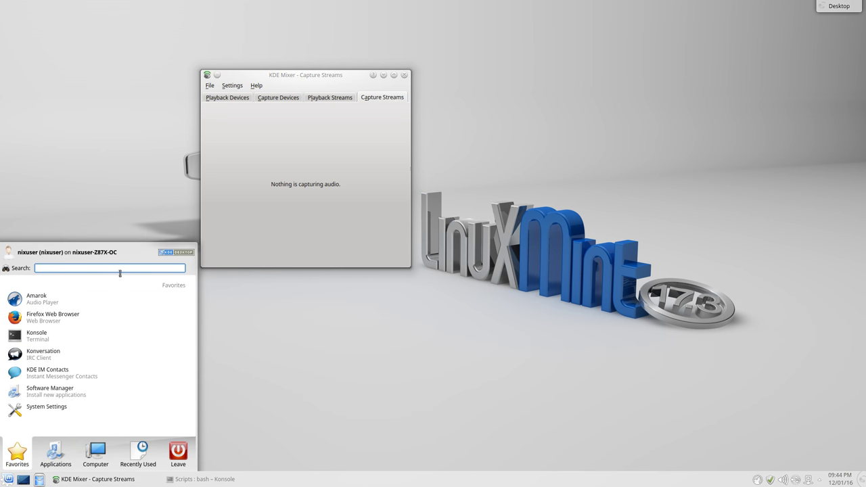
pyautogui.write('phonon')
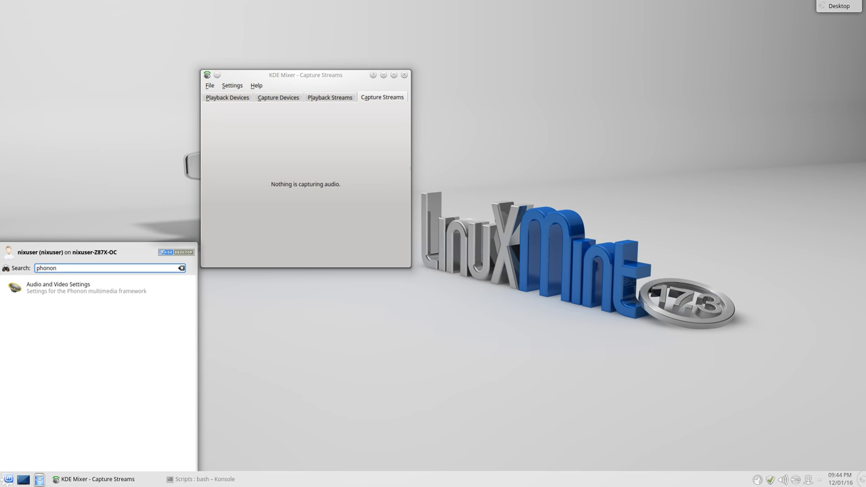
pyautogui.click(51, 295)
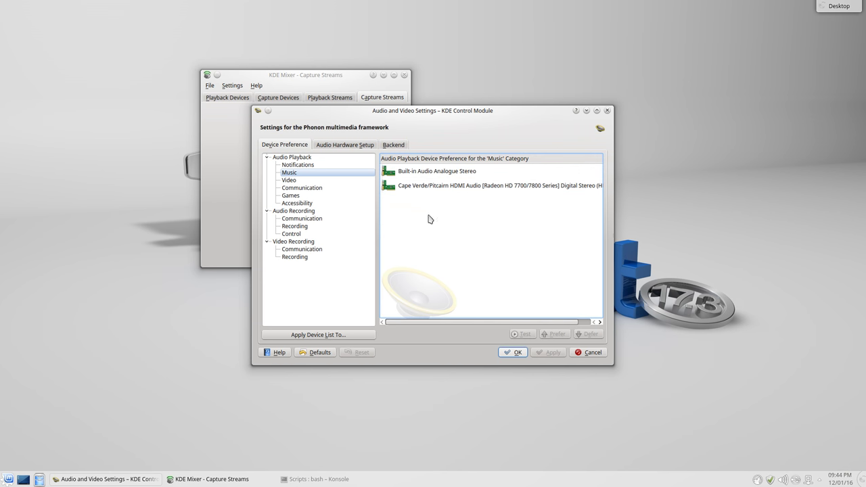
pyautogui.click(296, 334)
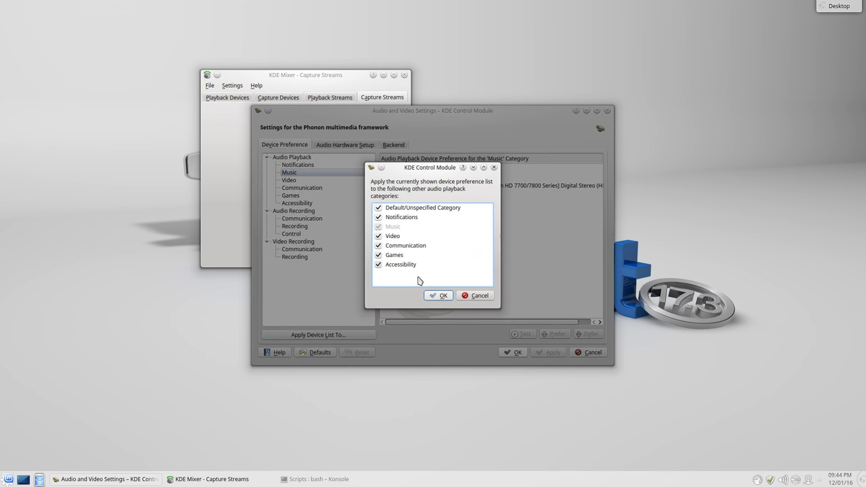
pyautogui.click(438, 295)
pyautogui.click(502, 271)
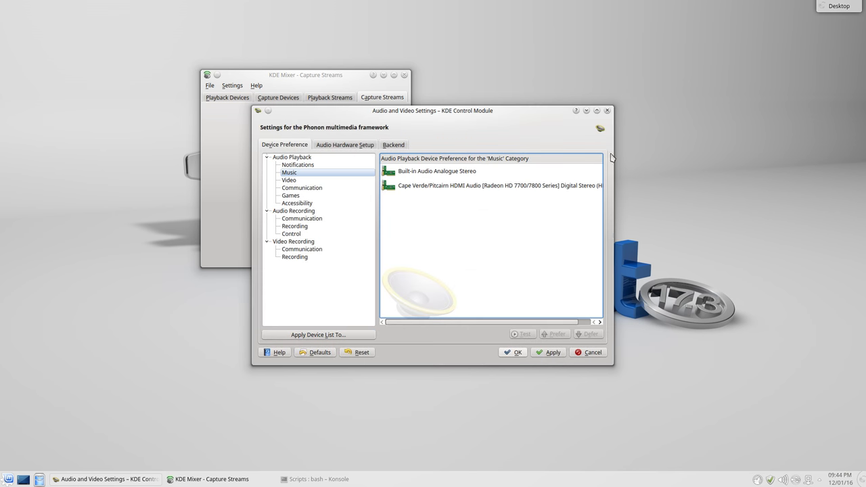
pyautogui.click(608, 111)
pyautogui.click(405, 75)
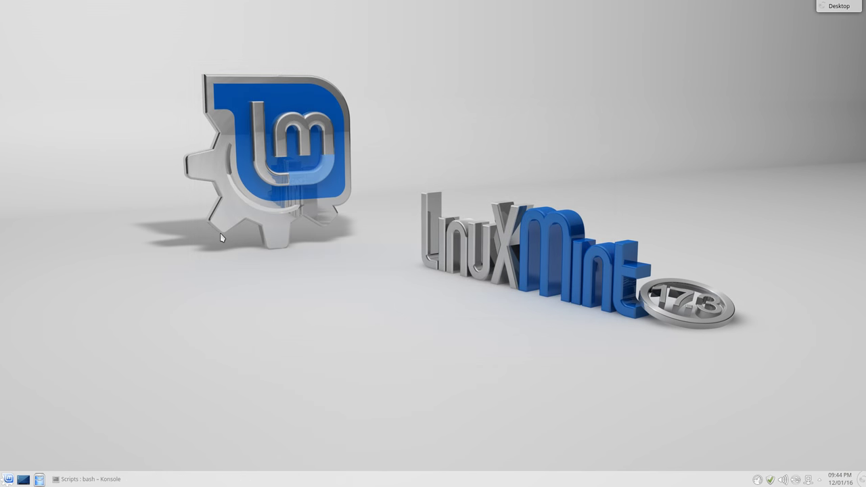
# Launch PulseAudio Volume Control from Multimedia and check System Sounds playback at 100%
pyautogui.click(8, 479)
pyautogui.click(55, 458)
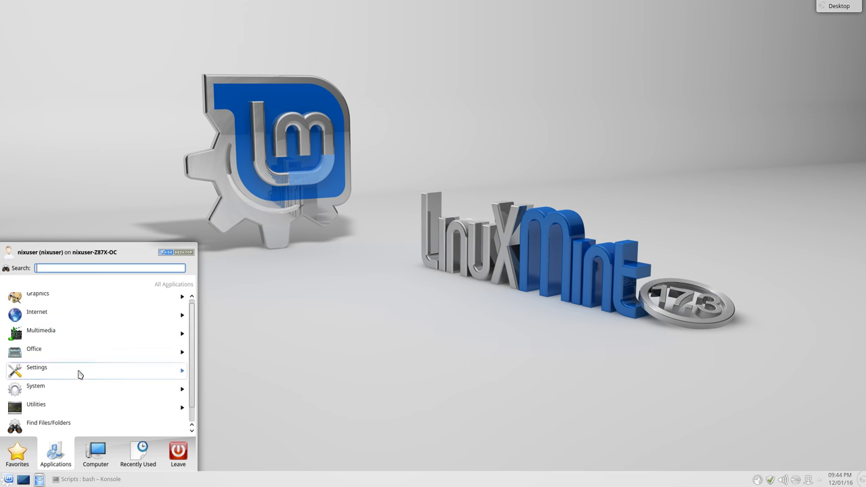
pyautogui.click(75, 333)
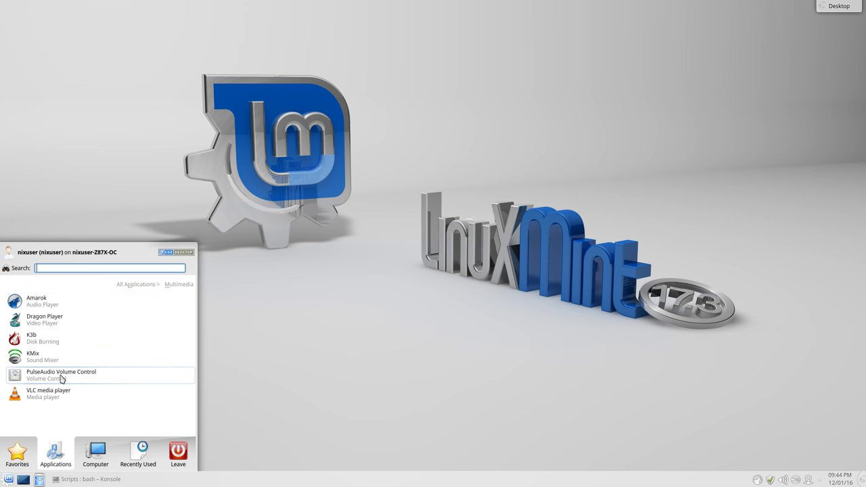
pyautogui.click(61, 379)
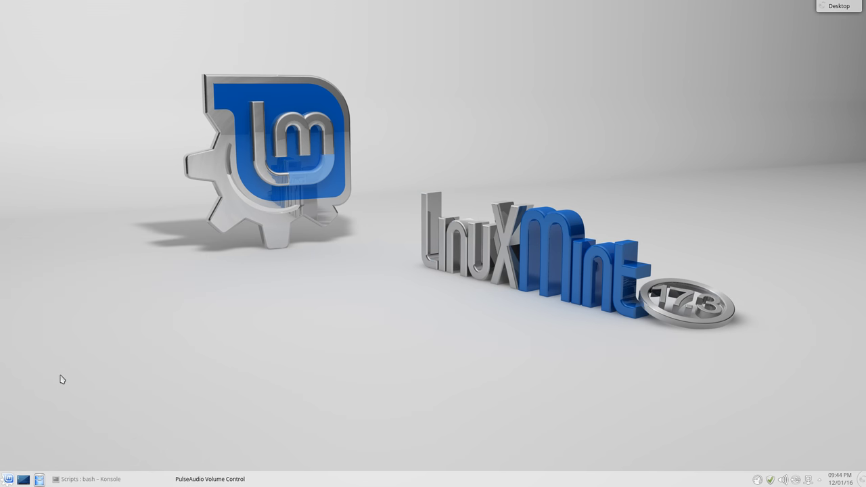
pyautogui.moveTo(238, 15); pyautogui.dragTo(441, 77)
pyautogui.click(216, 86)
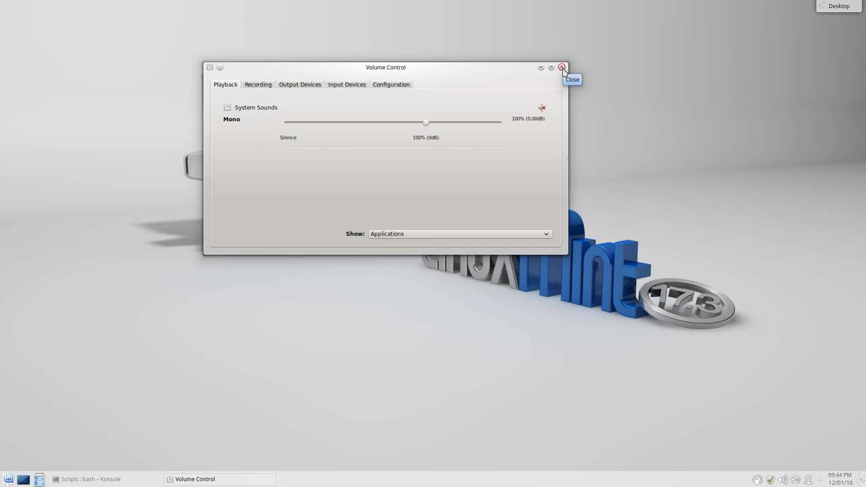
# Close Volume Control and show the launcher's application categories
pyautogui.click(563, 68)
pyautogui.click(4, 480)
pyautogui.click(47, 460)
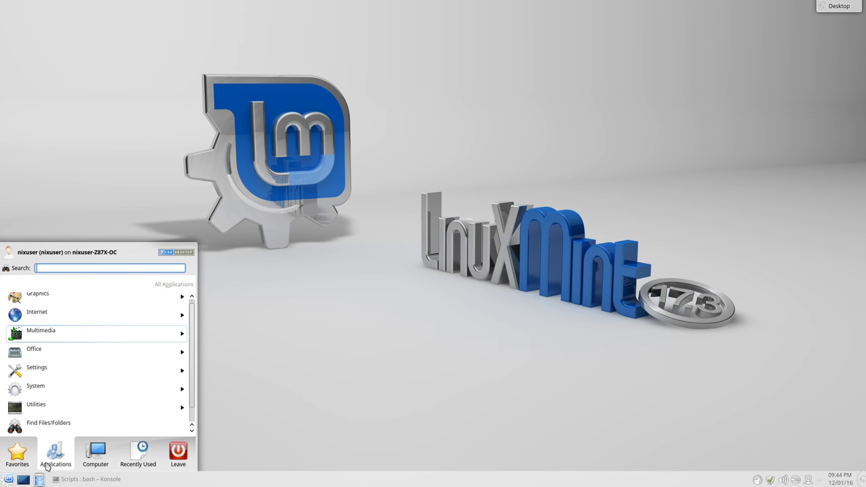
# Launch KAddressBook from the Office category and look at its File menu
pyautogui.click(48, 360)
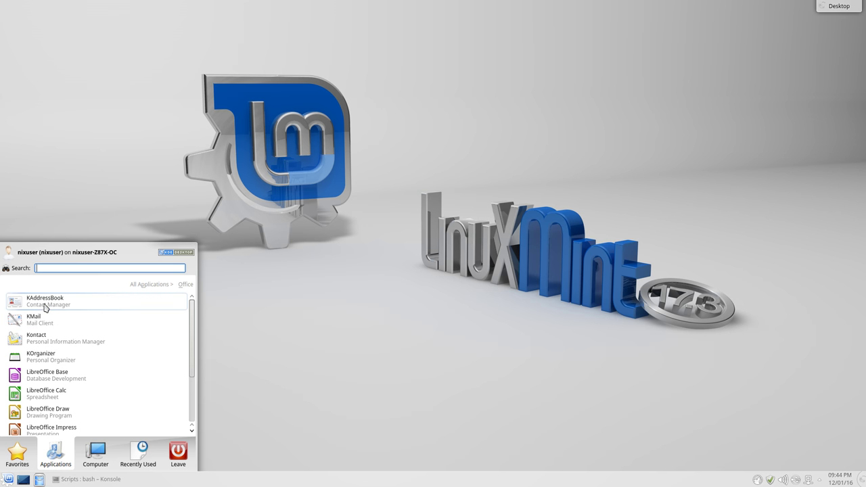
pyautogui.click(45, 303)
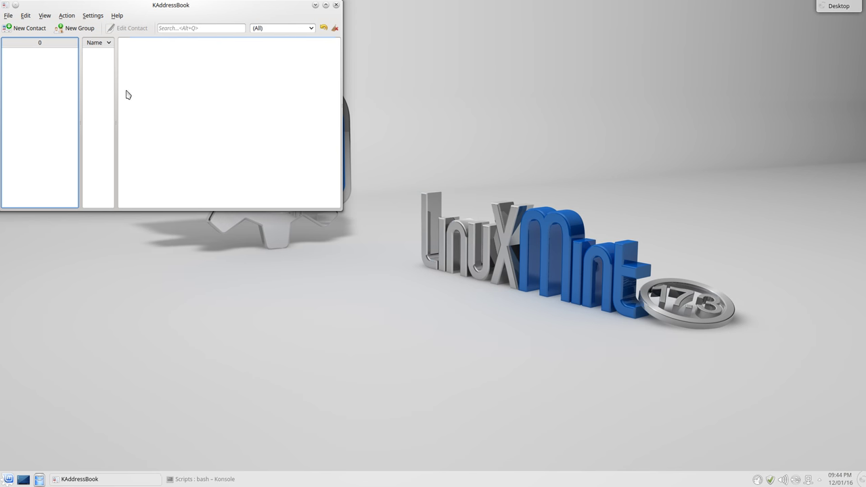
pyautogui.moveTo(108, 4); pyautogui.dragTo(226, 56)
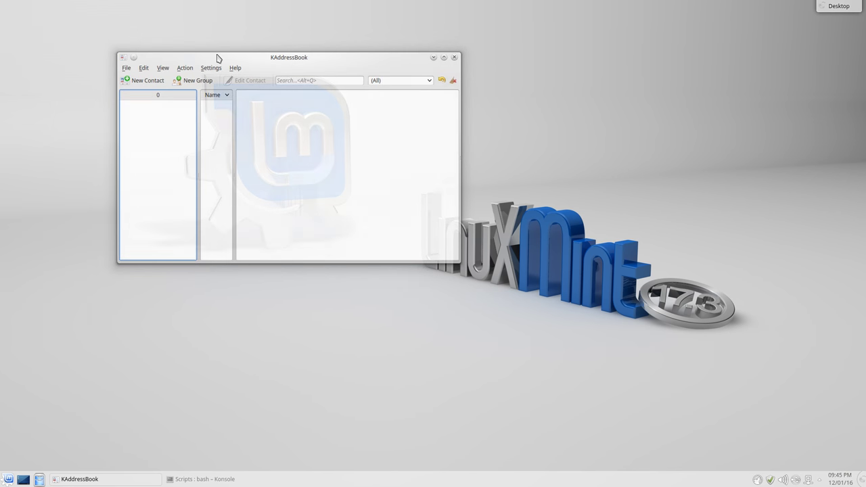
pyautogui.click(126, 68)
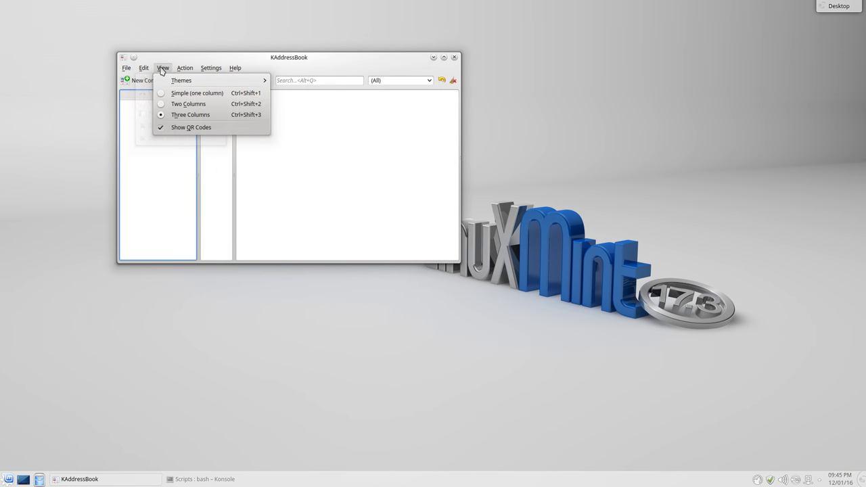
# In Configure KAddressBook, keep Show Address as Web Browser and cancel without saving
pyautogui.moveTo(201, 71)
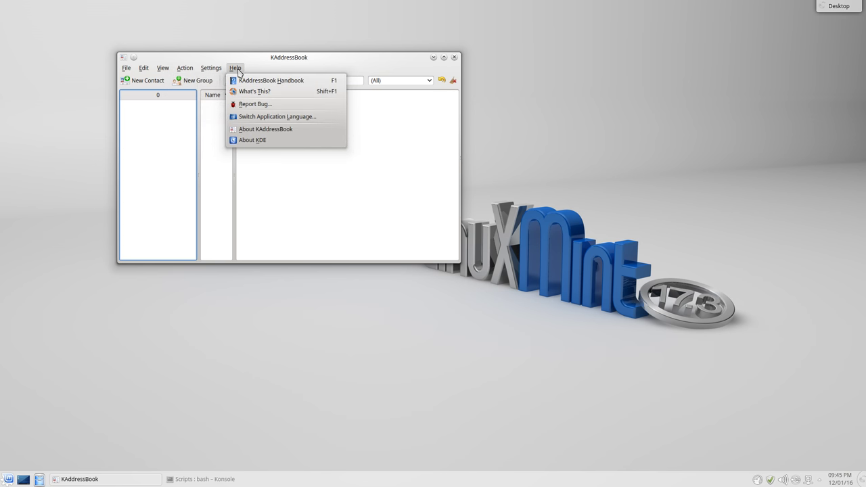
pyautogui.click(235, 116)
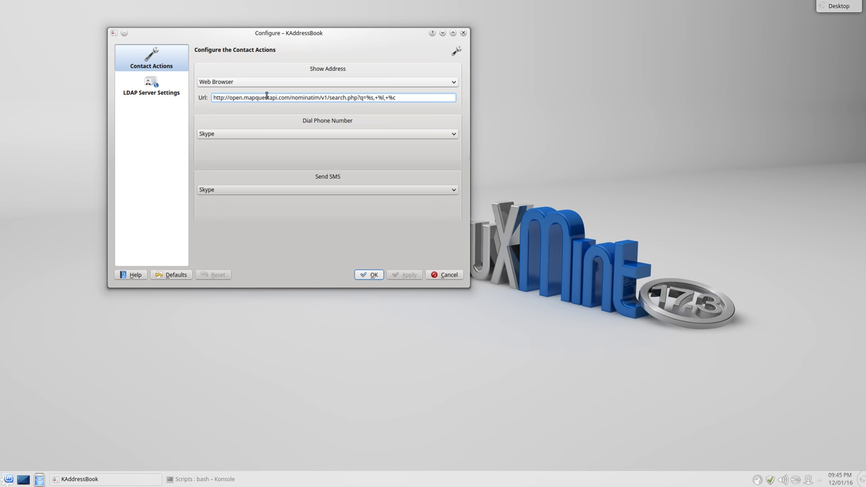
pyautogui.click(258, 83)
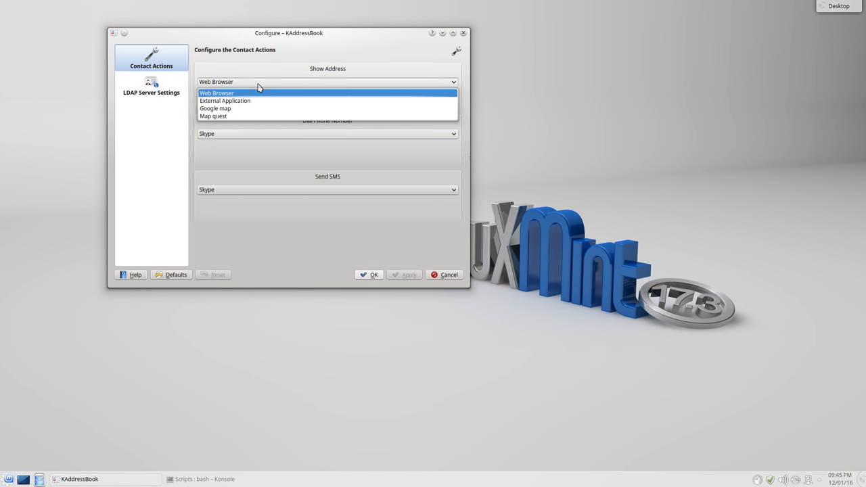
pyautogui.click(258, 87)
pyautogui.click(206, 84)
pyautogui.click(344, 247)
pyautogui.click(451, 276)
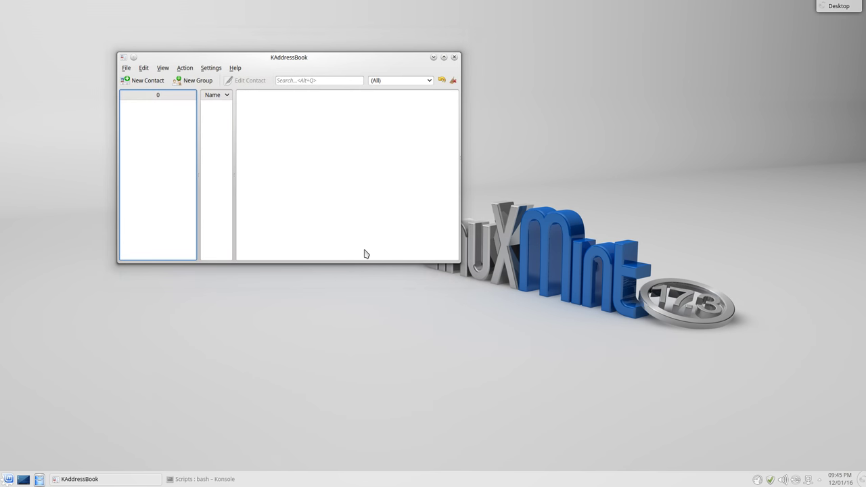
# Browse the File > Import options without importing, then close KAddressBook
pyautogui.click(126, 68)
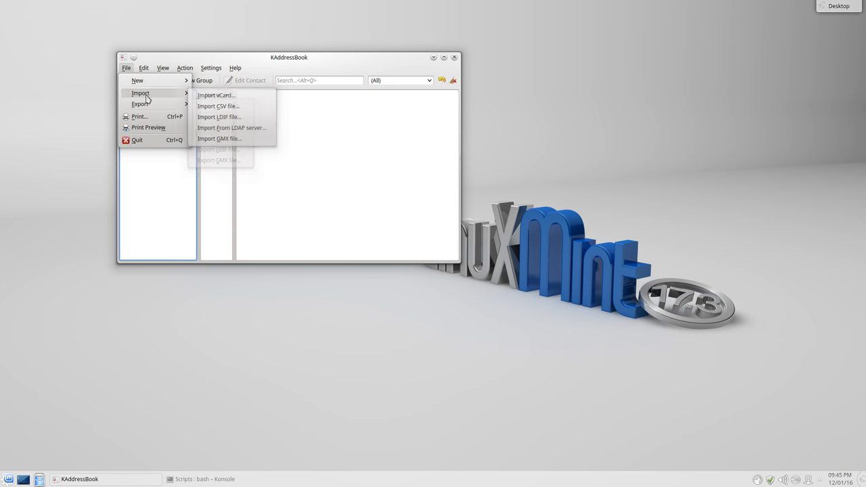
pyautogui.moveTo(157, 94)
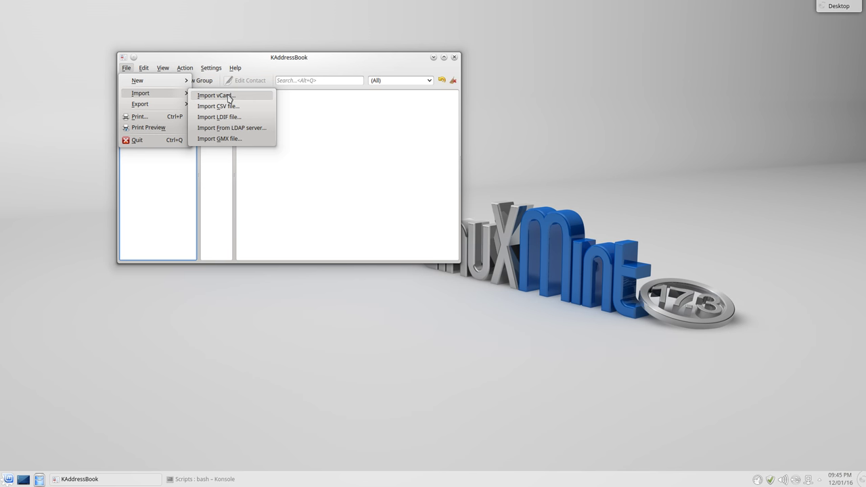
pyautogui.click(381, 151)
pyautogui.click(455, 58)
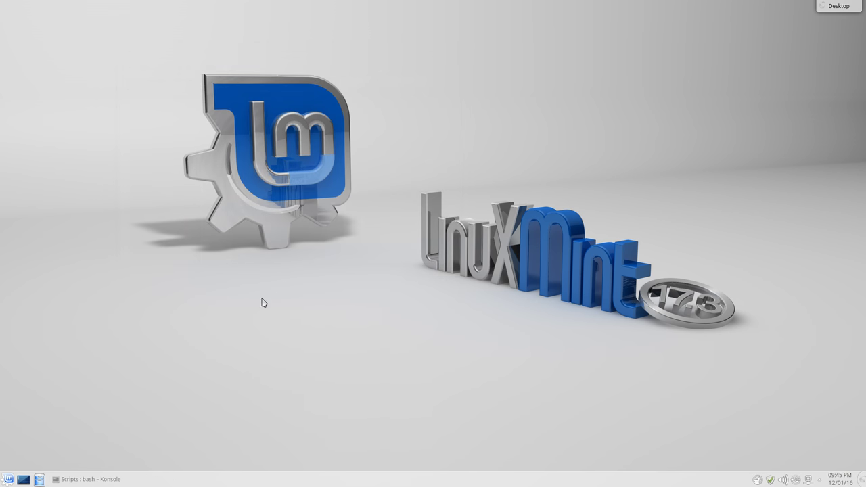
pyautogui.click(9, 479)
# Launch Kontact from the Office category and switch it to the Mail view
pyautogui.click(56, 454)
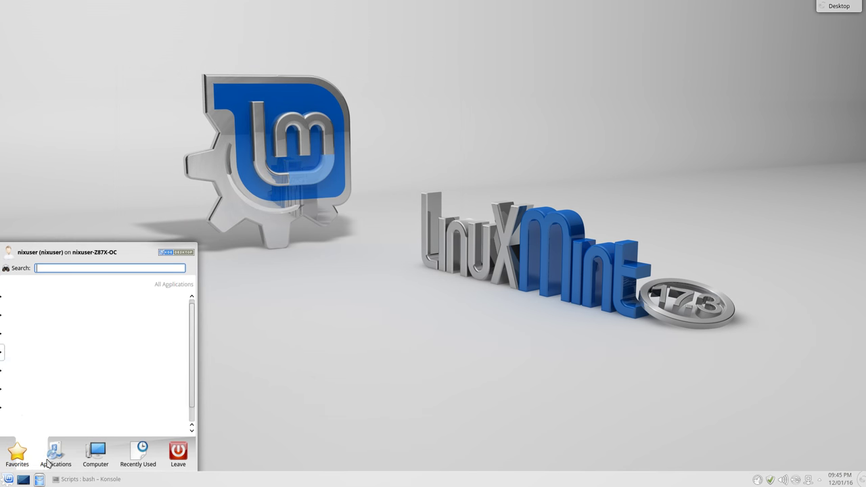
pyautogui.click(65, 358)
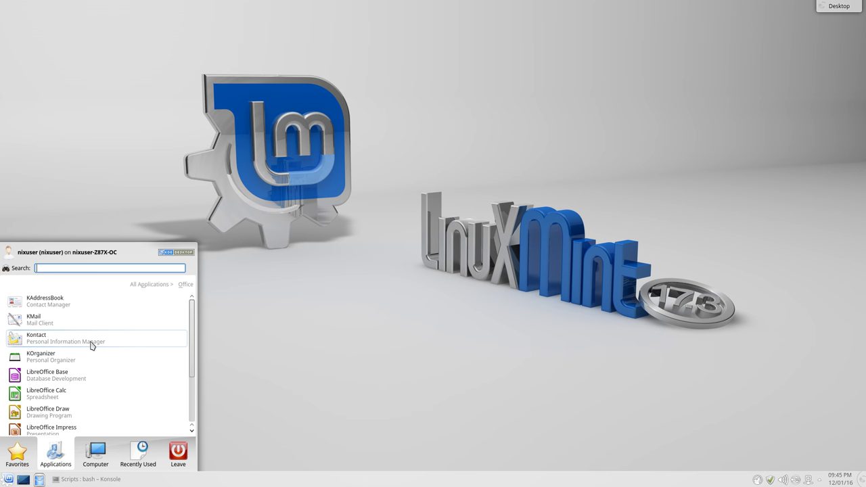
pyautogui.click(45, 340)
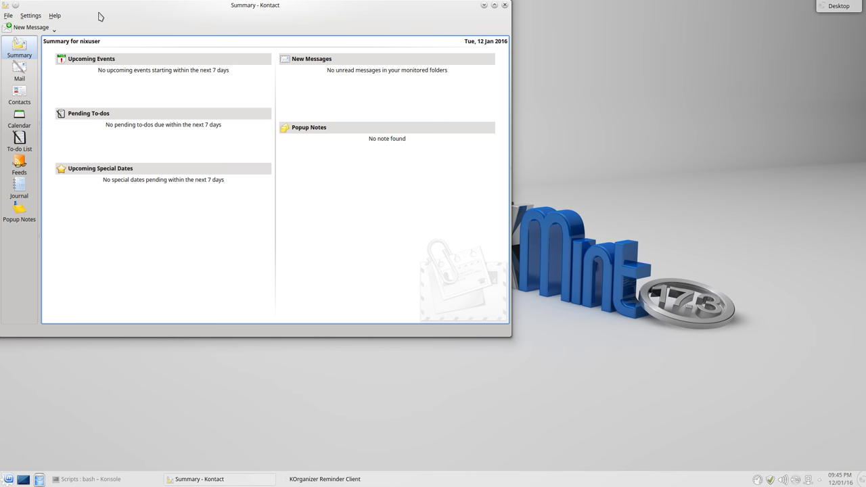
pyautogui.moveTo(99, 14); pyautogui.dragTo(184, 66)
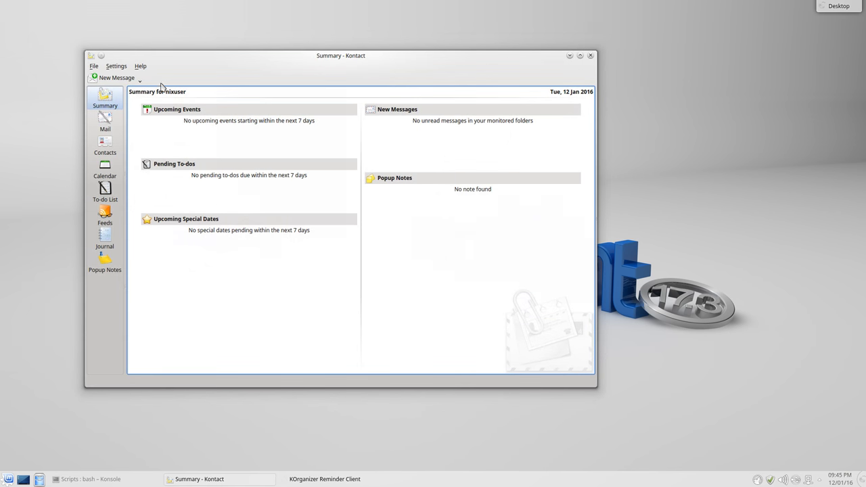
pyautogui.click(109, 119)
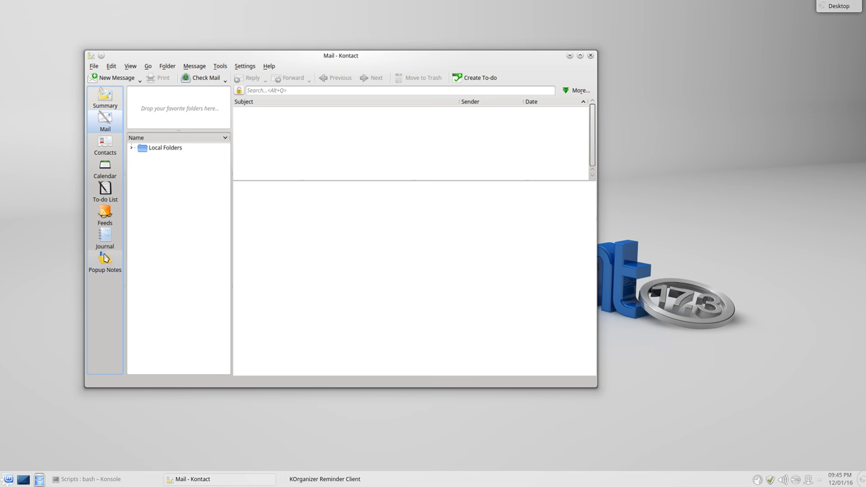
pyautogui.click(591, 56)
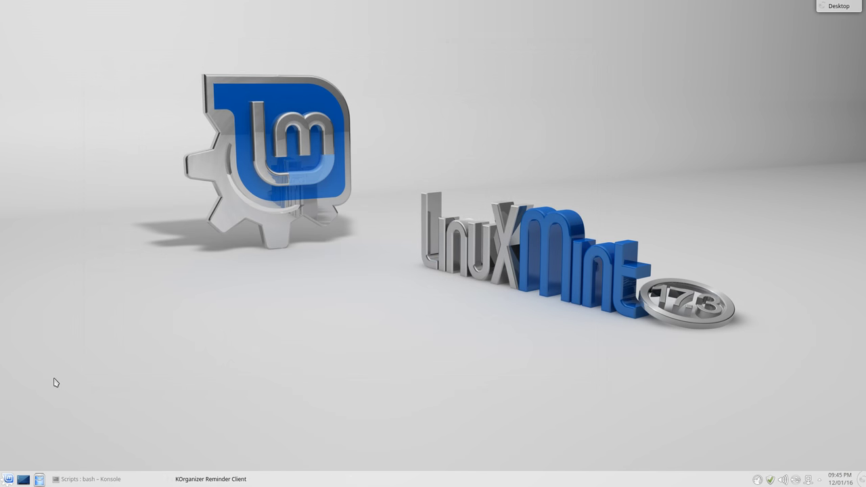
pyautogui.click(2, 477)
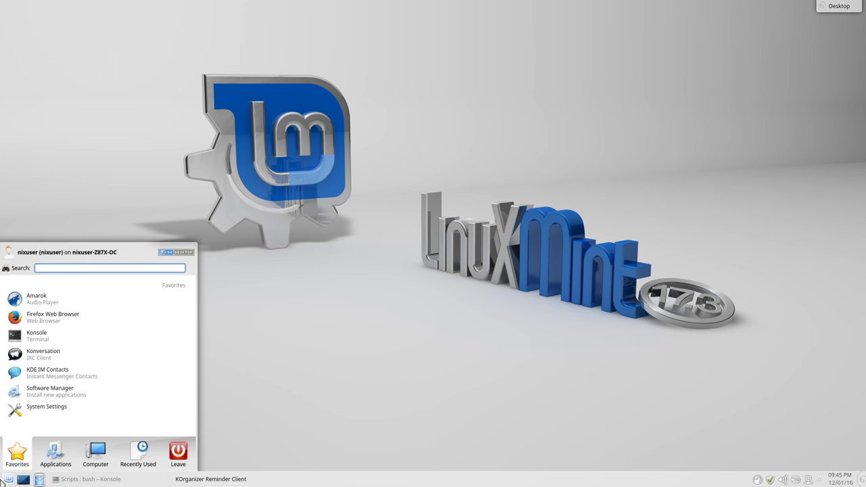
pyautogui.click(55, 460)
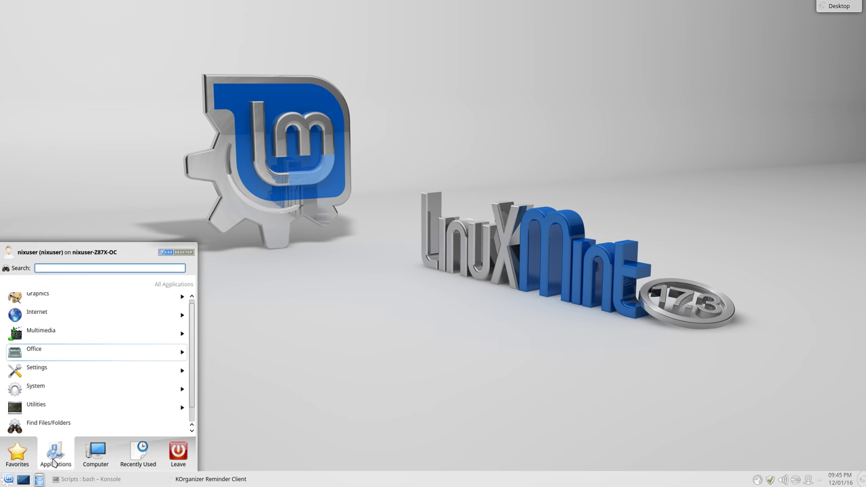
pyautogui.click(49, 358)
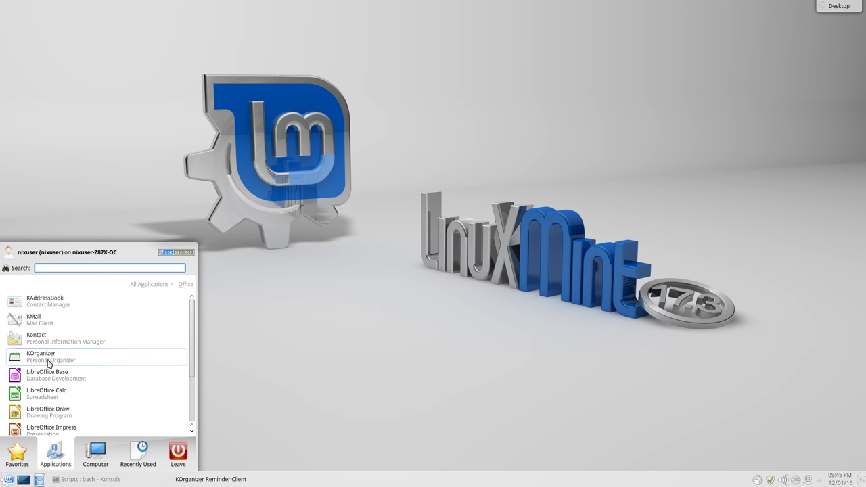
pyautogui.scroll(-3, 47, 365)
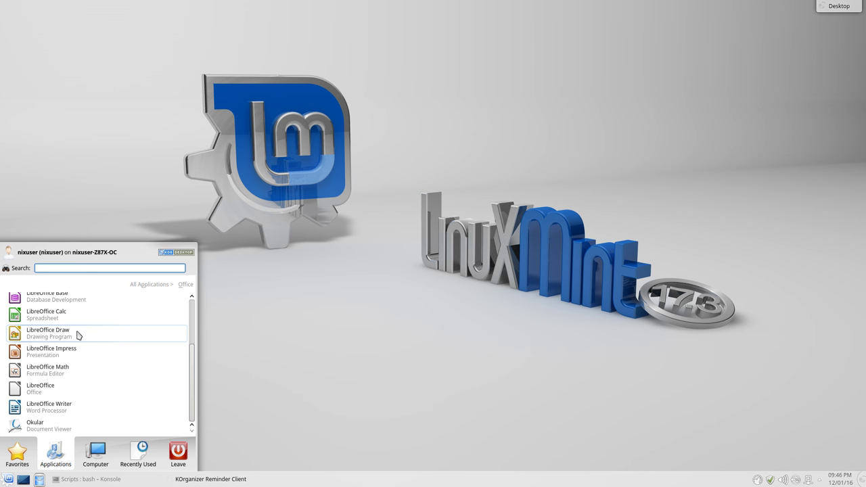
pyautogui.scroll(2, 80, 348)
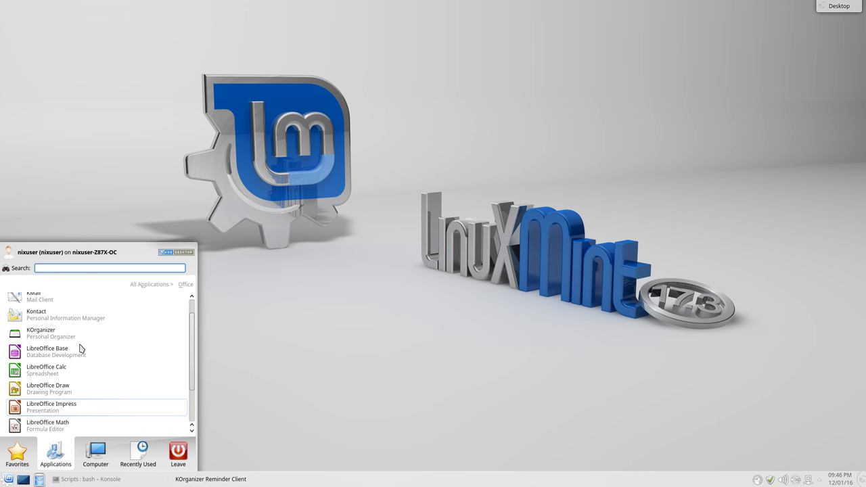
pyautogui.scroll(1, 80, 348)
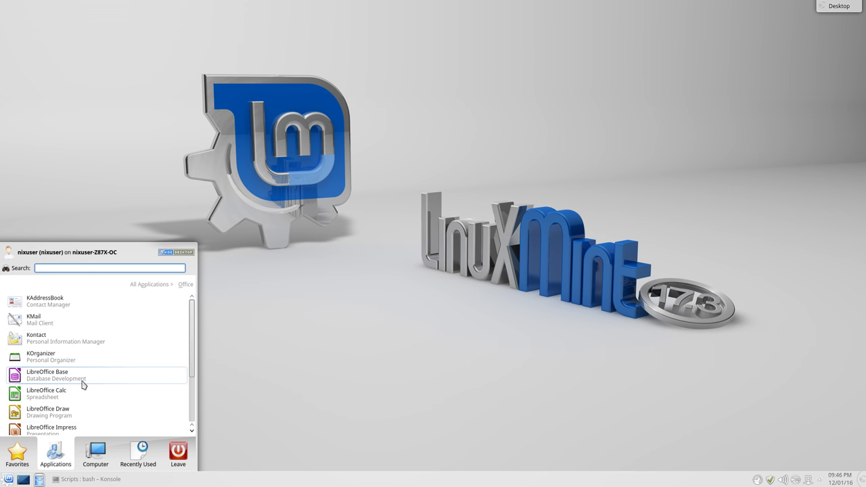
pyautogui.scroll(-4, 80, 385)
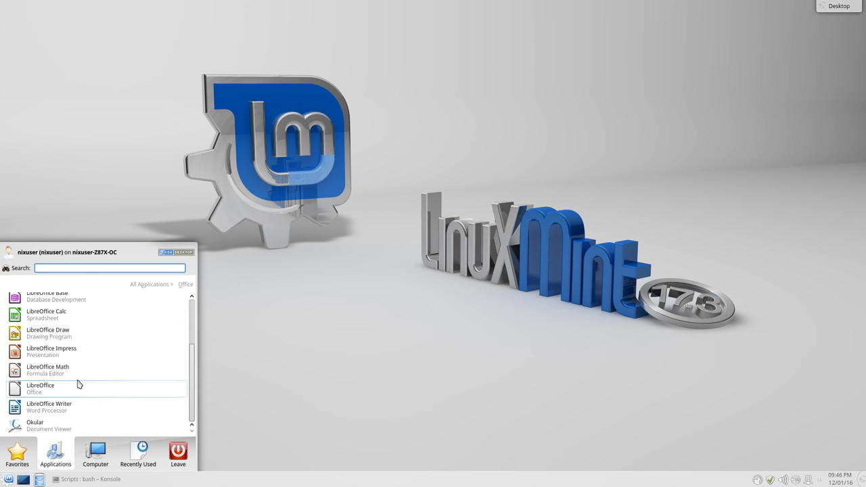
pyautogui.scroll(4, 78, 385)
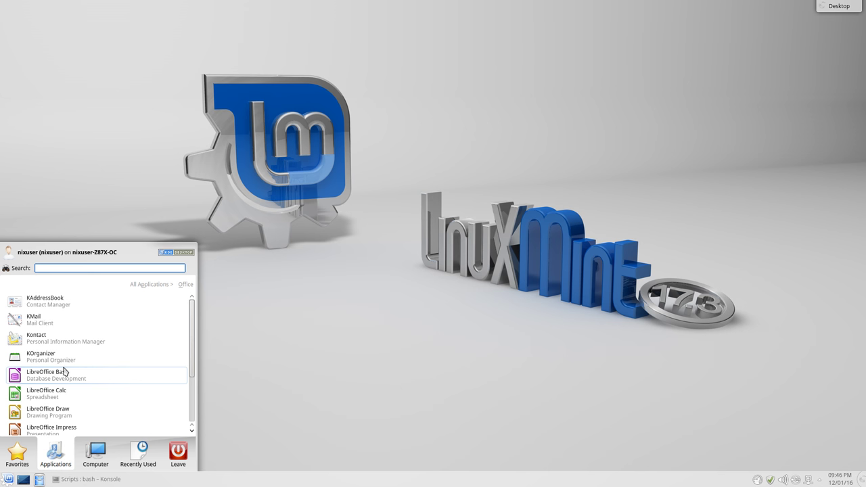
pyautogui.scroll(-3, 63, 372)
pyautogui.scroll(3, 62, 369)
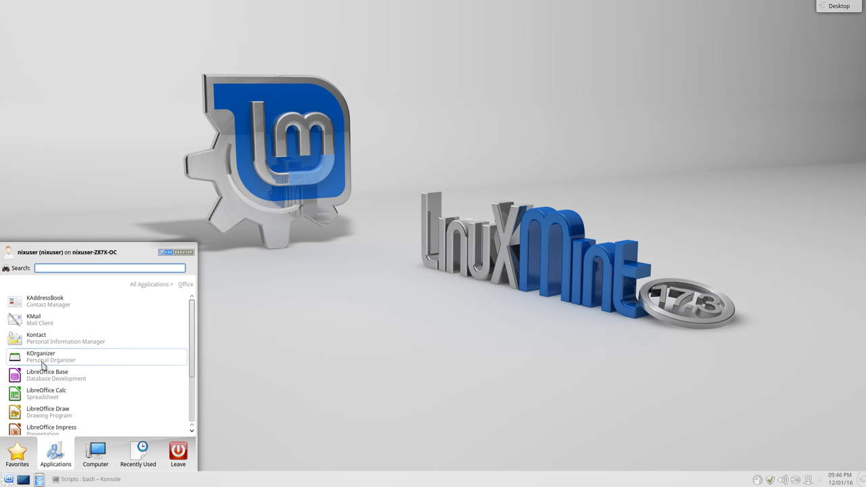
pyautogui.click(99, 366)
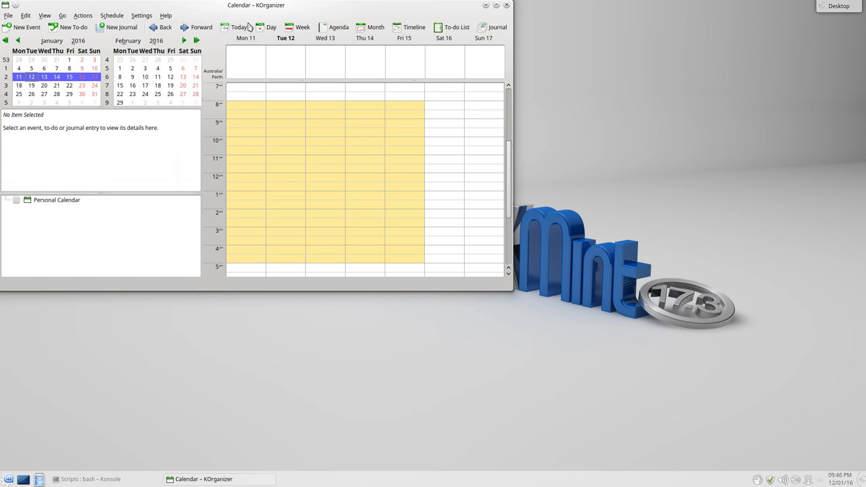
pyautogui.moveTo(261, 6); pyautogui.dragTo(359, 66)
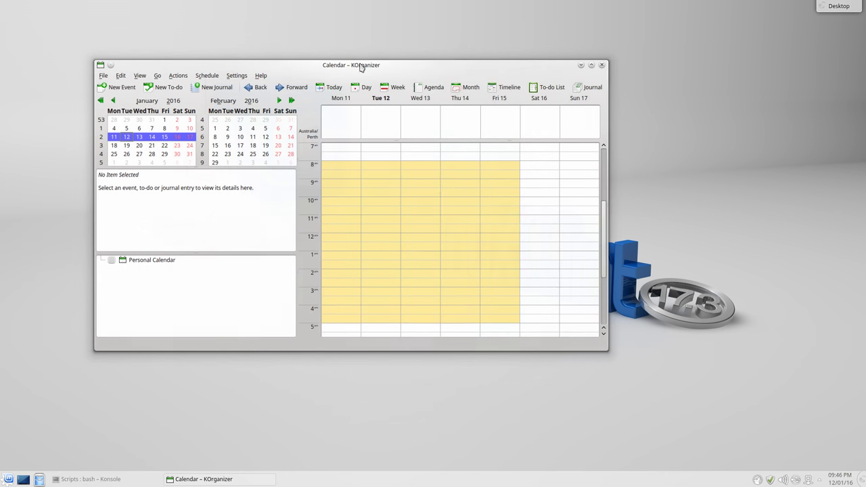
pyautogui.click(591, 66)
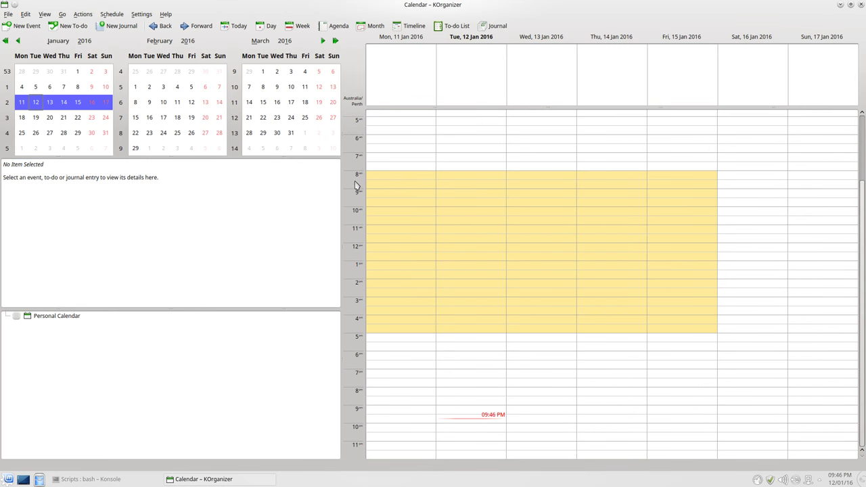
pyautogui.click(211, 373)
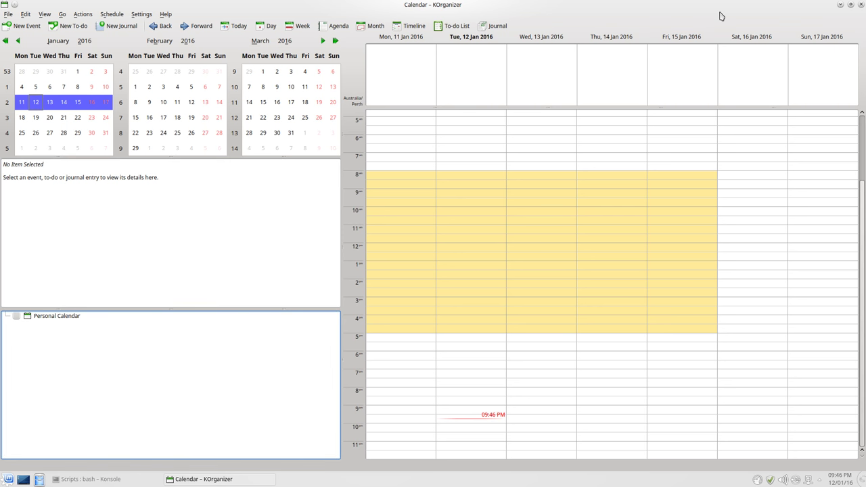
pyautogui.click(861, 5)
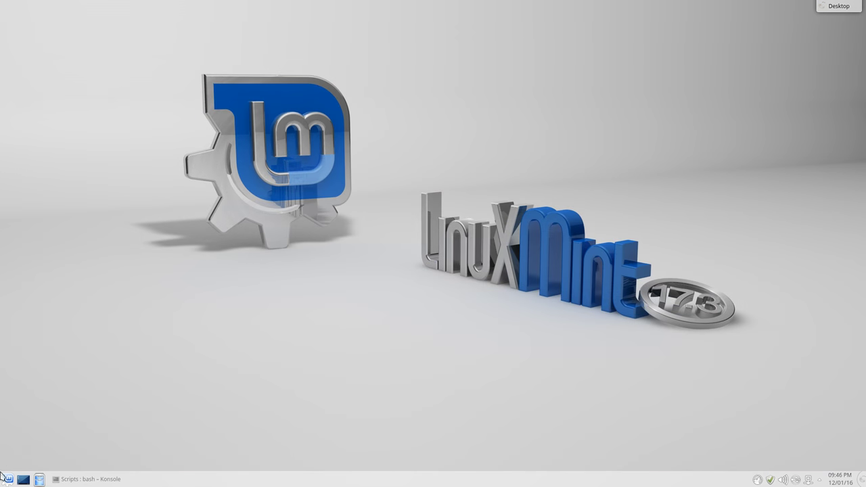
# Launch LibreOffice Calc from the launcher's Office category, opening a blank Untitled 1
pyautogui.click(4, 481)
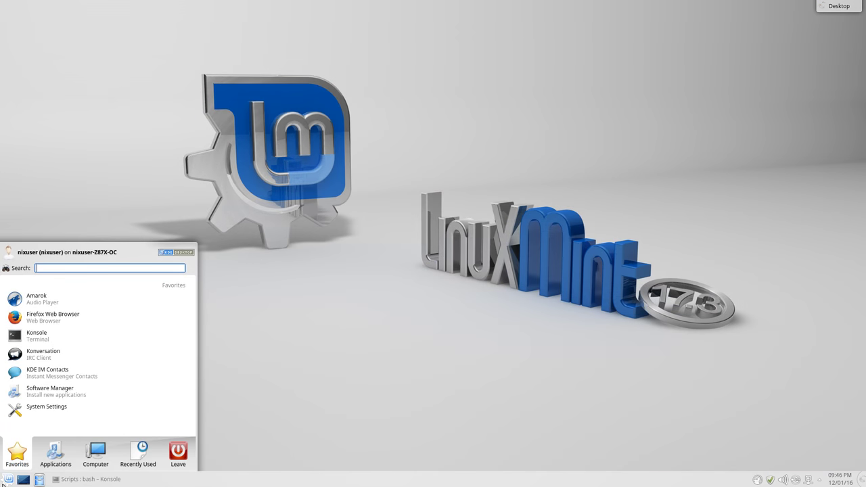
pyautogui.click(59, 460)
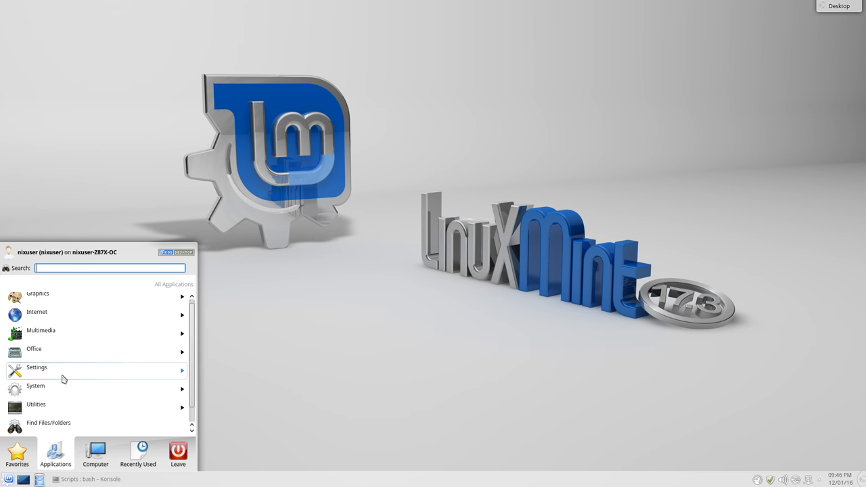
pyautogui.click(60, 352)
pyautogui.scroll(-2, 58, 389)
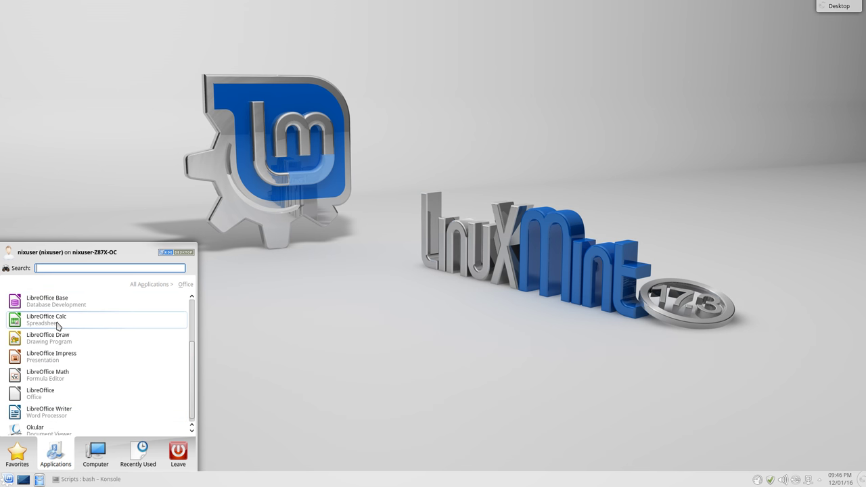
pyautogui.click(57, 324)
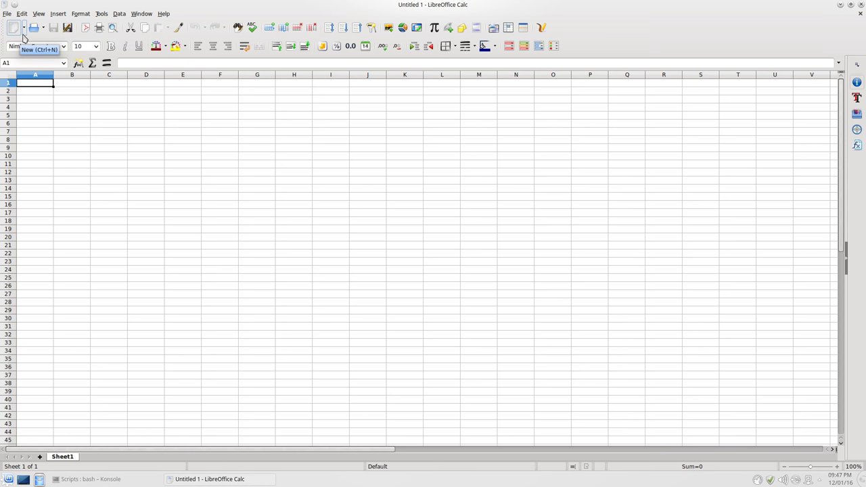
# Set LibreOffice's icon style to Galaxy and icon size to Small under Tools > Options > View
pyautogui.click(119, 14)
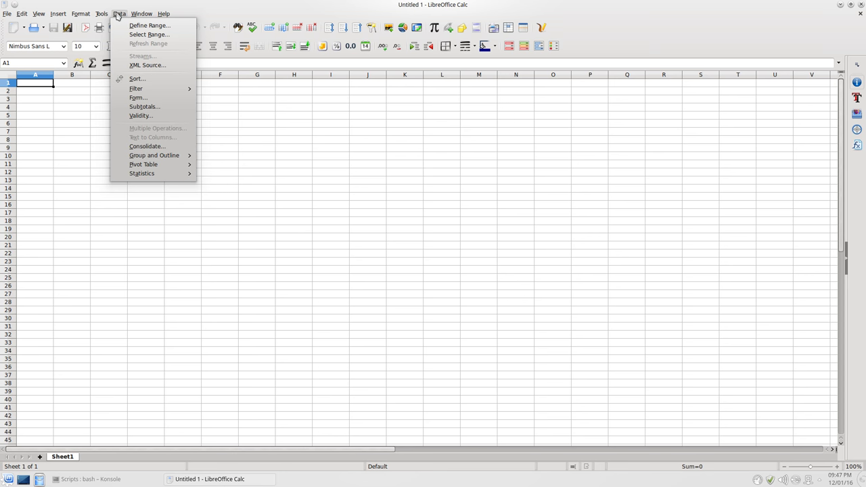
pyautogui.click(81, 14)
pyautogui.click(102, 14)
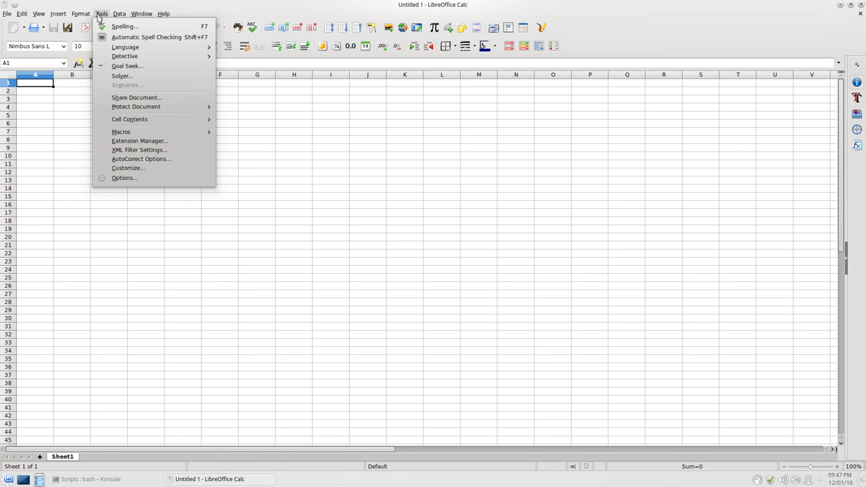
pyautogui.click(115, 178)
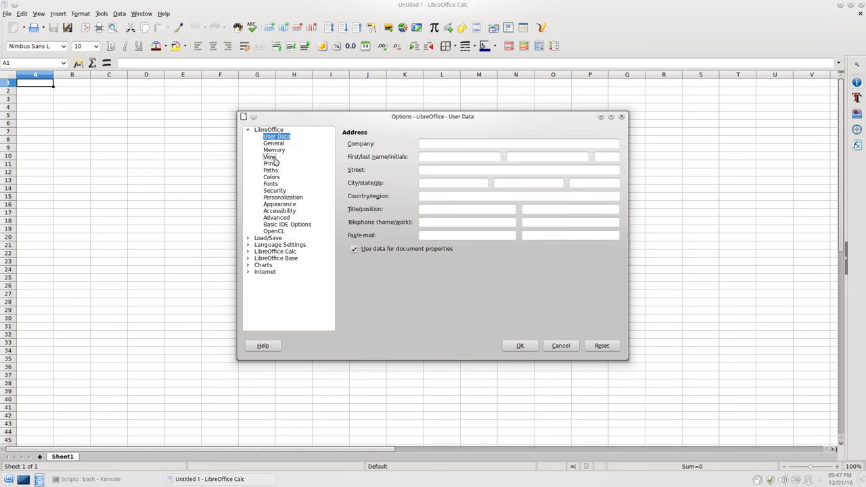
pyautogui.click(274, 160)
pyautogui.click(421, 167)
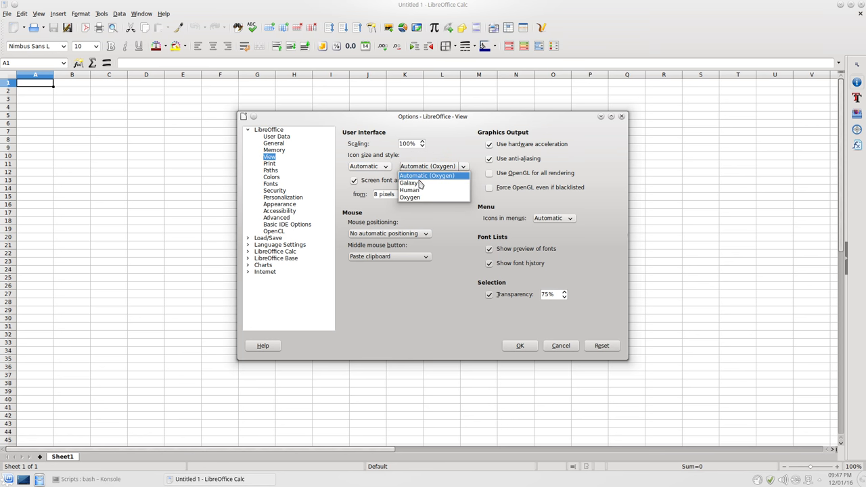
pyautogui.click(420, 183)
pyautogui.click(378, 166)
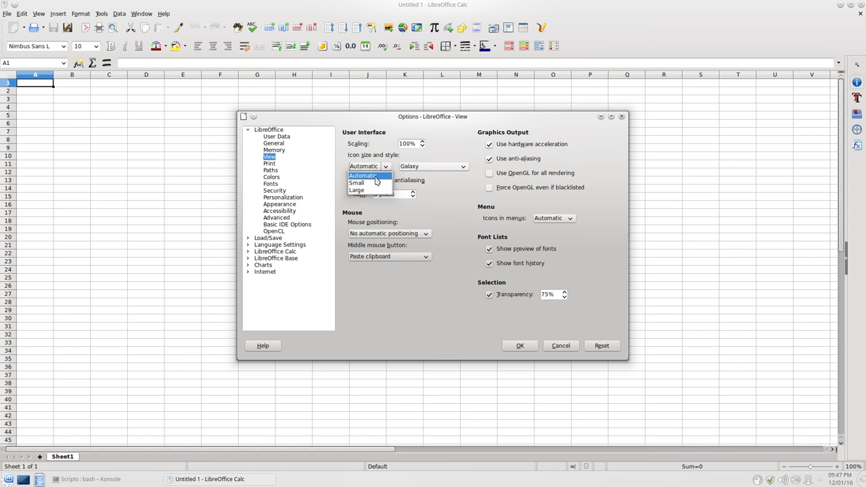
pyautogui.click(362, 179)
pyautogui.click(521, 348)
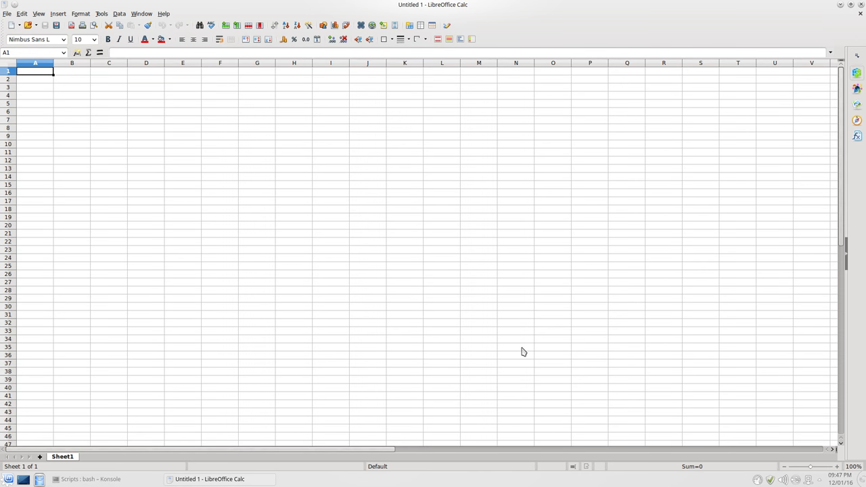
pyautogui.click(458, 284)
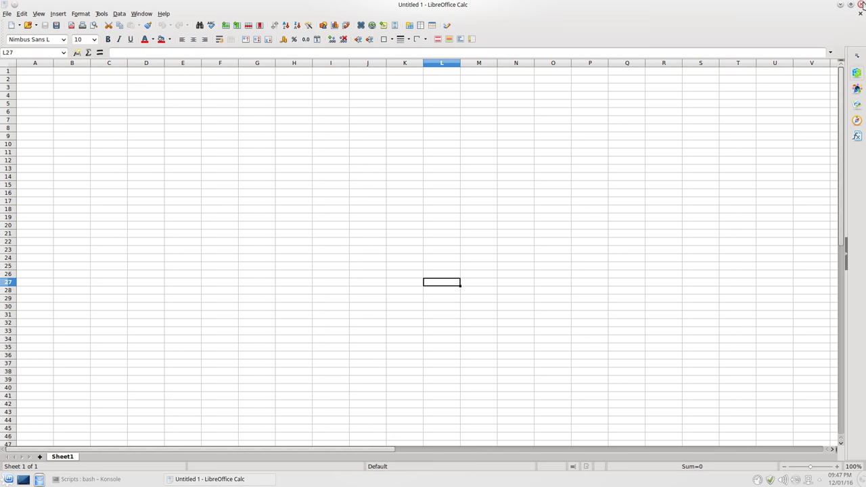
# Close LibreOffice Calc, launch Okular from Office applications, centre its empty window, then close it
pyautogui.click(860, 5)
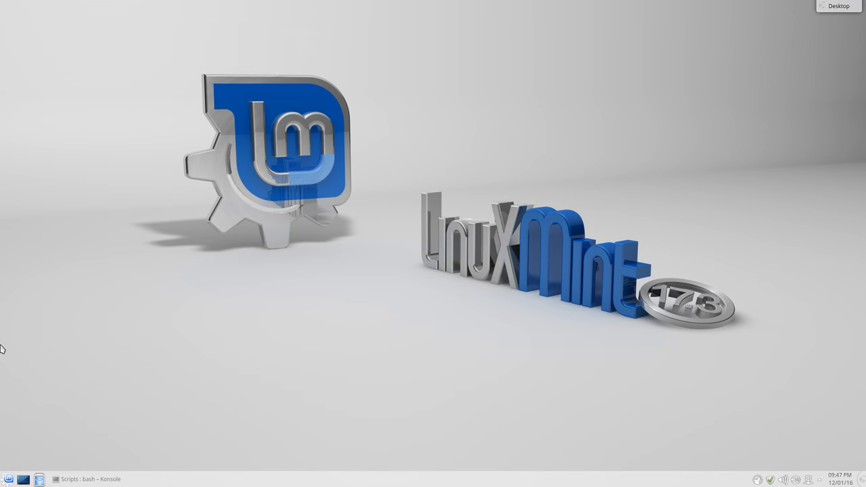
pyautogui.click(2, 478)
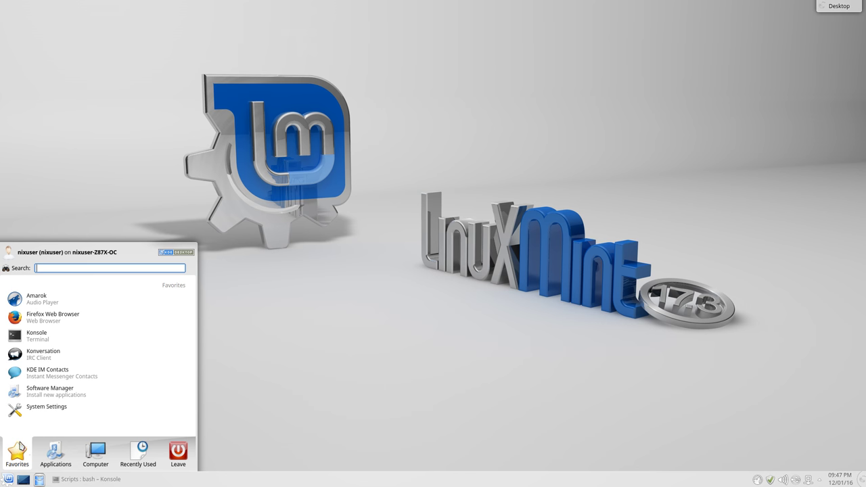
pyautogui.click(56, 452)
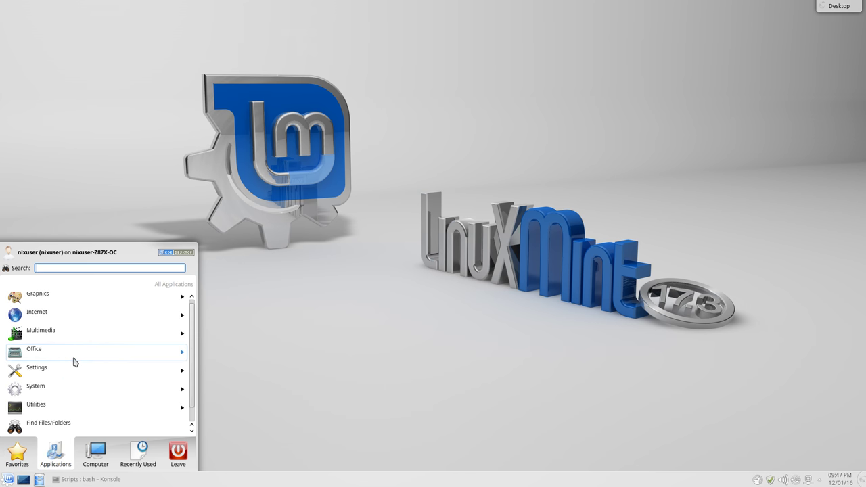
pyautogui.click(74, 358)
pyautogui.scroll(-5, 132, 393)
pyautogui.click(79, 423)
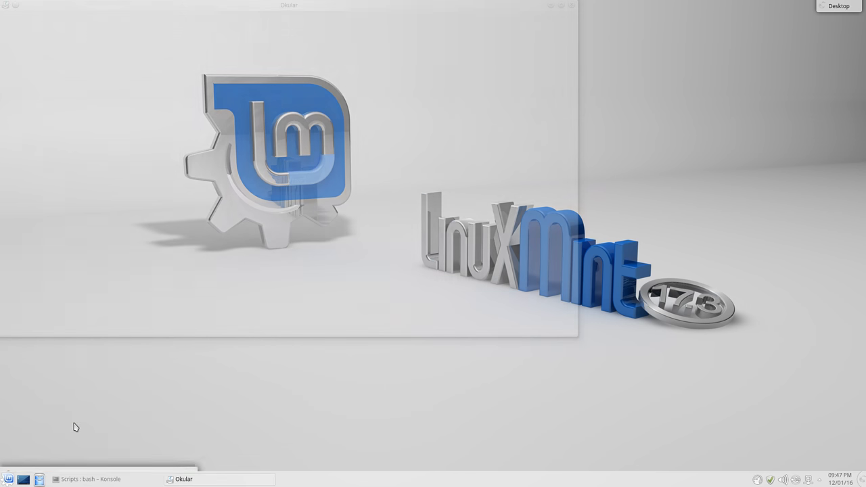
pyautogui.moveTo(267, 7); pyautogui.dragTo(406, 87)
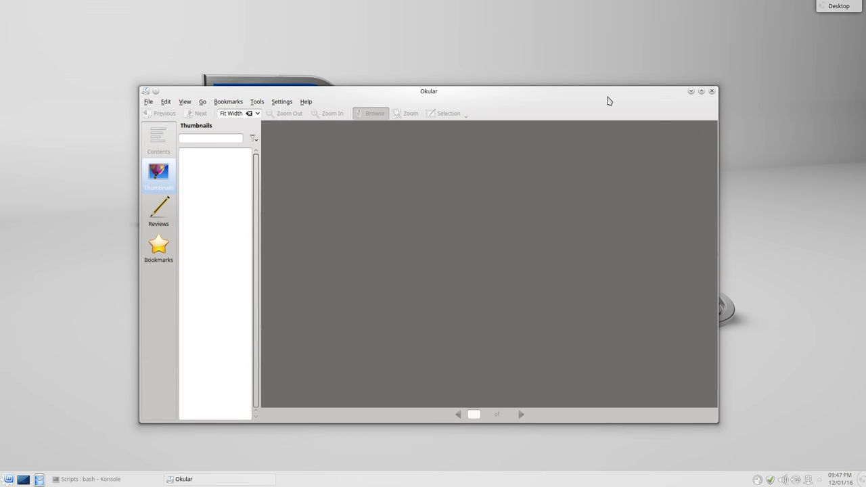
pyautogui.click(713, 93)
# Browse the Applications list, dragging out a Find Files/Folders shortcut but cancelling the desktop drop
pyautogui.click(3, 482)
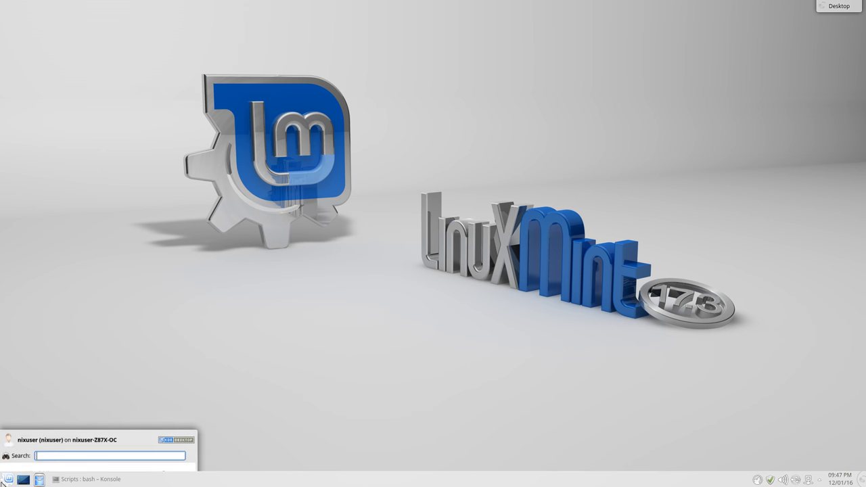
pyautogui.click(56, 454)
pyautogui.moveTo(47, 425); pyautogui.dragTo(323, 367)
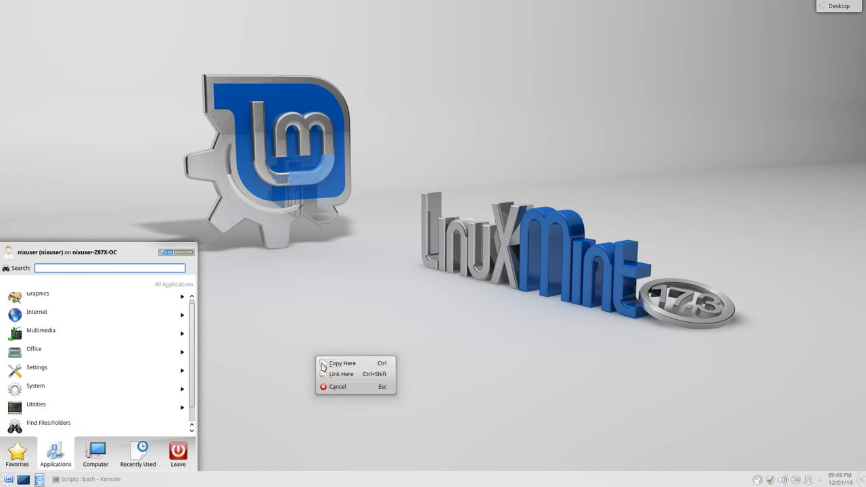
pyautogui.click(310, 333)
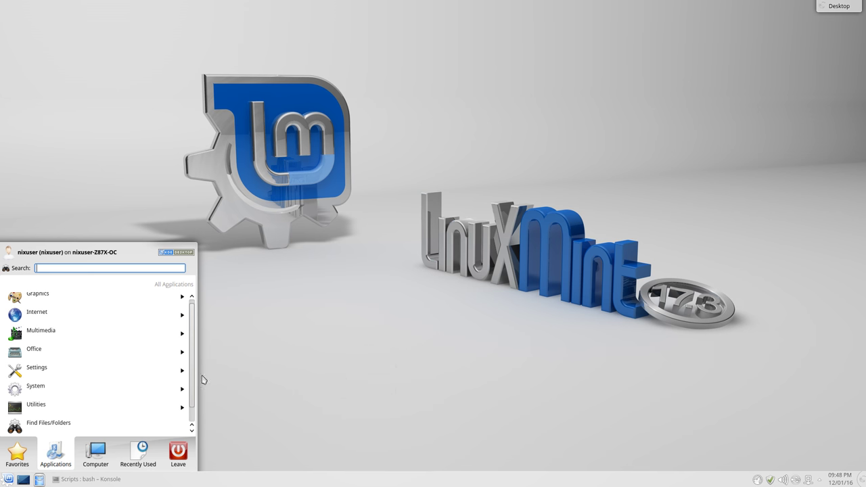
# Launch Domain Blocker from Settings with the administrator password, then bring the terminal back
pyautogui.click(29, 372)
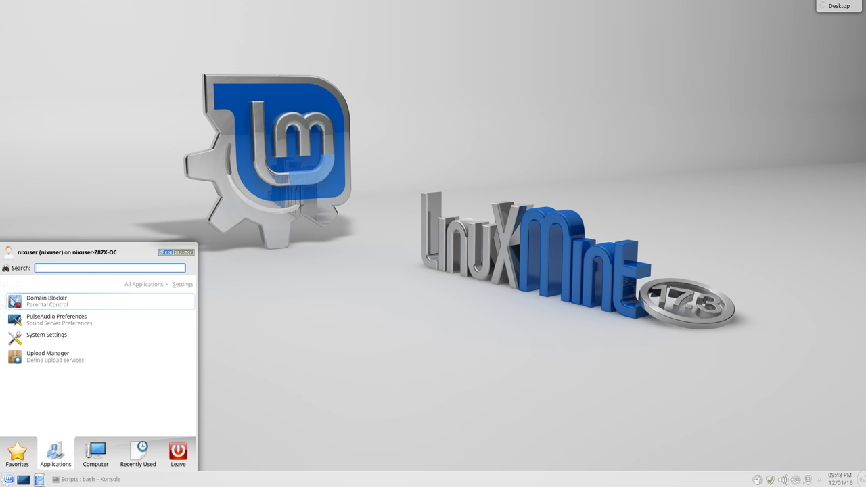
pyautogui.click(68, 302)
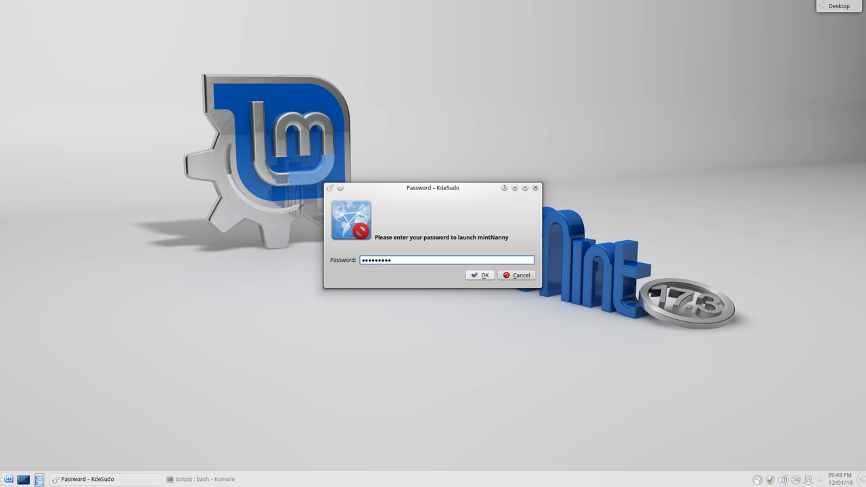
pyautogui.press('Return')
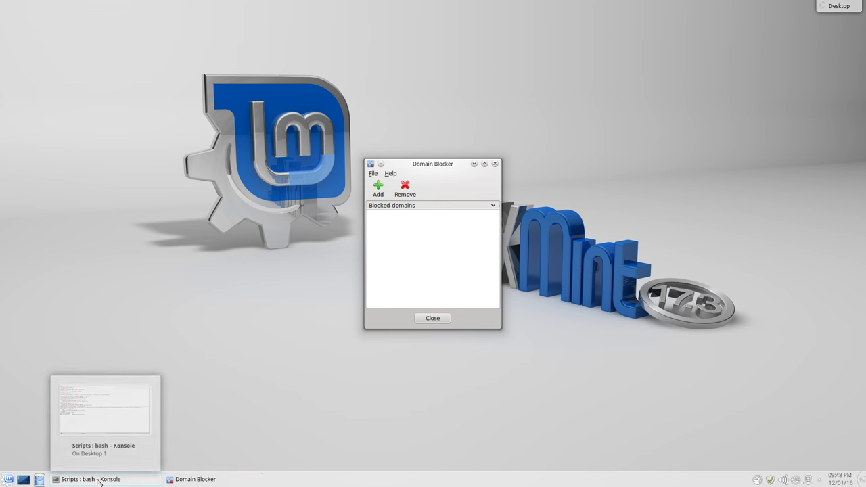
pyautogui.click(98, 481)
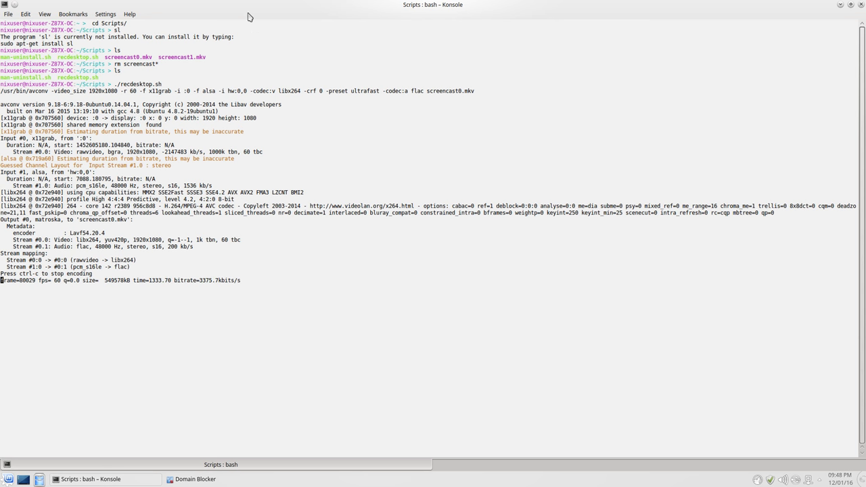
# Open a new Shell tab in Konsole from the File menu
pyautogui.click(8, 14)
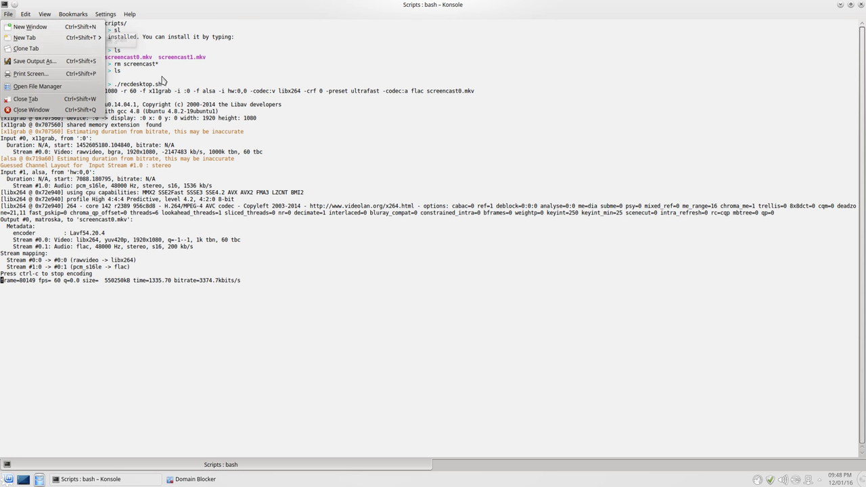
pyautogui.moveTo(34, 38)
pyautogui.click(121, 41)
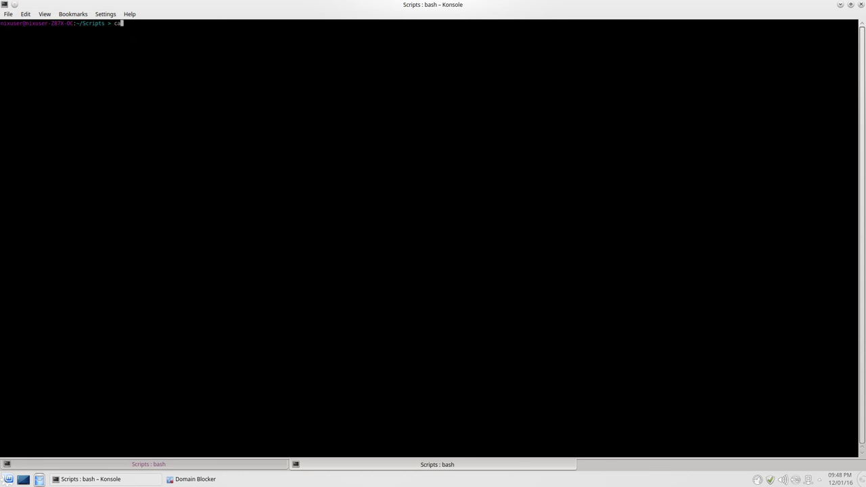
# Run cat /etc/hosts and briefly highlight the 127.0.0.1 address
pyautogui.write('cat /etc/hosts')
pyautogui.press('Return')
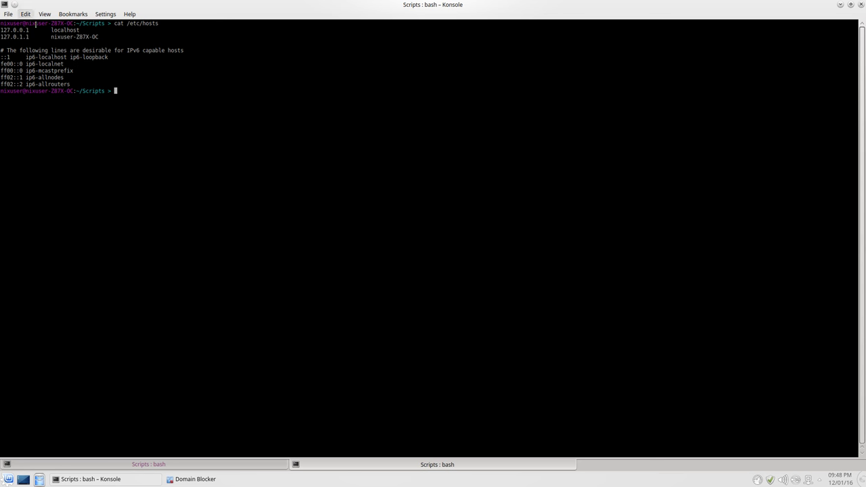
pyautogui.moveTo(33, 29); pyautogui.dragTo(0, 30)
pyautogui.click(102, 196)
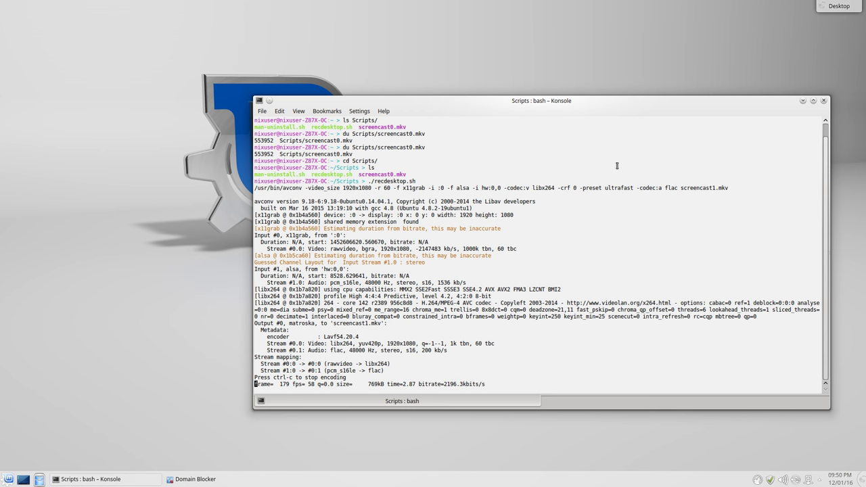
# Move Konsole up and left, minimize it to view Domain Blocker, then restore it
pyautogui.moveTo(719, 102); pyautogui.dragTo(562, 67)
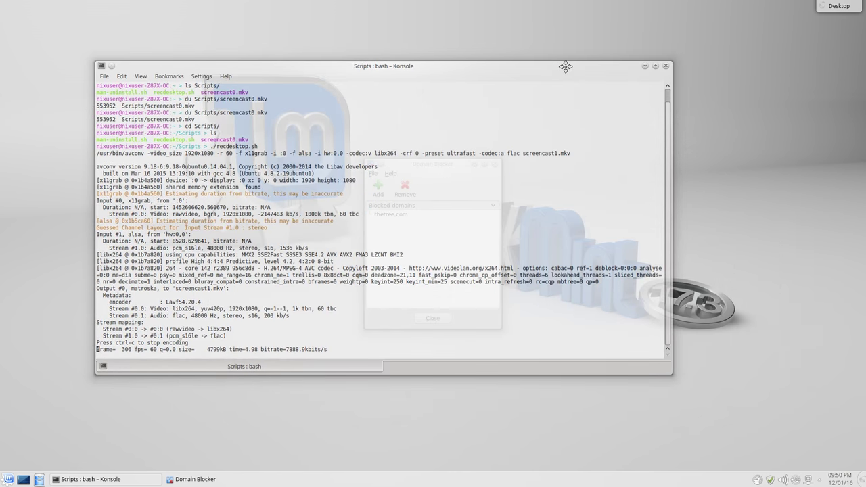
pyautogui.click(645, 67)
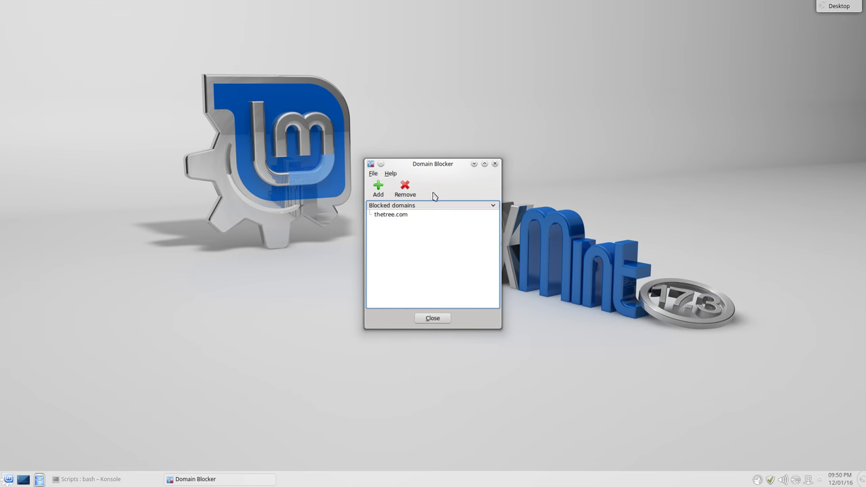
pyautogui.click(90, 480)
pyautogui.click(104, 76)
# In a fresh Shell tab, run cat /etc/hosts and highlight the blocked thetree.com line
pyautogui.moveTo(121, 99)
pyautogui.click(218, 102)
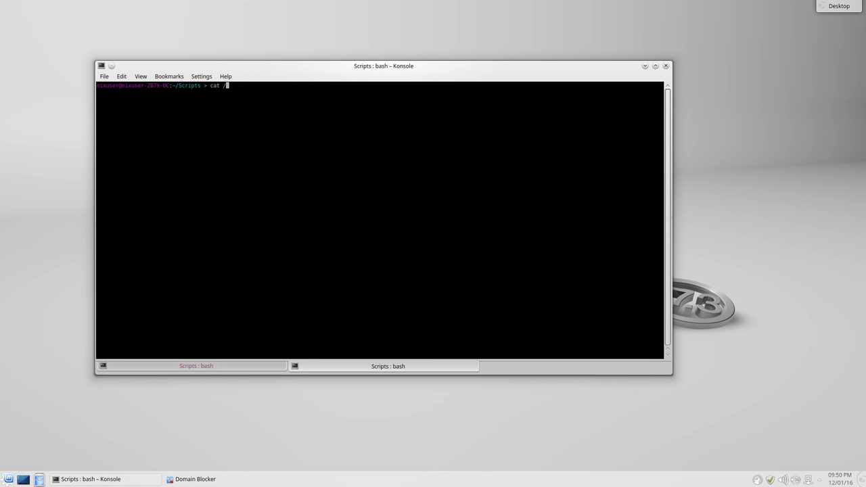
pyautogui.write('cat /etc/hosts')
pyautogui.press('Return')
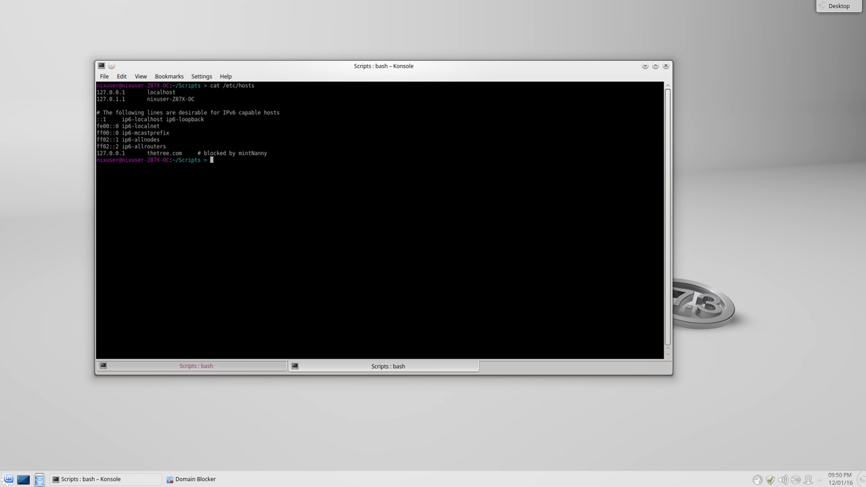
pyautogui.moveTo(285, 153); pyautogui.dragTo(65, 154)
pyautogui.click(219, 169)
# Place Domain Blocker upper right beside Konsole, re-highlight thetree.com, then run ifconfig
pyautogui.click(645, 65)
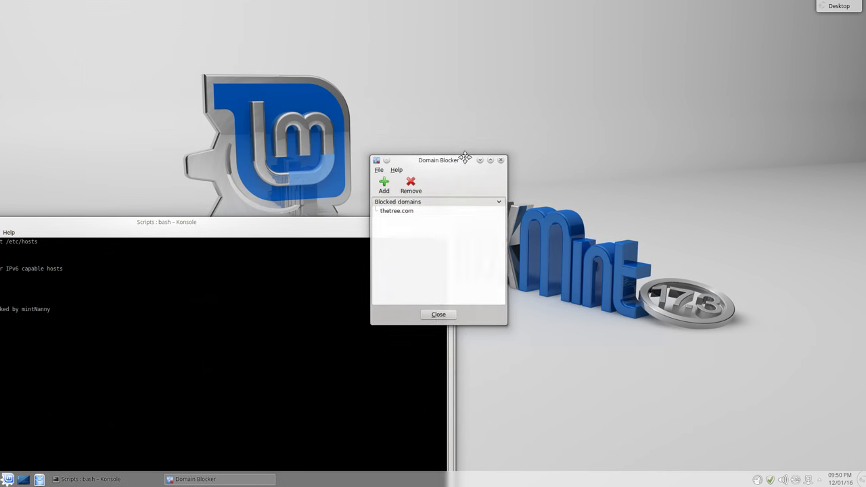
pyautogui.moveTo(470, 152); pyautogui.dragTo(643, 68)
pyautogui.moveTo(381, 228); pyautogui.dragTo(555, 106)
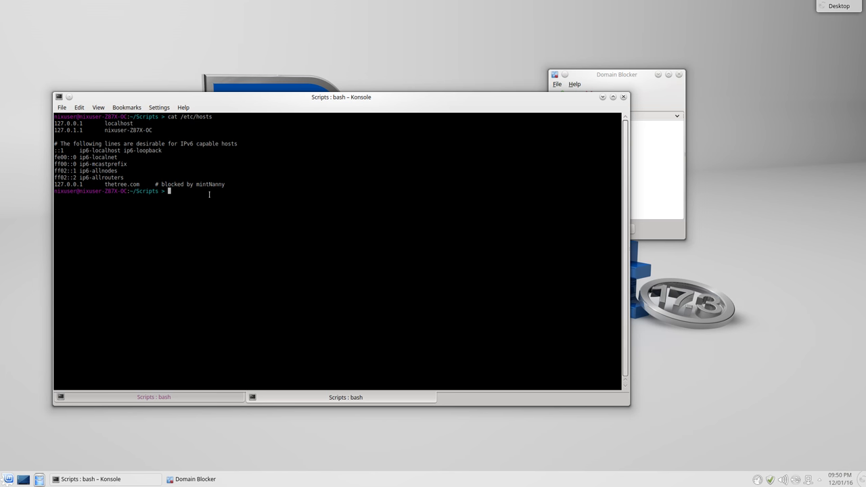
pyautogui.click(609, 74)
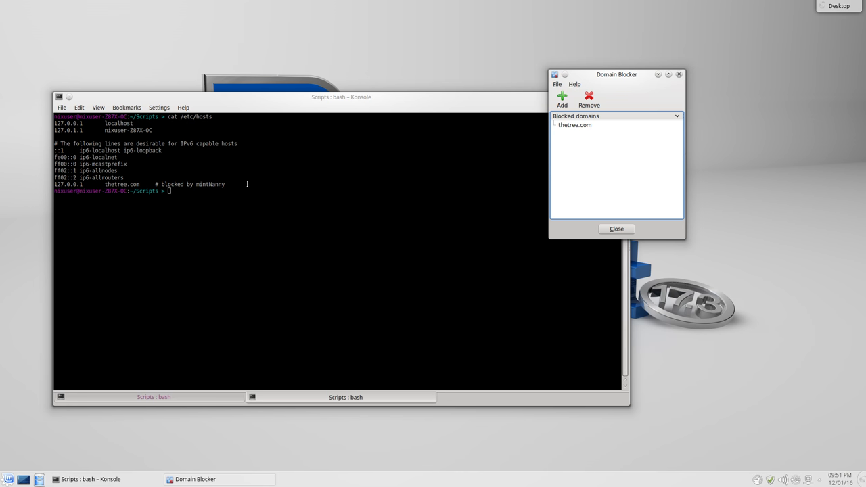
pyautogui.moveTo(247, 184); pyautogui.dragTo(49, 184)
pyautogui.click(162, 213)
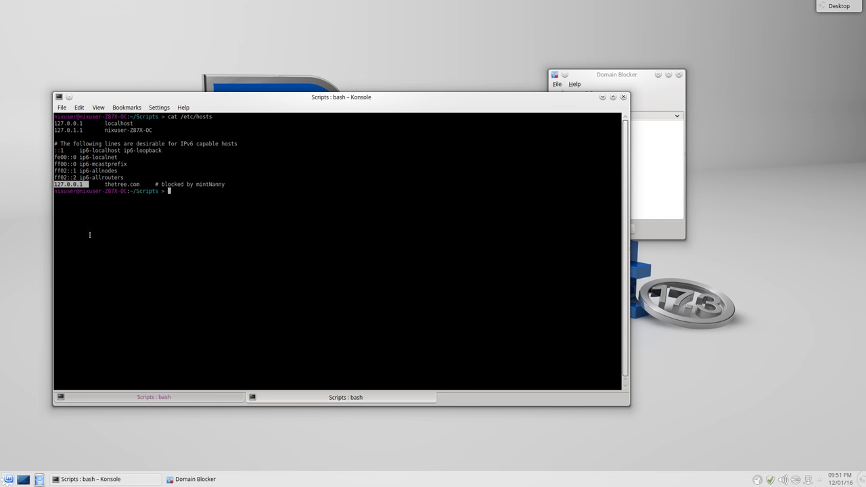
pyautogui.click(174, 231)
pyautogui.write('ifconfig')
pyautogui.press('Return')
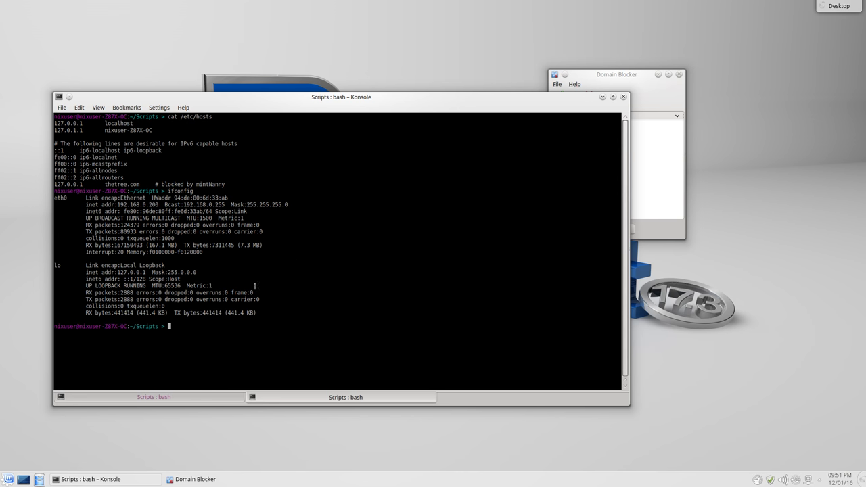
# Remove thetree.com from Domain Blocker's blocked domains and close the tool
pyautogui.moveTo(117, 272); pyautogui.dragTo(147, 273)
pyautogui.click(602, 97)
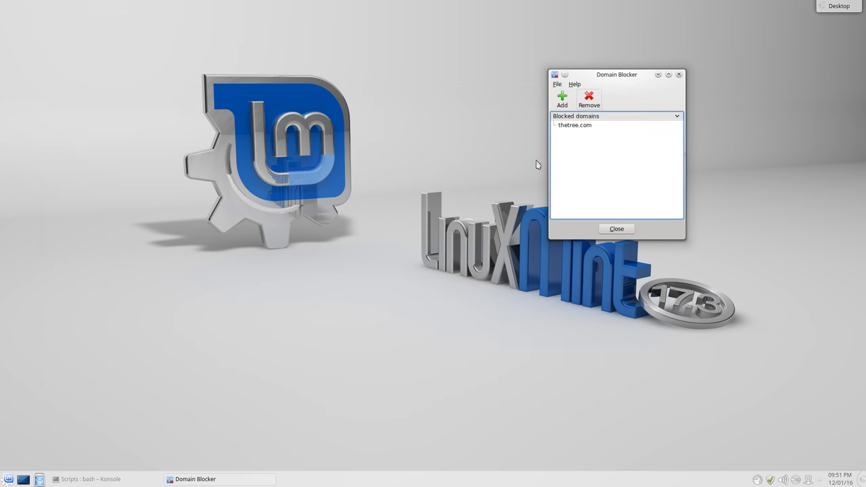
pyautogui.click(8, 479)
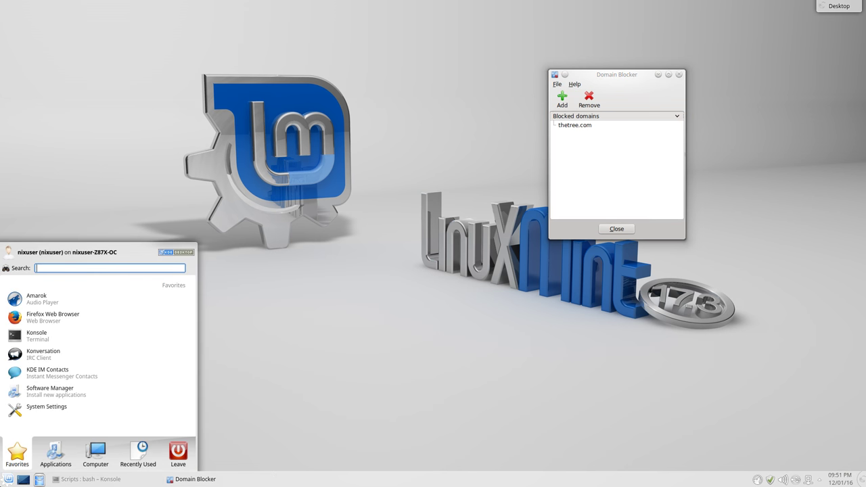
pyautogui.click(493, 274)
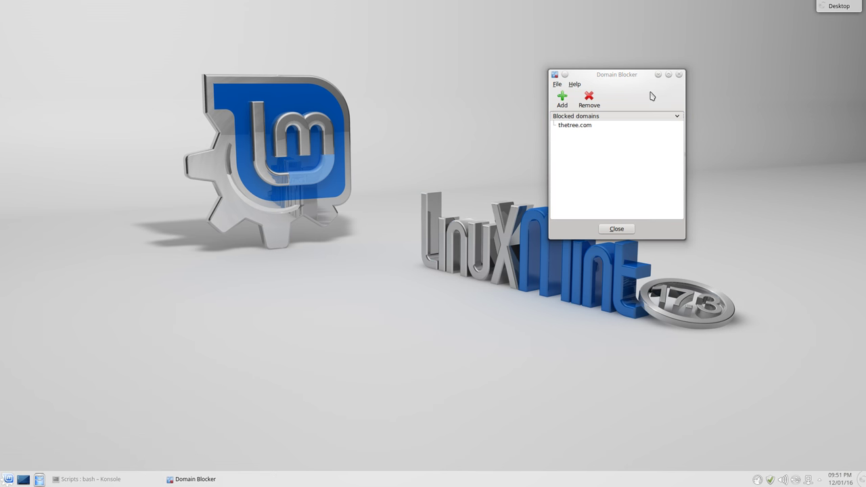
pyautogui.click(595, 119)
pyautogui.click(589, 99)
pyautogui.click(616, 229)
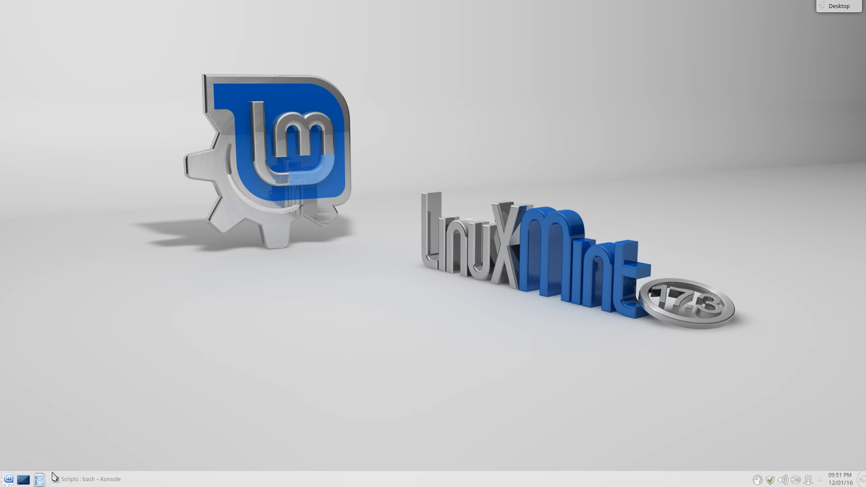
# Rerun cat /etc/hosts in Konsole to confirm the entry is gone, then minimize it
pyautogui.click(86, 479)
pyautogui.write('cat /etc/hosts')
pyautogui.press('Return')
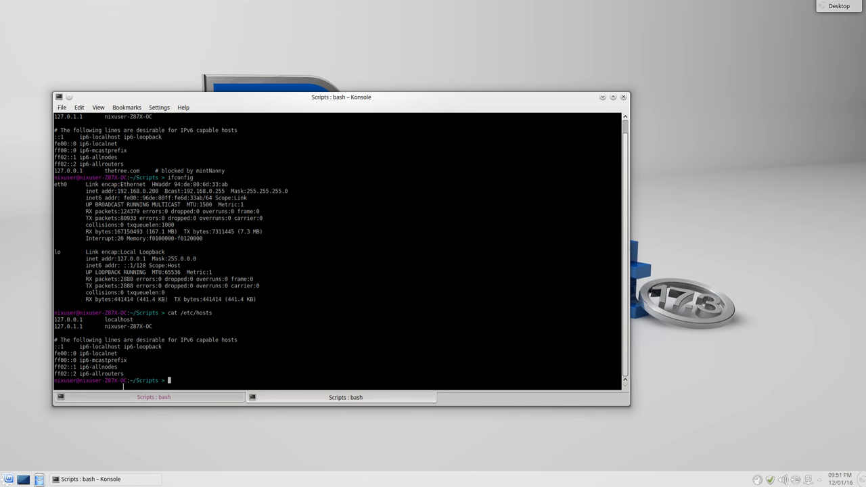
pyautogui.click(602, 97)
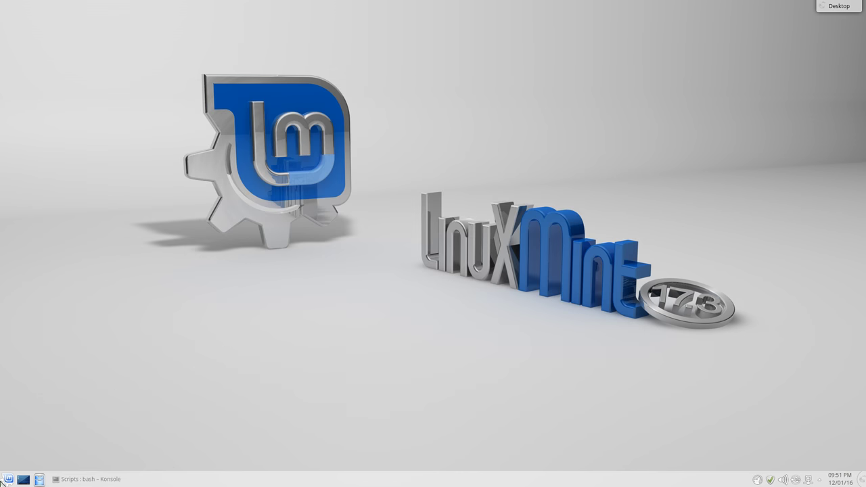
pyautogui.click(8, 480)
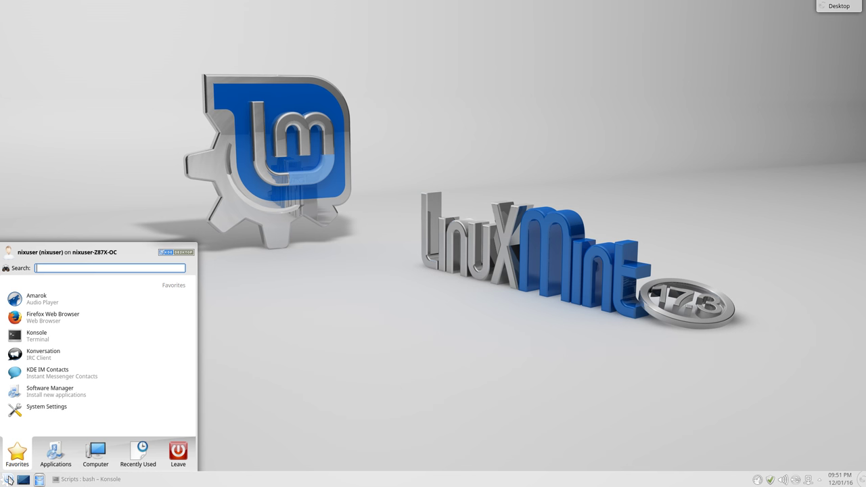
pyautogui.click(55, 453)
pyautogui.moveTo(64, 426); pyautogui.dragTo(54, 355)
pyautogui.click(56, 356)
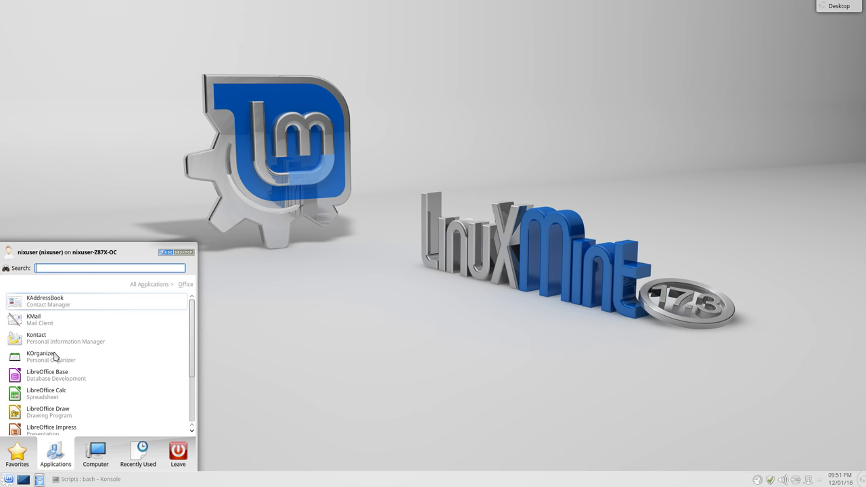
pyautogui.click(142, 284)
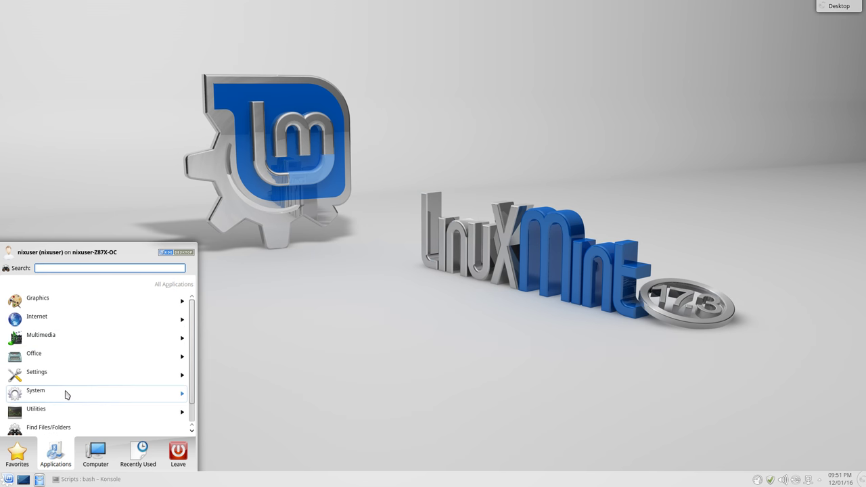
pyautogui.click(78, 393)
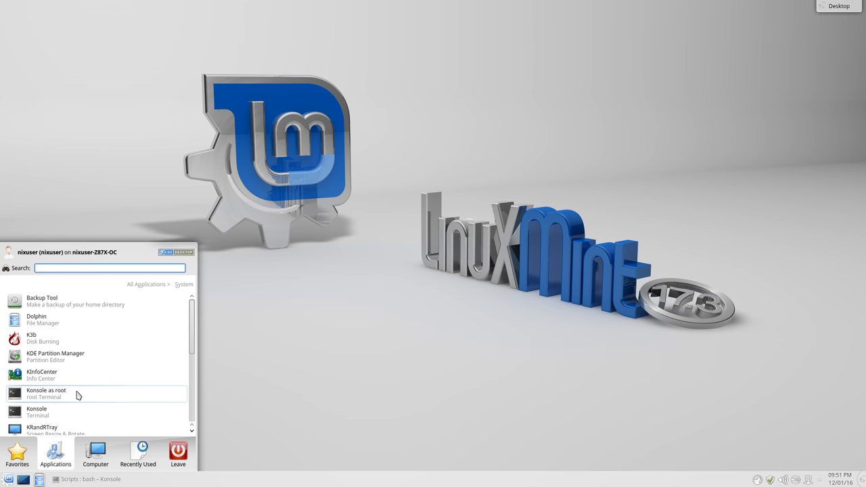
pyautogui.click(78, 306)
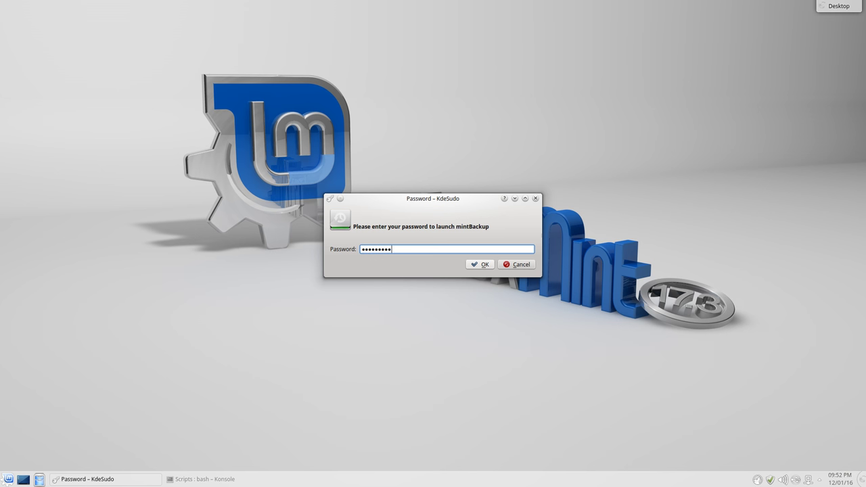
pyautogui.press('BackSpace')
pyautogui.press('BackSpace')
pyautogui.press('BackSpace')
pyautogui.press('BackSpace')
pyautogui.press('BackSpace')
pyautogui.press('BackSpace')
pyautogui.press('BackSpace')
pyautogui.press('BackSpace')
pyautogui.press('BackSpace')
pyautogui.press('Return')
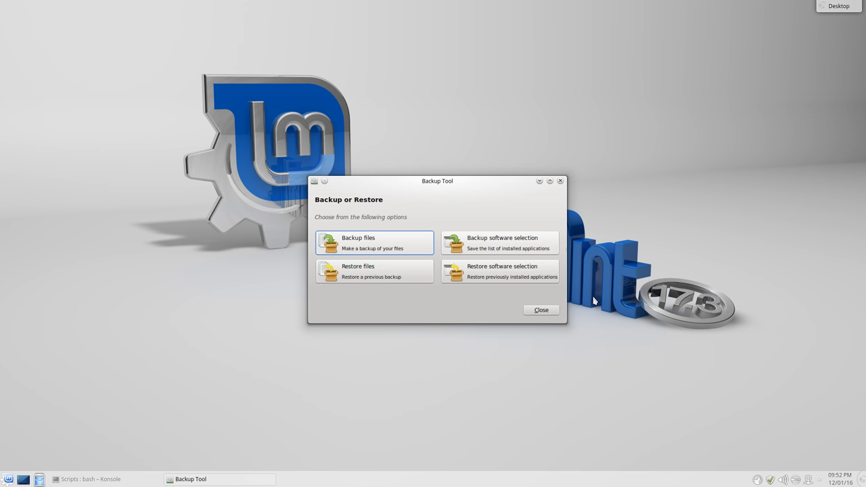
pyautogui.click(542, 310)
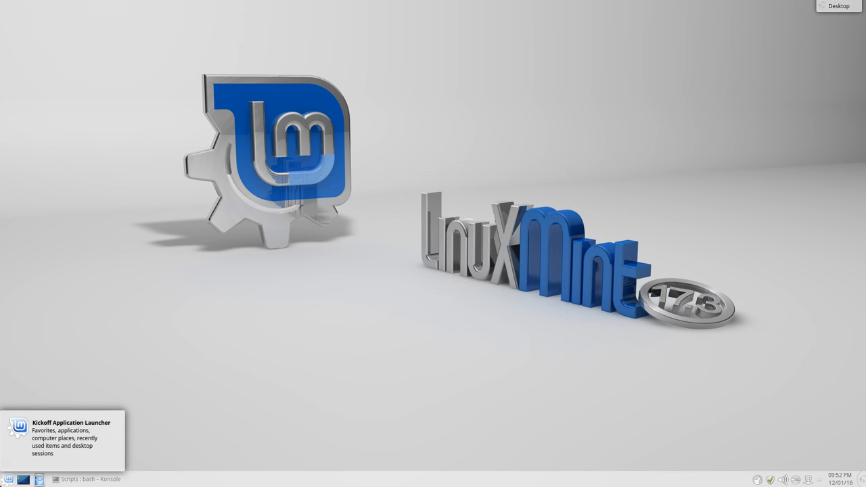
# Launch KDE Partition Manager from System with the administrator password and maximize it
pyautogui.click(8, 479)
pyautogui.click(56, 463)
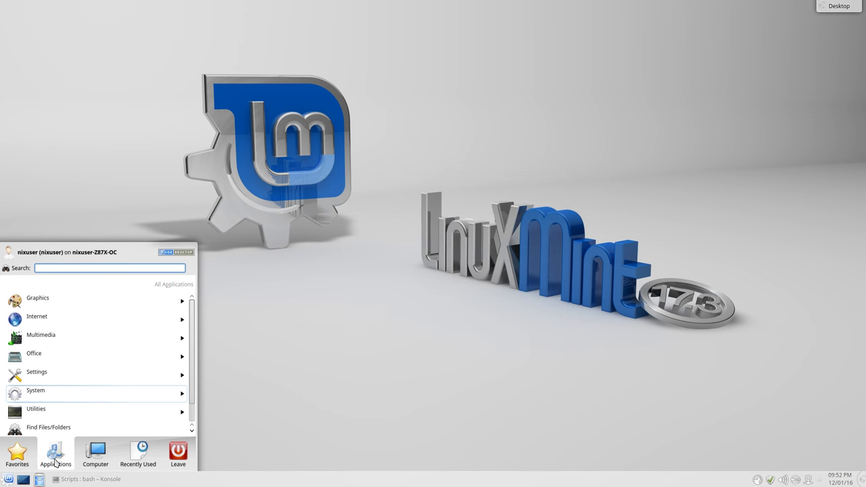
pyautogui.click(54, 391)
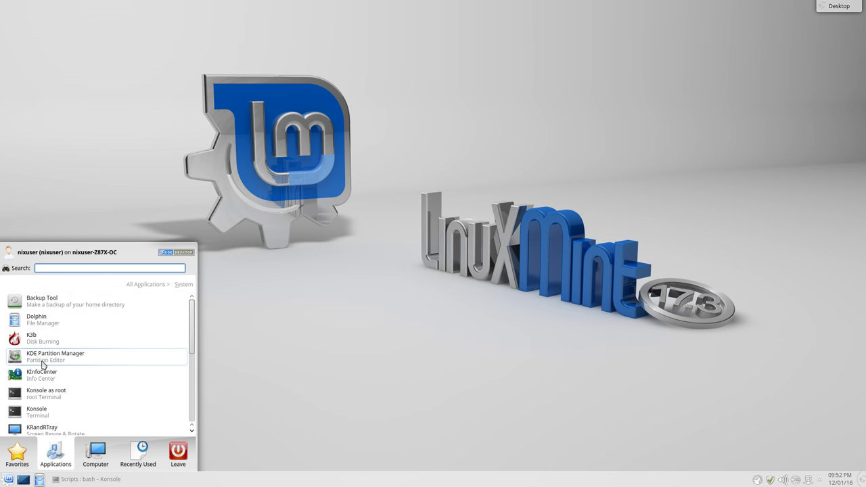
pyautogui.click(42, 365)
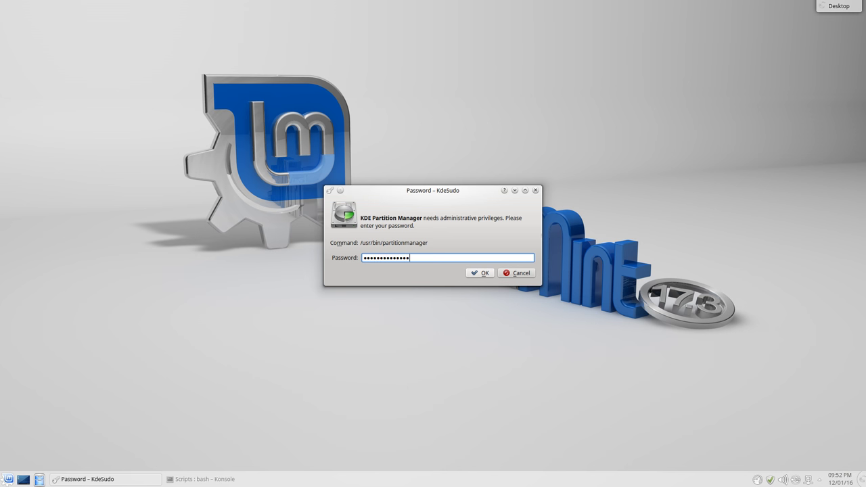
pyautogui.press('Return')
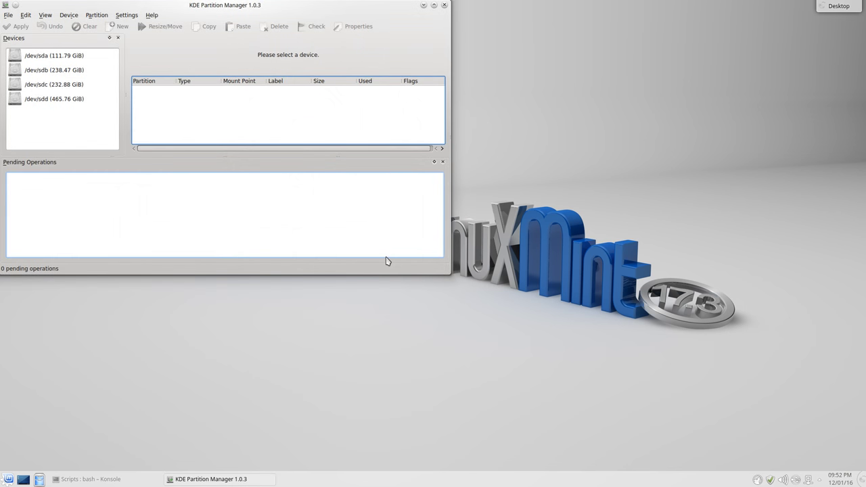
pyautogui.click(434, 5)
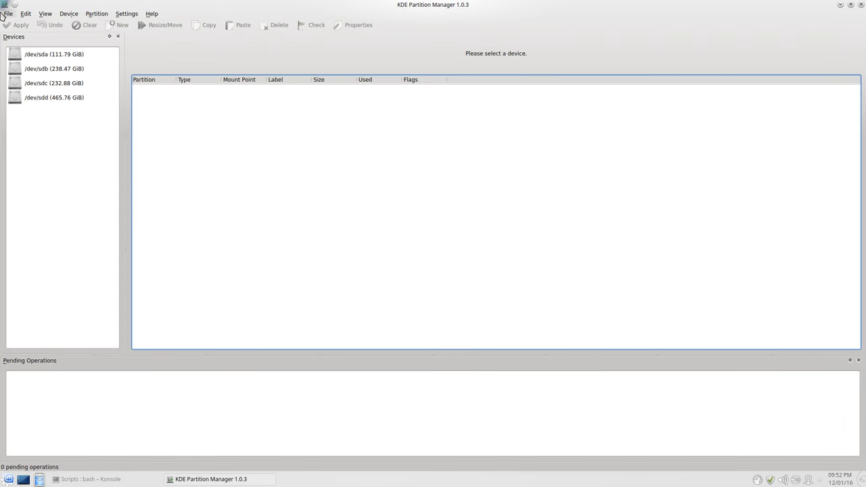
# Select /dev/sdd to show its fat32, ext4 and linuxswap partitions
pyautogui.click(42, 15)
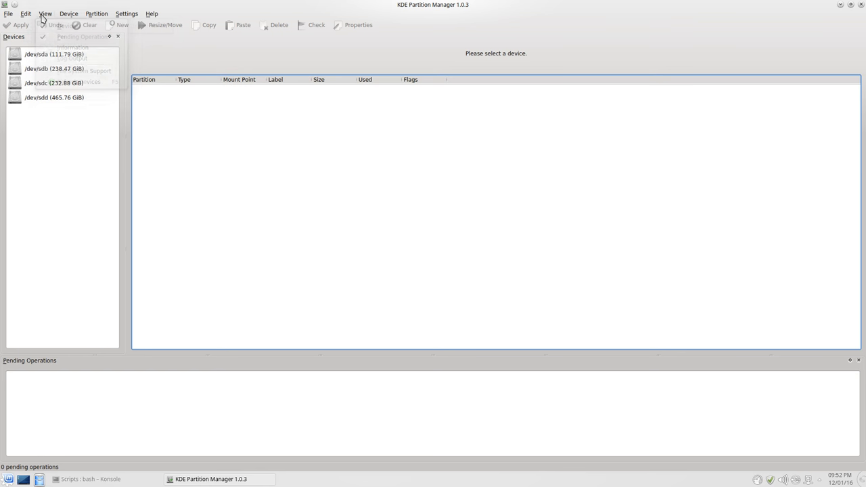
pyautogui.click(37, 155)
pyautogui.click(54, 103)
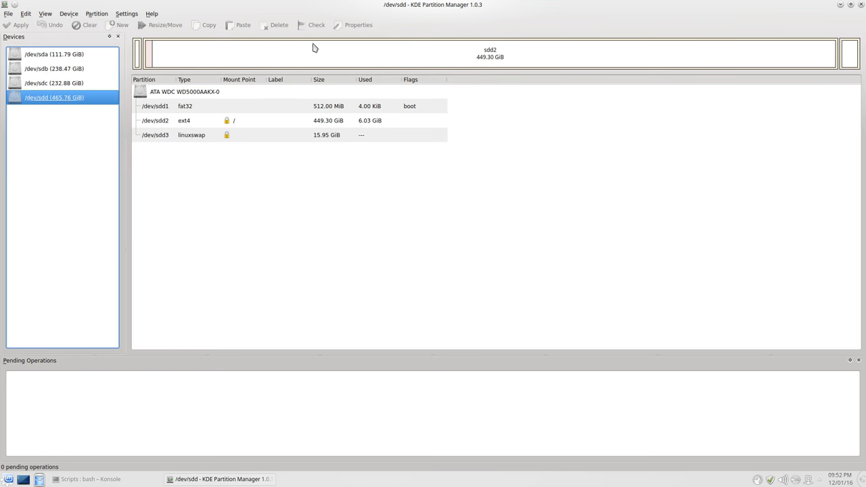
pyautogui.click(42, 15)
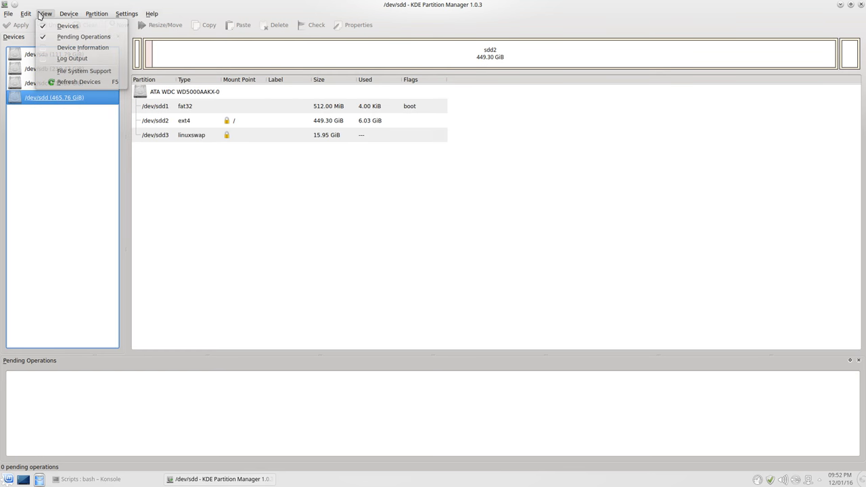
pyautogui.click(42, 14)
# Open Help > About KDE and highlight the platform version 4.14.2
pyautogui.click(152, 14)
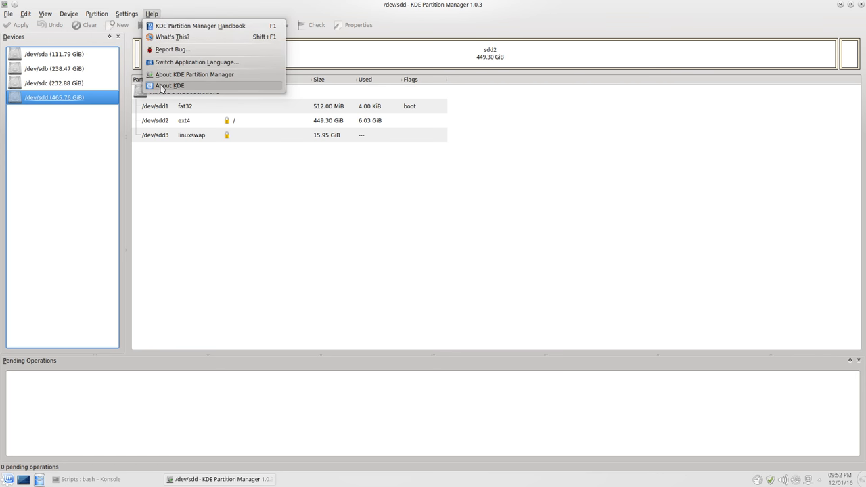
pyautogui.click(162, 85)
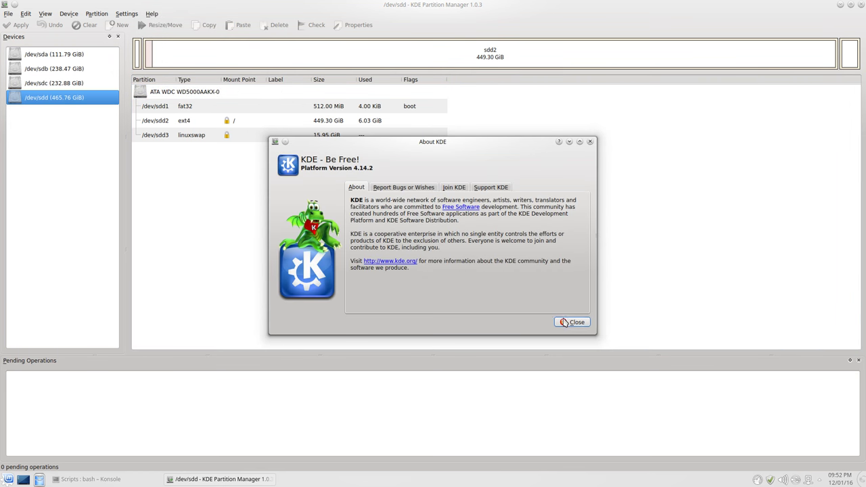
pyautogui.click(564, 322)
pyautogui.click(151, 13)
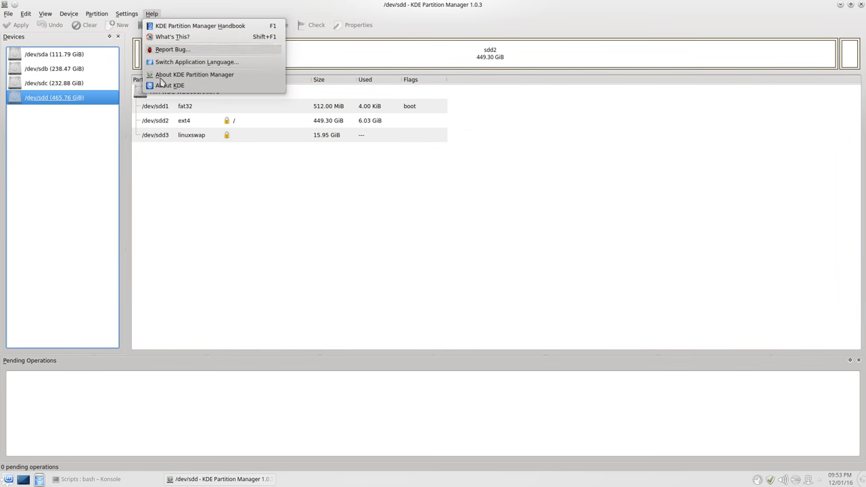
pyautogui.click(166, 86)
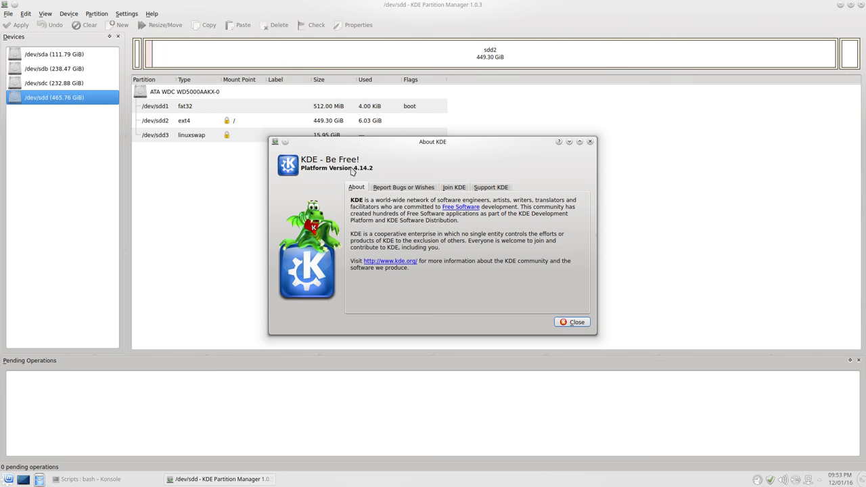
pyautogui.moveTo(351, 172); pyautogui.dragTo(377, 171)
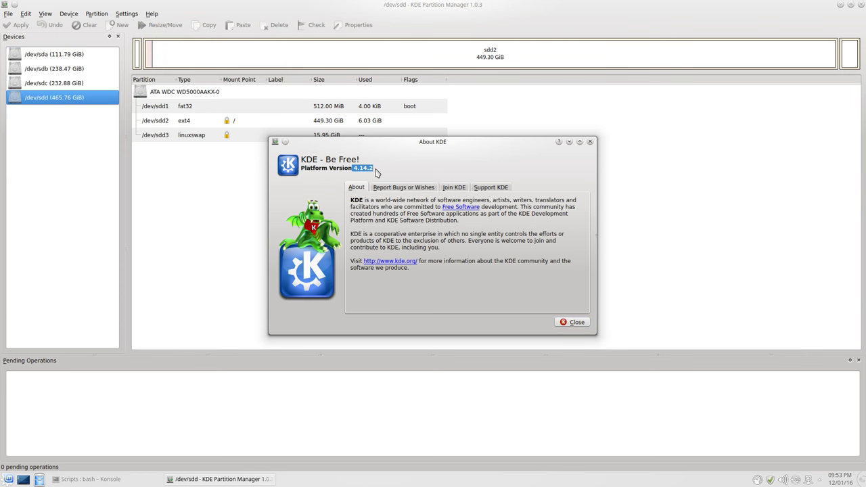
pyautogui.click(586, 324)
# Dismiss the Help menu and close KDE Partition Manager
pyautogui.click(152, 14)
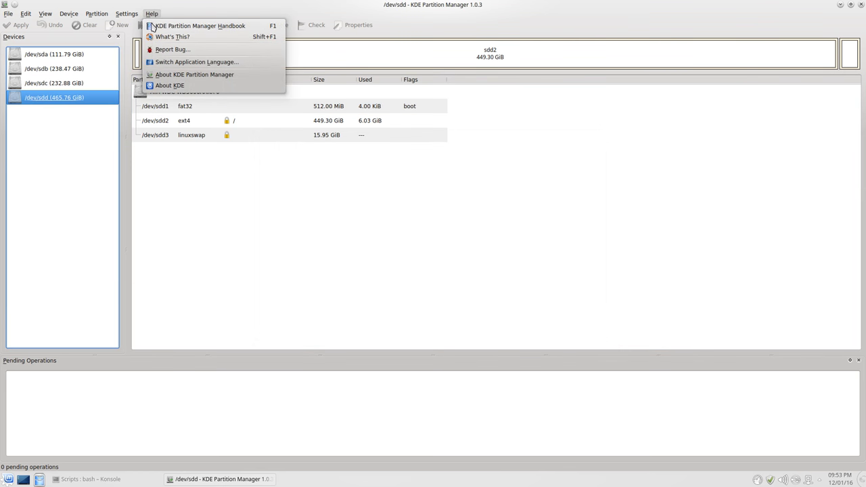
pyautogui.click(254, 181)
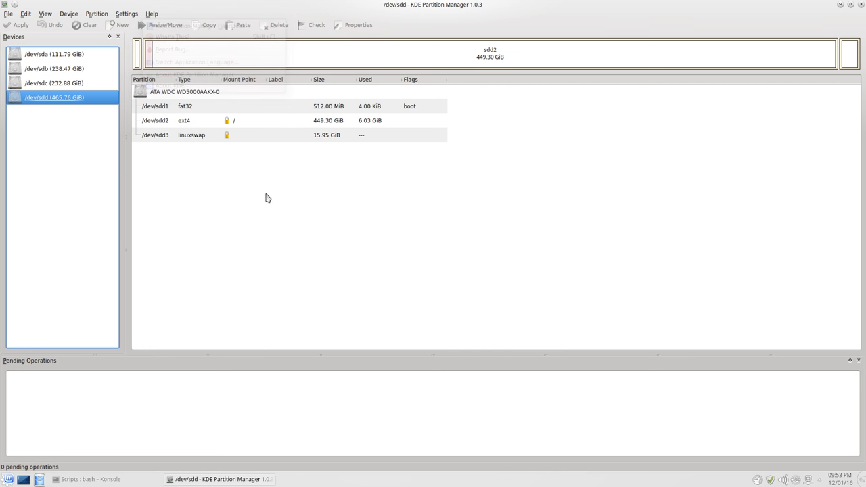
pyautogui.click(860, 5)
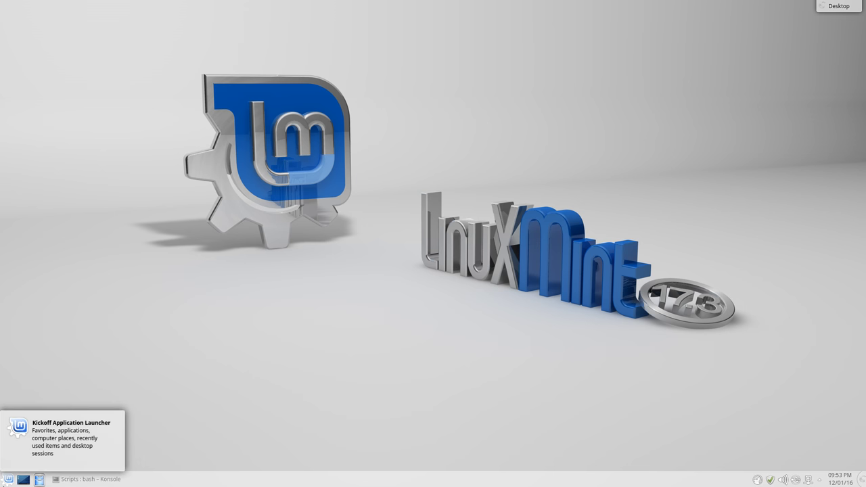
# Launch KInfoCenter from the System applications category
pyautogui.click(8, 479)
pyautogui.click(42, 463)
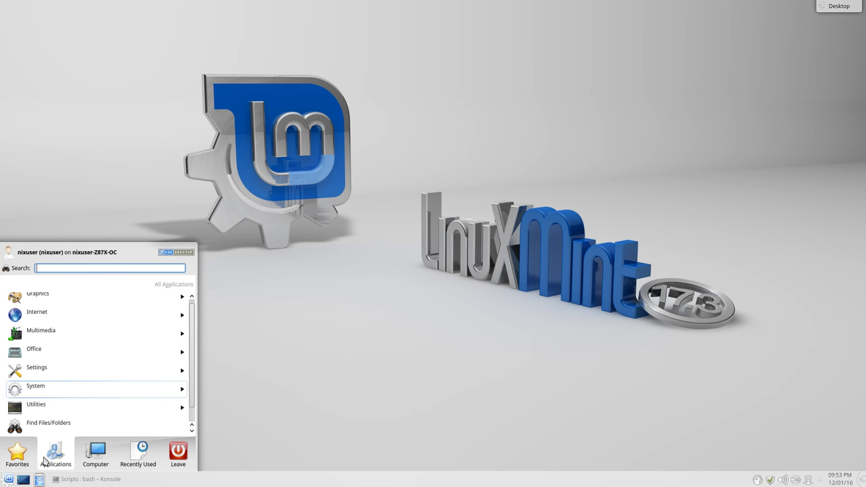
pyautogui.scroll(-1, 37, 397)
pyautogui.click(50, 371)
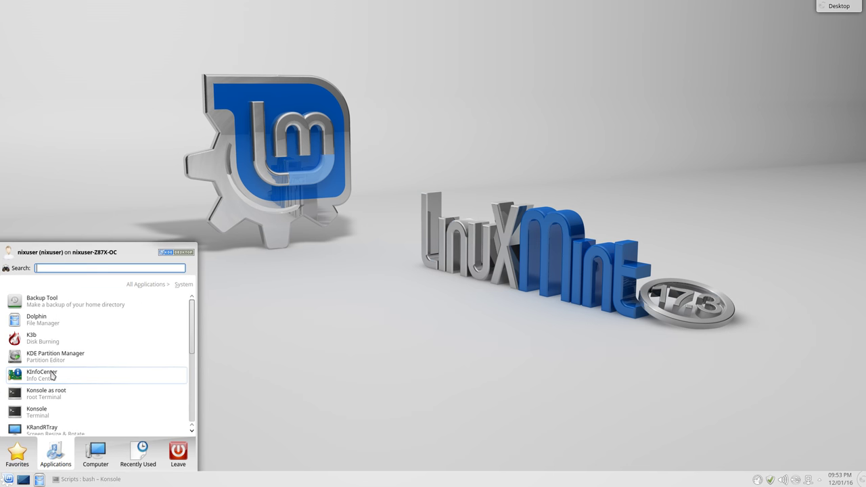
pyautogui.scroll(1, 95, 378)
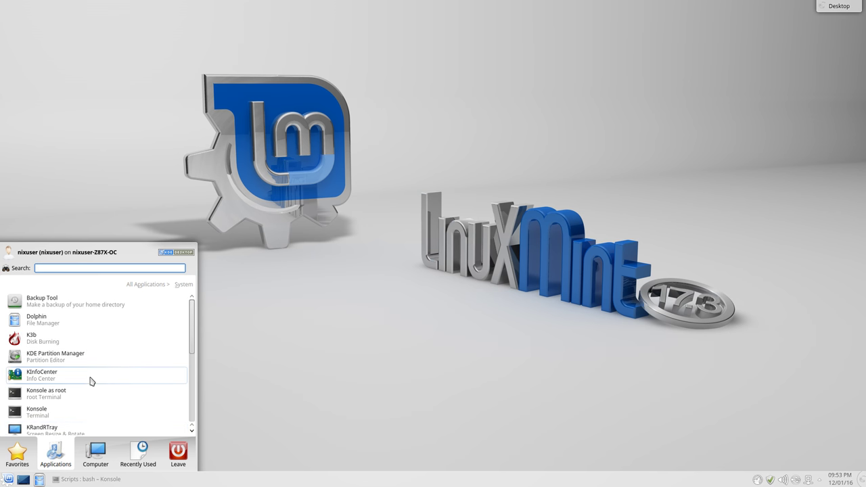
pyautogui.click(42, 375)
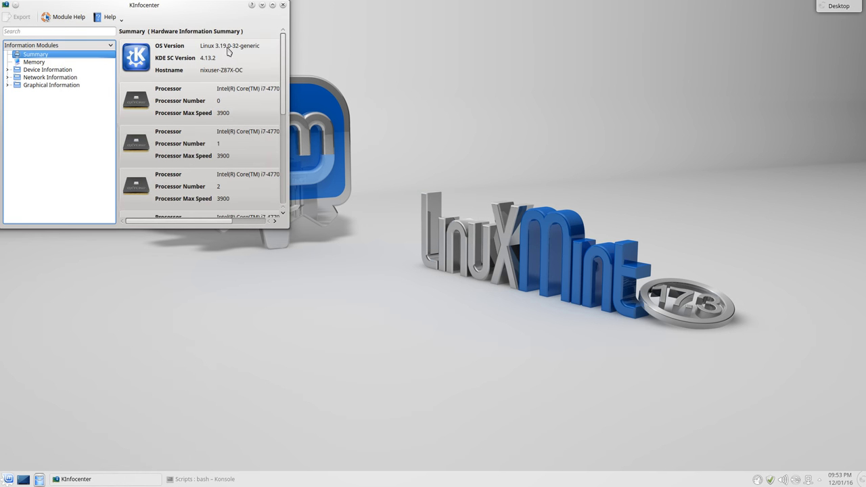
# Centre and enlarge the KInfoCenter window
pyautogui.moveTo(210, 12); pyautogui.dragTo(372, 132)
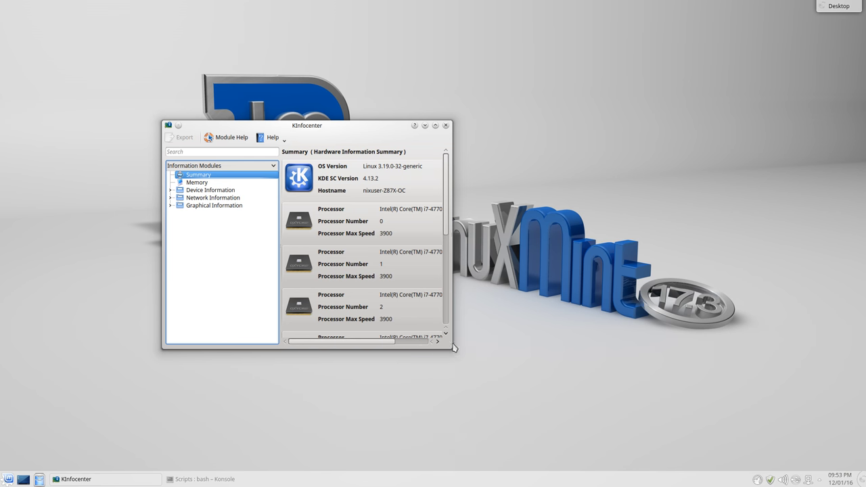
pyautogui.moveTo(448, 349); pyautogui.dragTo(692, 436)
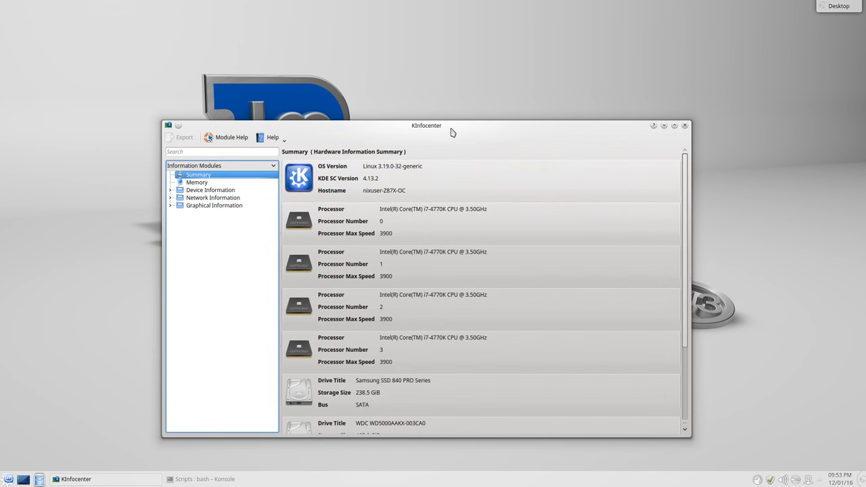
pyautogui.moveTo(452, 129); pyautogui.dragTo(457, 46)
pyautogui.moveTo(697, 357); pyautogui.dragTo(624, 464)
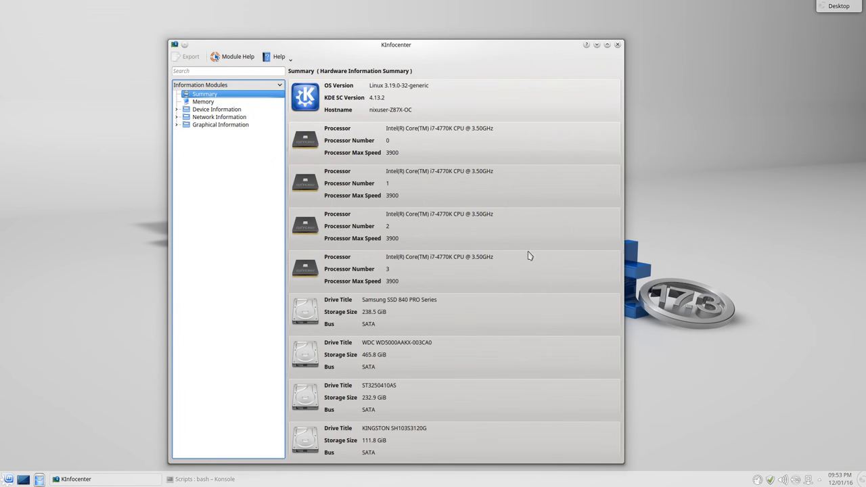
# Browse Memory and Samba Status, then expand Device Information and open the PCI list
pyautogui.click(208, 110)
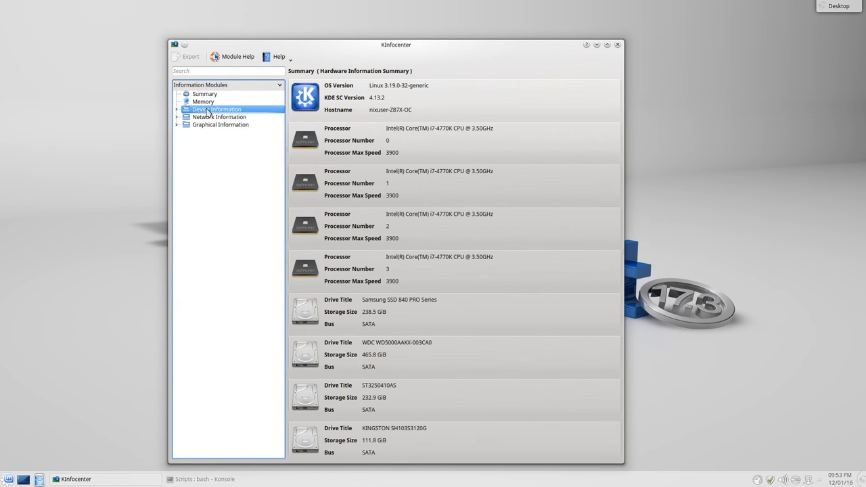
pyautogui.click(203, 102)
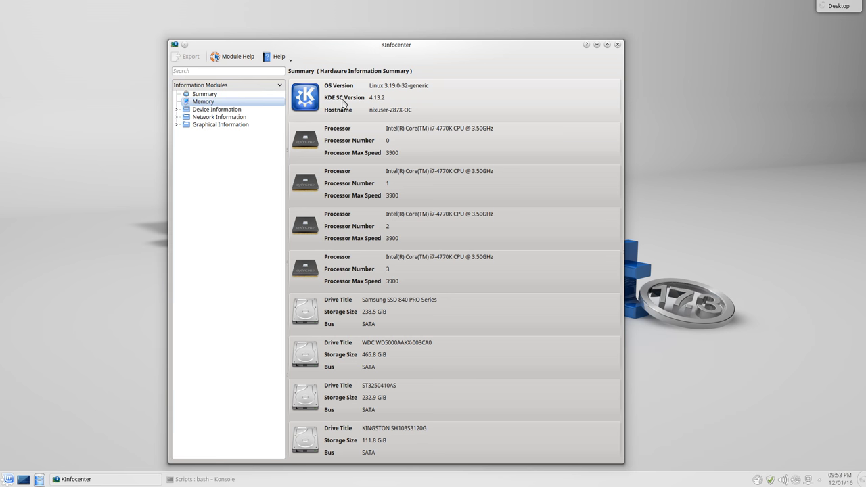
pyautogui.click(181, 118)
pyautogui.click(178, 118)
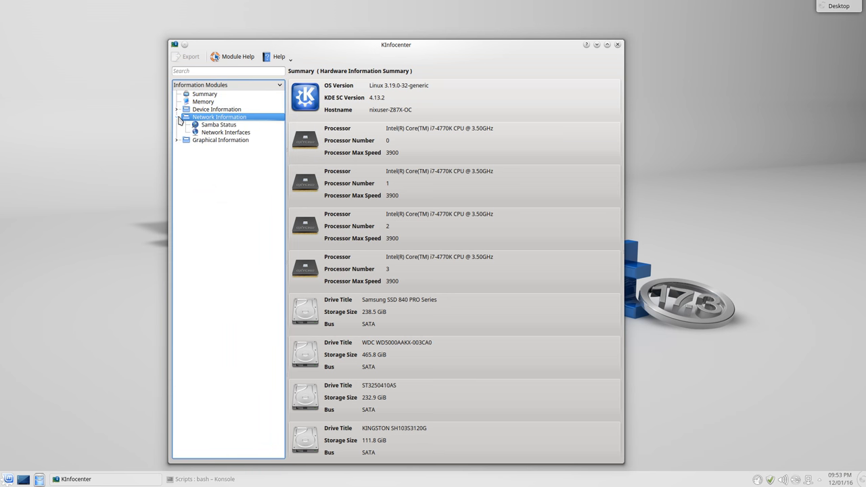
pyautogui.click(216, 125)
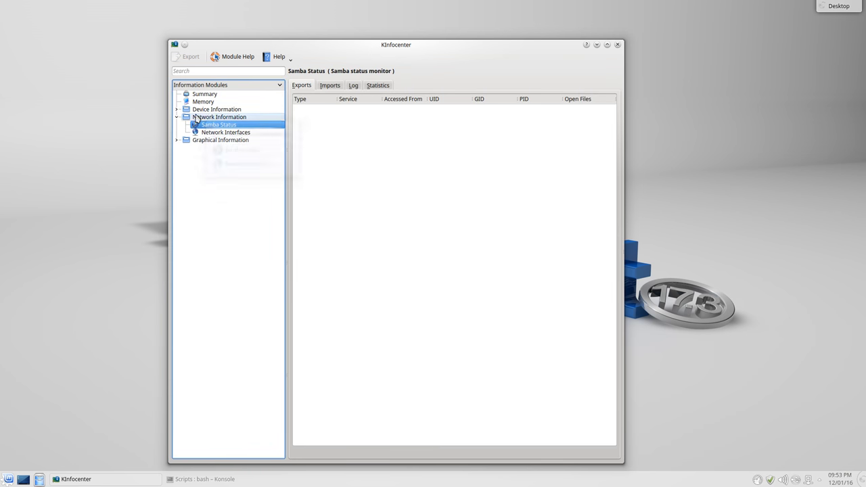
pyautogui.click(203, 102)
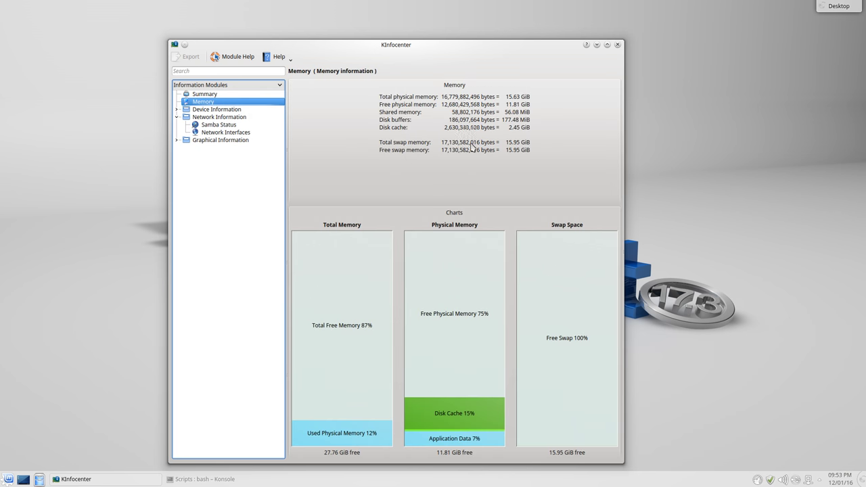
pyautogui.click(513, 216)
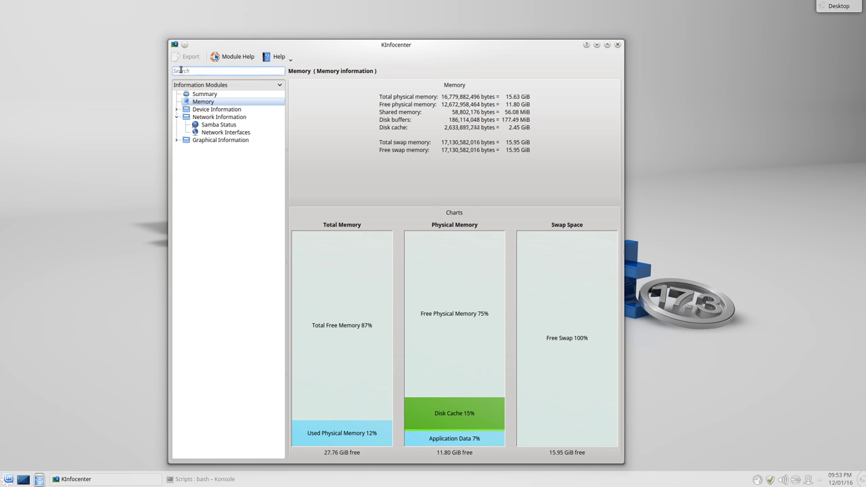
pyautogui.moveTo(201, 111)
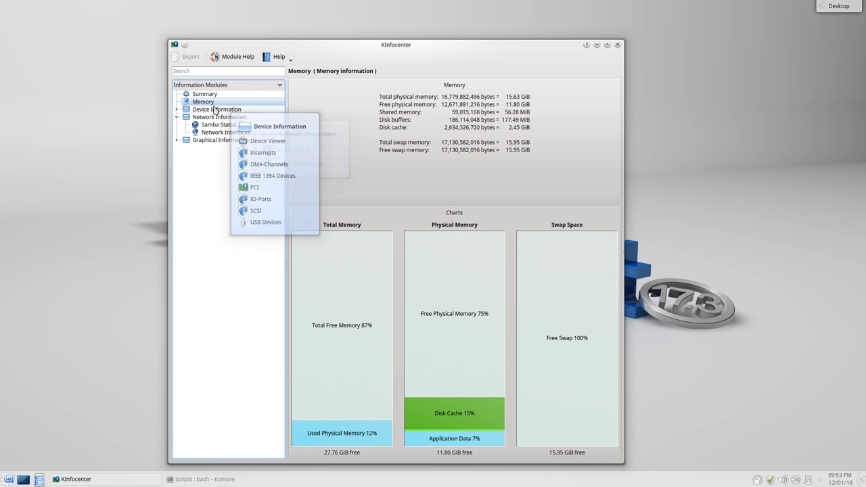
pyautogui.click(176, 109)
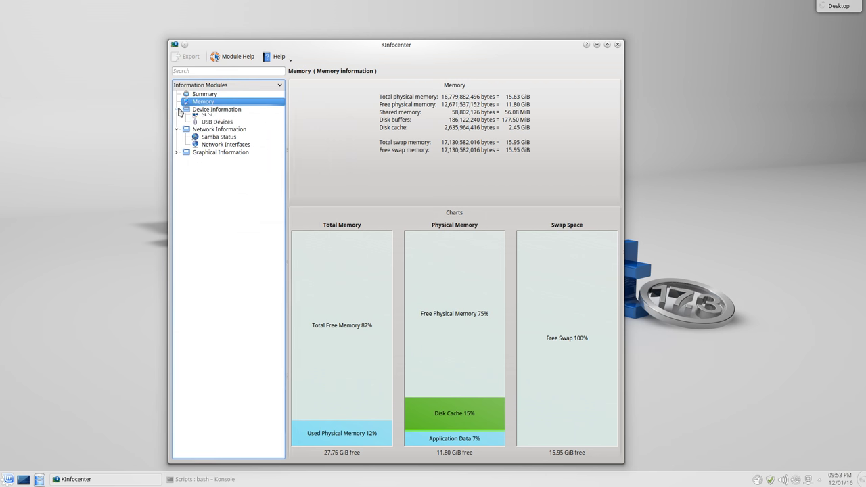
pyautogui.click(211, 150)
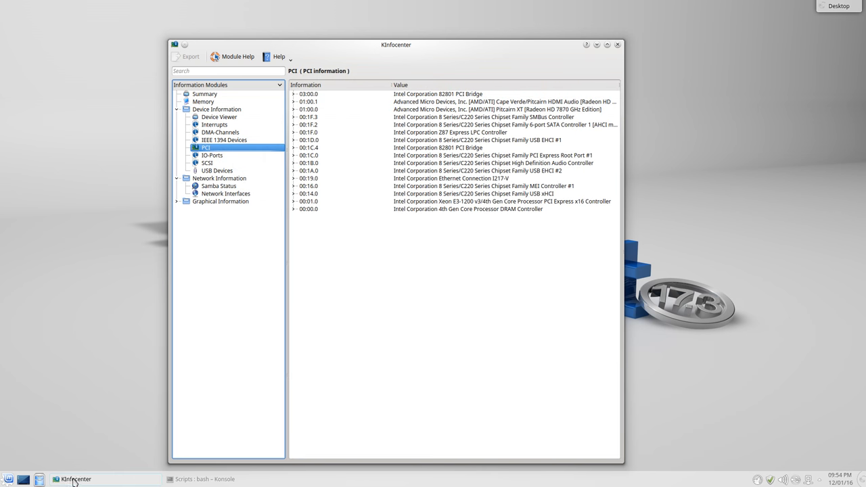
# Tile KInfoCenter on the left half and Konsole on the right half
pyautogui.click(217, 479)
pyautogui.moveTo(304, 98); pyautogui.dragTo(569, 184)
pyautogui.moveTo(429, 43); pyautogui.dragTo(1, 110)
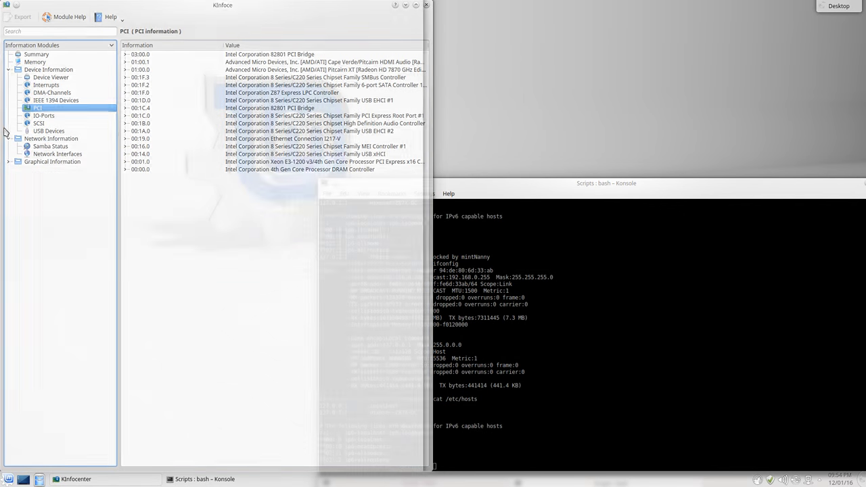
pyautogui.click(553, 184)
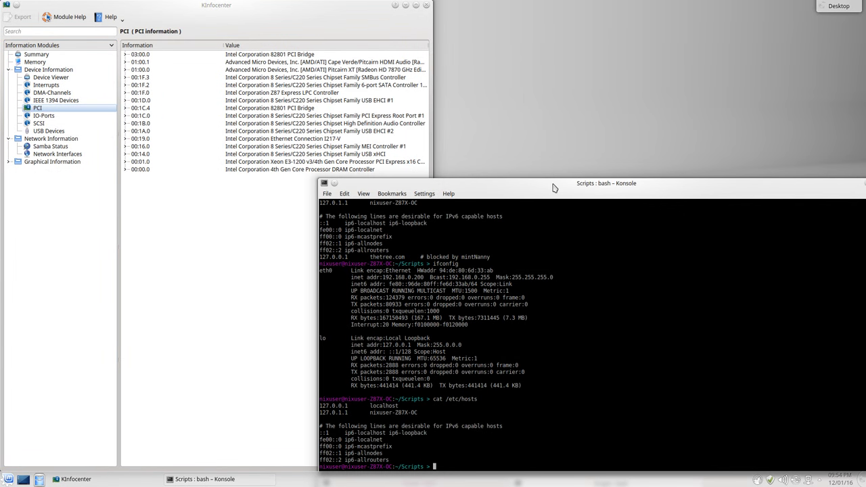
pyautogui.moveTo(553, 184); pyautogui.dragTo(865, 284)
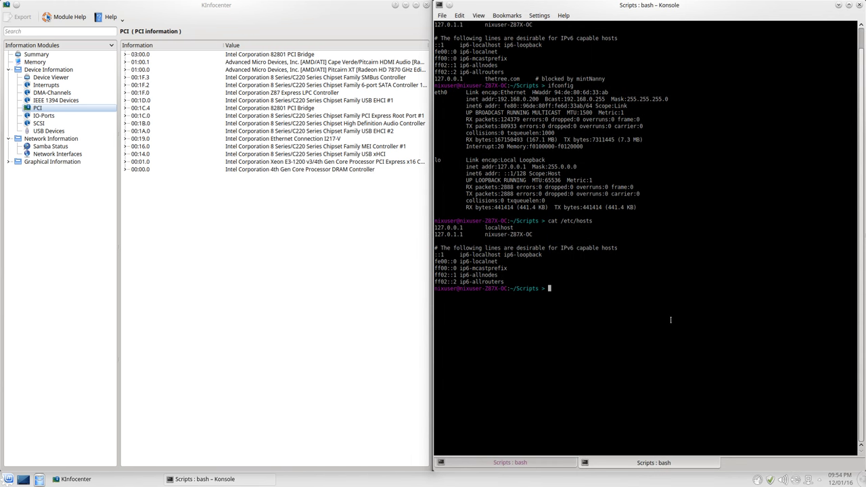
# Run lspci in Konsole and select the graphics card address 01:00.0
pyautogui.write('i')
pyautogui.press('Return')
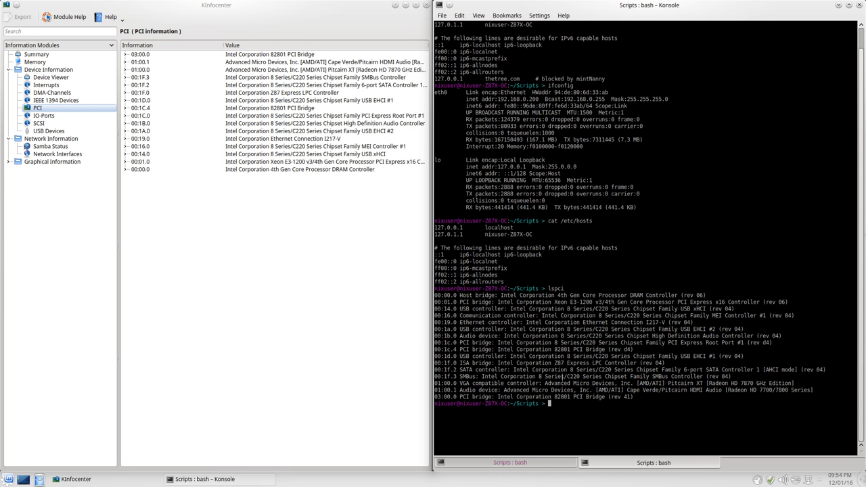
pyautogui.doubleClick(452, 383)
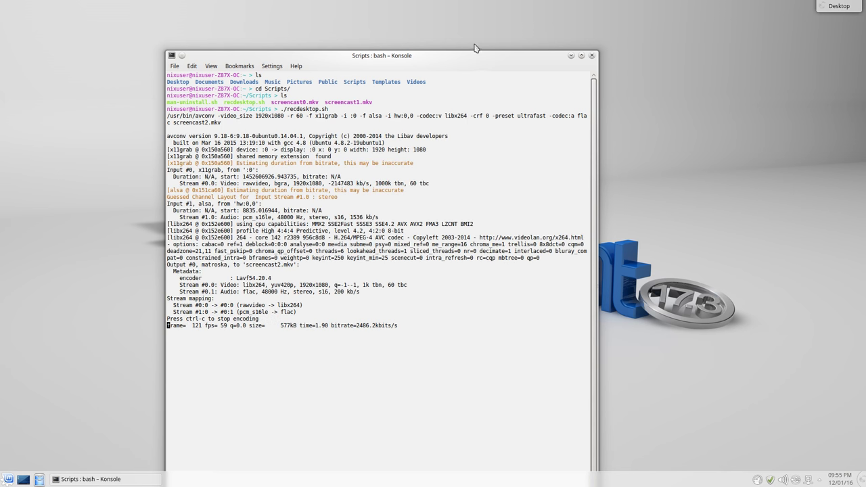
# Minimize the recording terminal and open the System category in the launcher
pyautogui.click(571, 55)
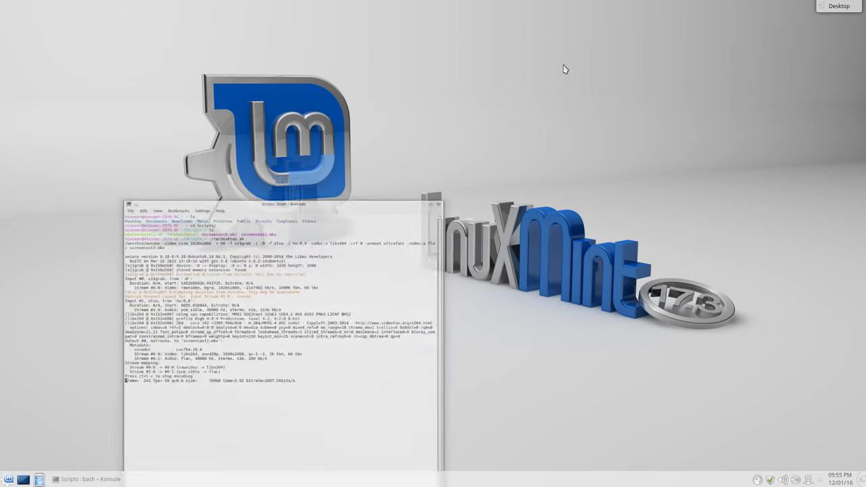
pyautogui.click(9, 481)
pyautogui.click(53, 459)
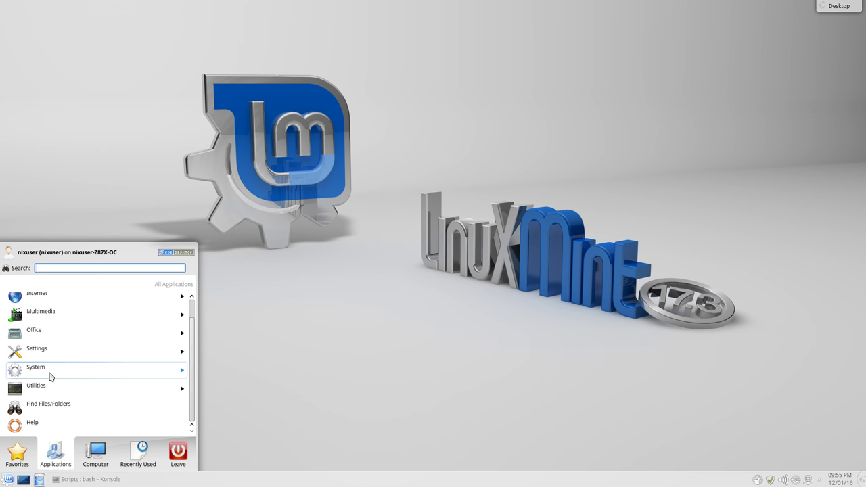
pyautogui.click(57, 370)
pyautogui.scroll(1, 62, 381)
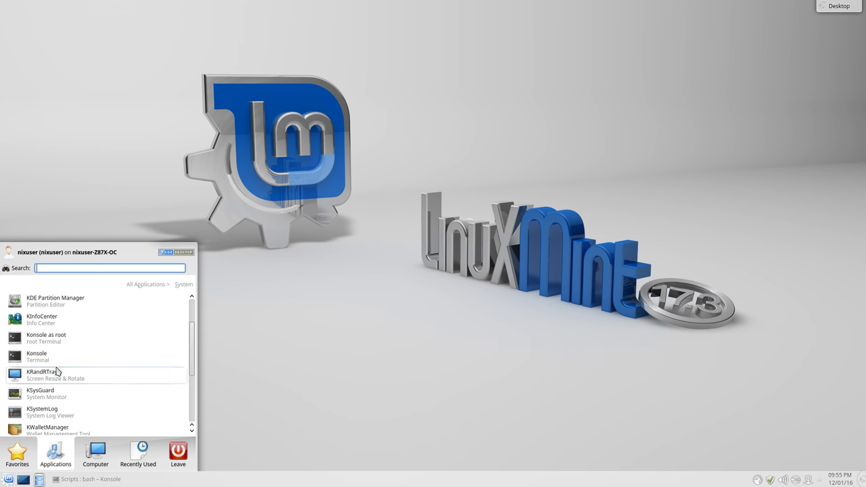
# Launch KInfoCenter to its Hardware Information Summary, close it, and reopen the launcher
pyautogui.click(58, 323)
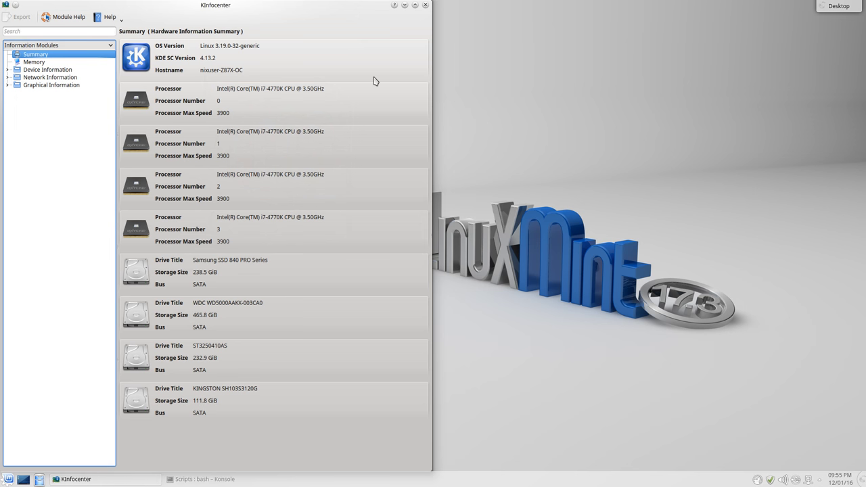
pyautogui.click(425, 4)
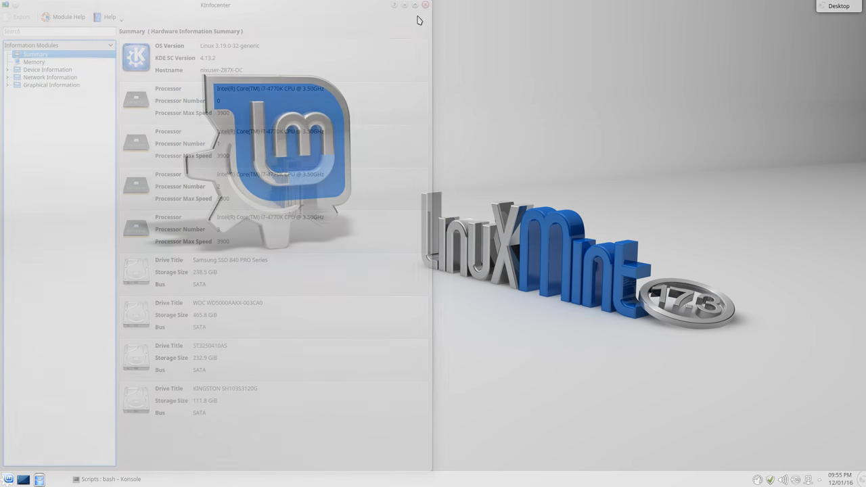
pyautogui.click(8, 479)
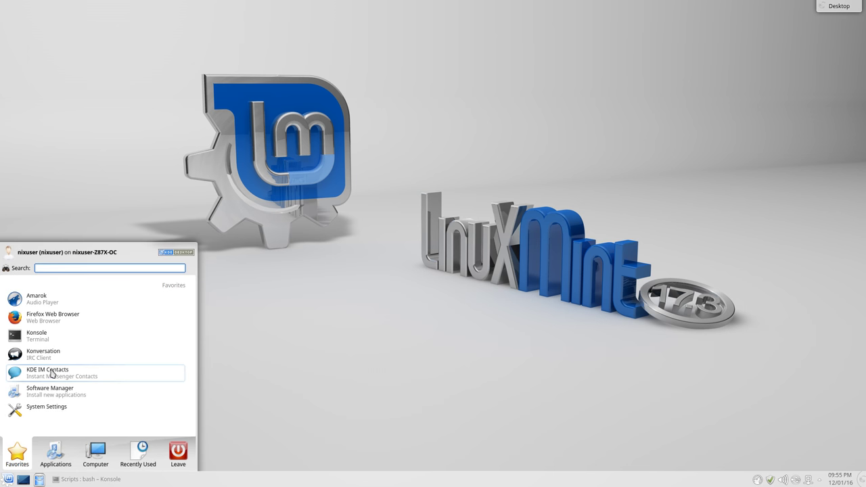
pyautogui.click(58, 464)
pyautogui.click(50, 373)
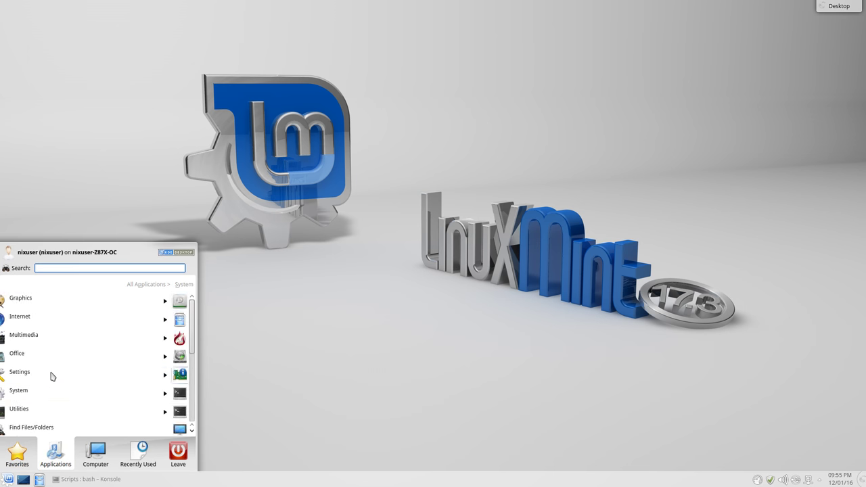
pyautogui.click(58, 399)
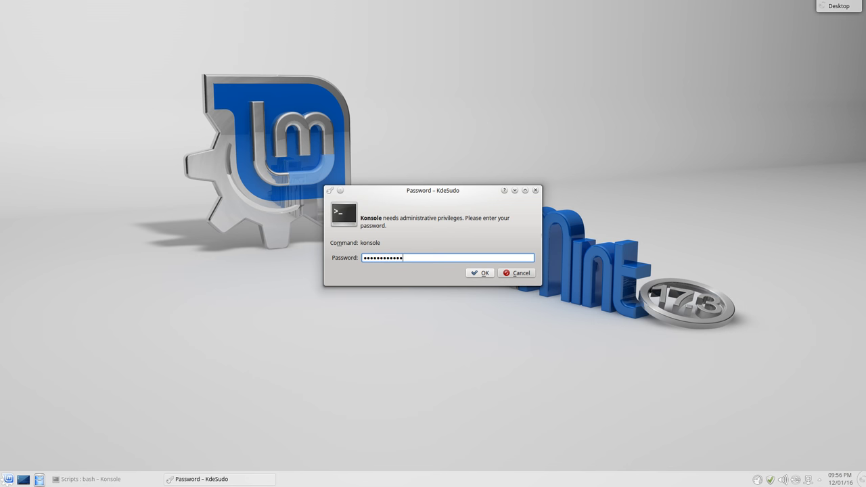
pyautogui.press('Return')
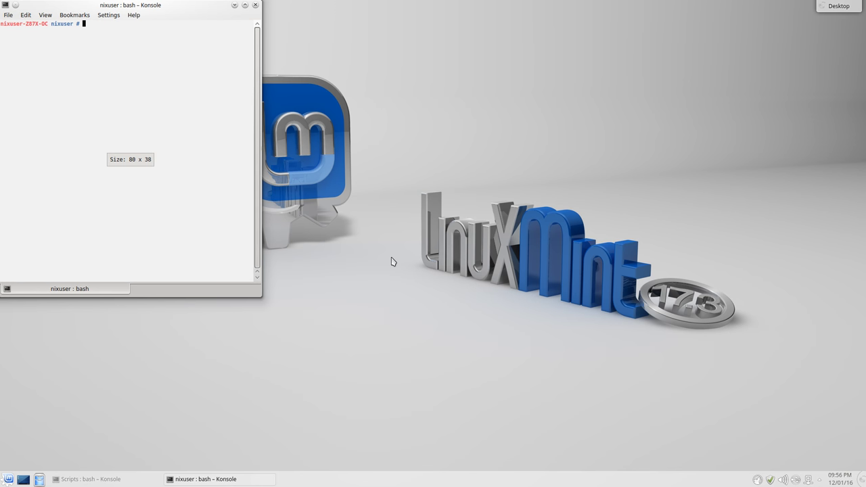
pyautogui.click(8, 15)
pyautogui.moveTo(67, 38)
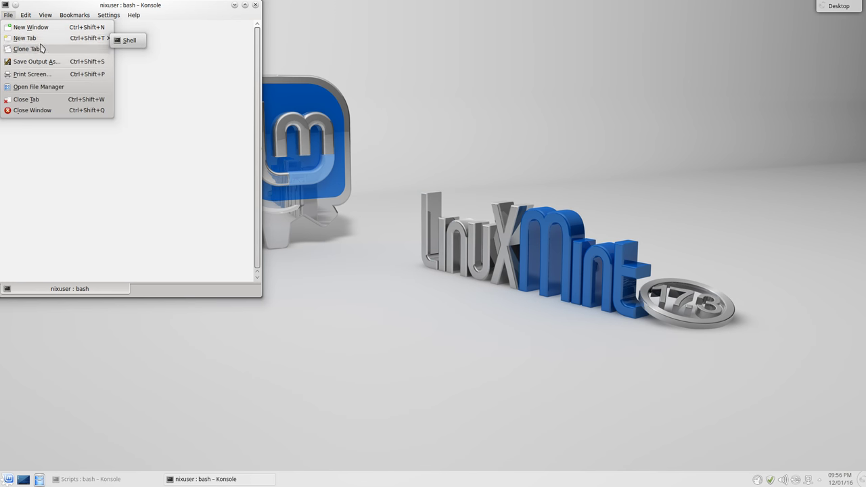
pyautogui.click(129, 38)
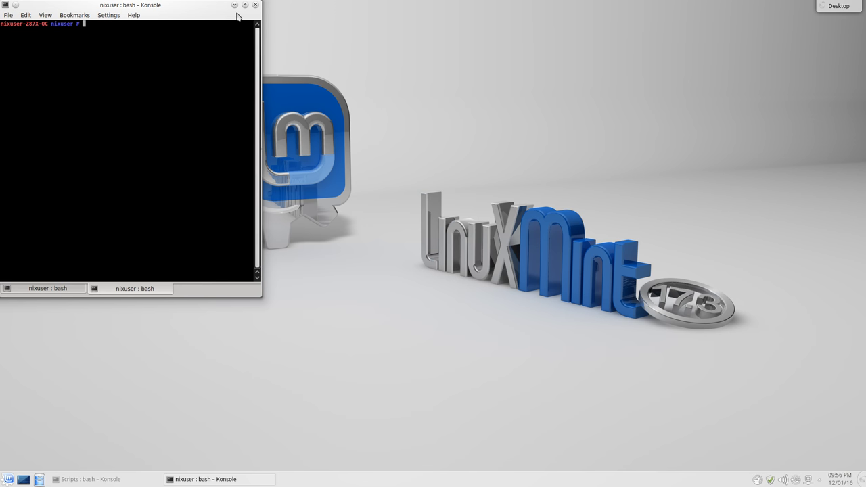
pyautogui.click(255, 5)
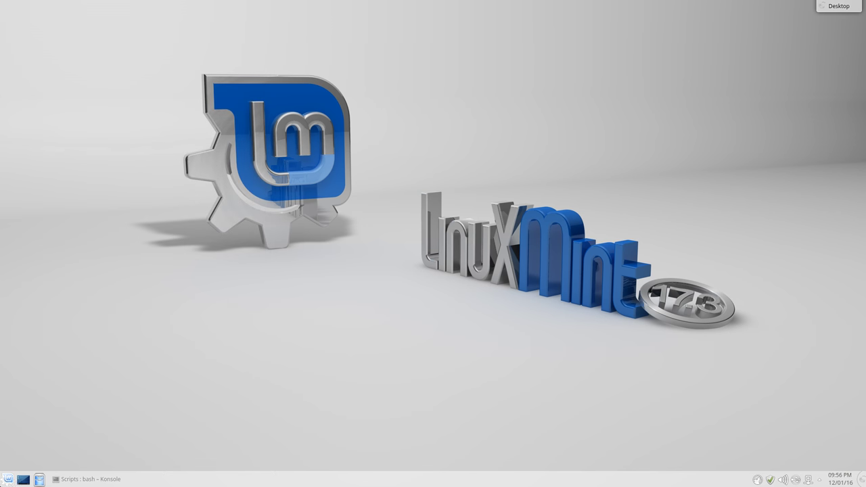
# Launch KRandRTray from the launcher's System category
pyautogui.click(8, 479)
pyautogui.moveTo(40, 446)
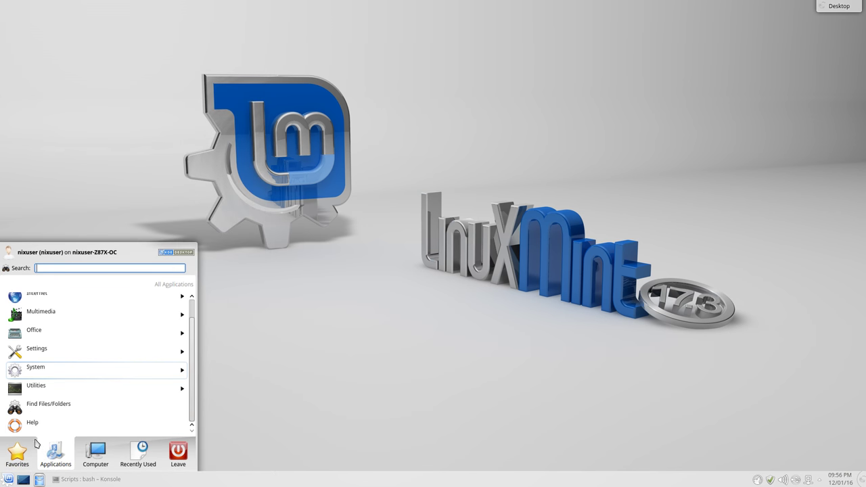
pyautogui.click(52, 372)
pyautogui.scroll(-1, 50, 385)
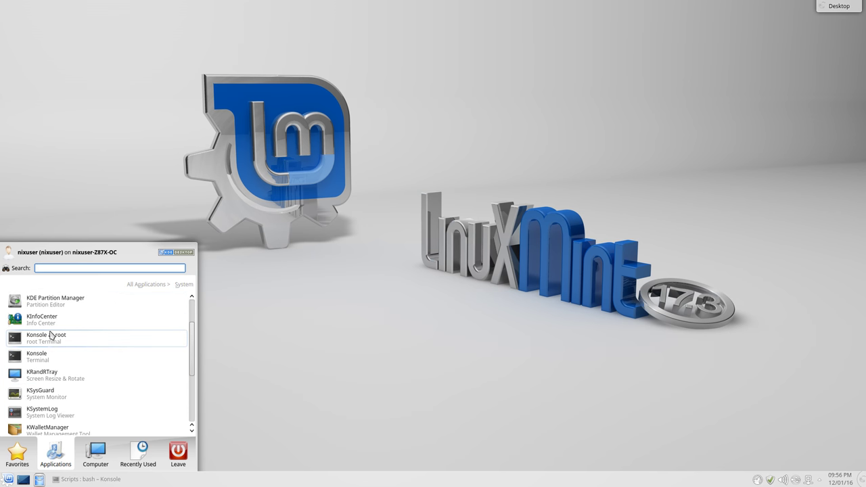
pyautogui.click(41, 384)
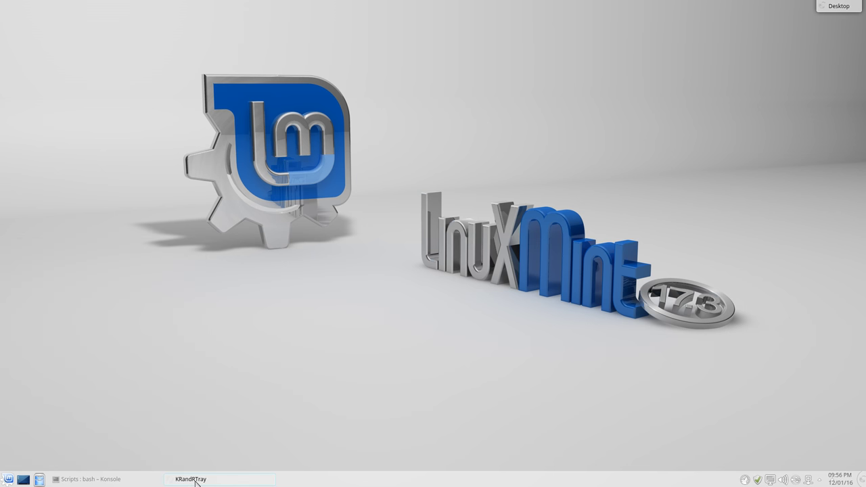
# Review the DVI-1 resolutions up to 1920x1080, cancel without changes, and show the launcher categories
pyautogui.click(772, 479)
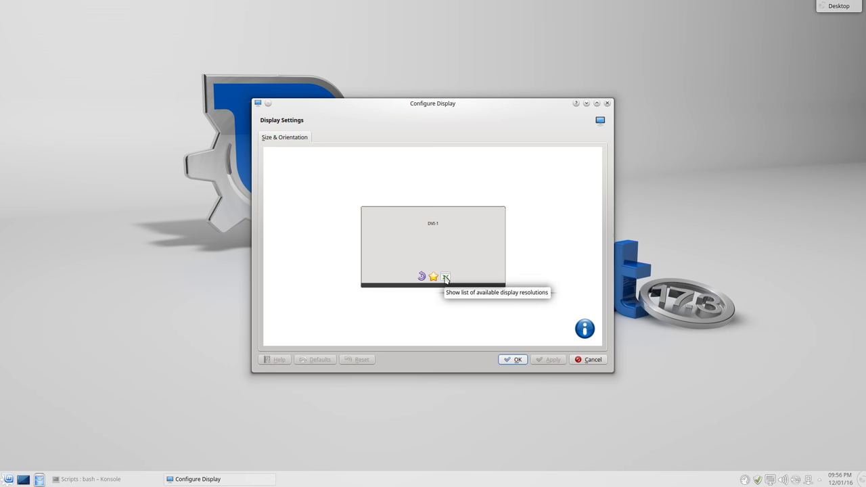
pyautogui.click(445, 278)
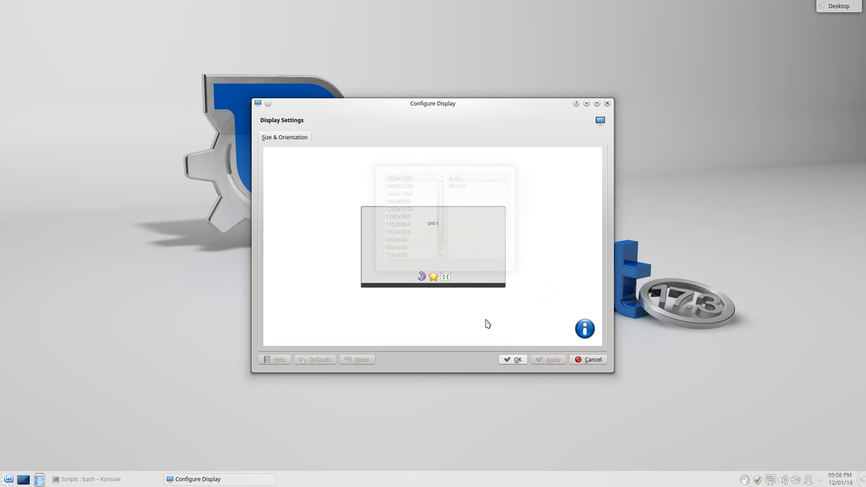
pyautogui.click(583, 360)
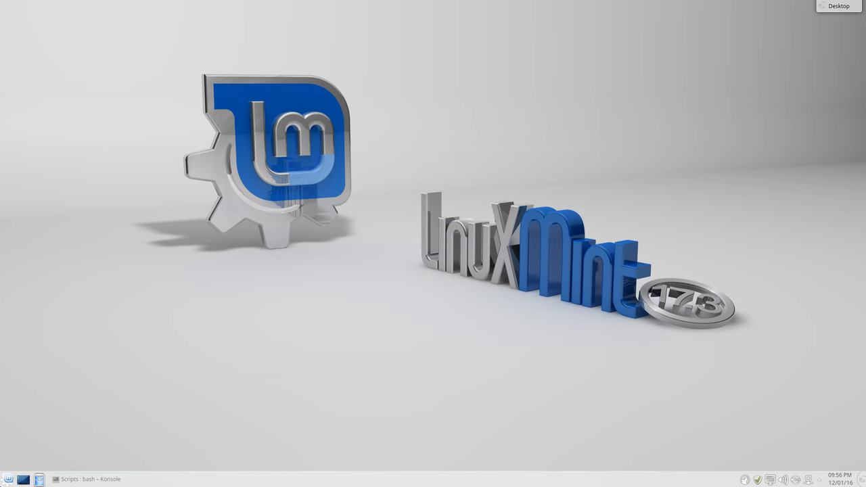
pyautogui.click(8, 479)
pyautogui.click(55, 452)
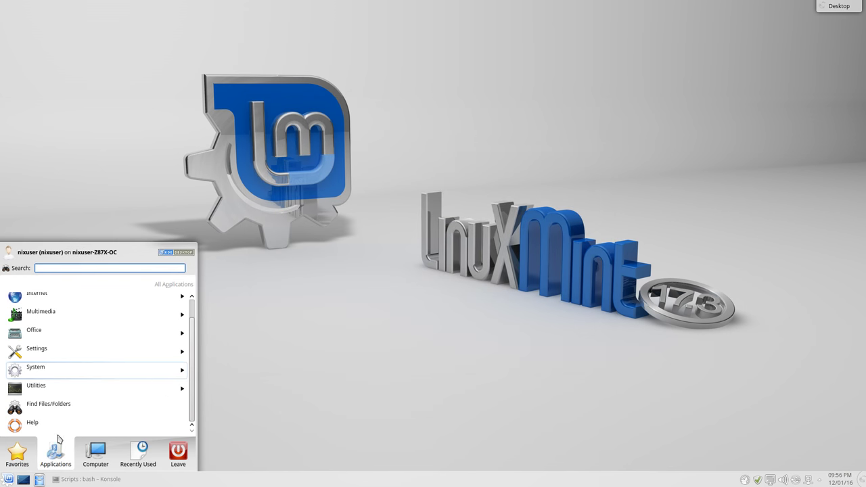
# Launch KSysGuard from System, view its System Load graphs, and restore the Konsole terminal
pyautogui.click(57, 373)
pyautogui.scroll(-1, 57, 378)
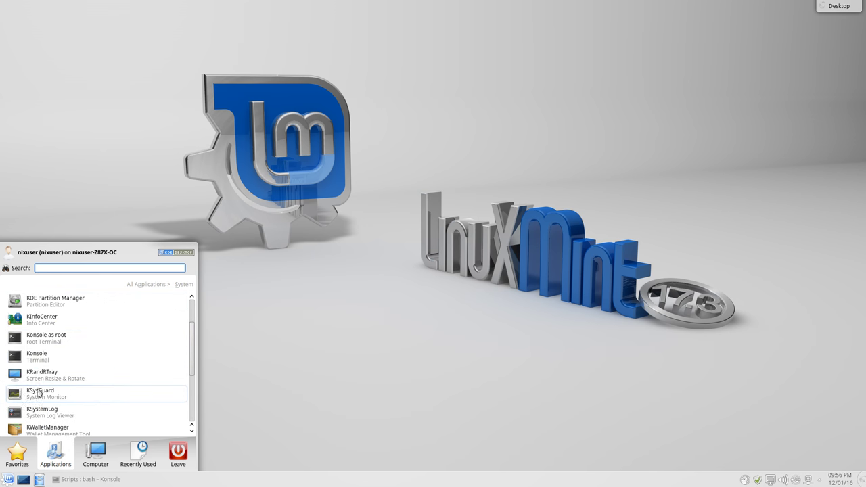
pyautogui.click(40, 396)
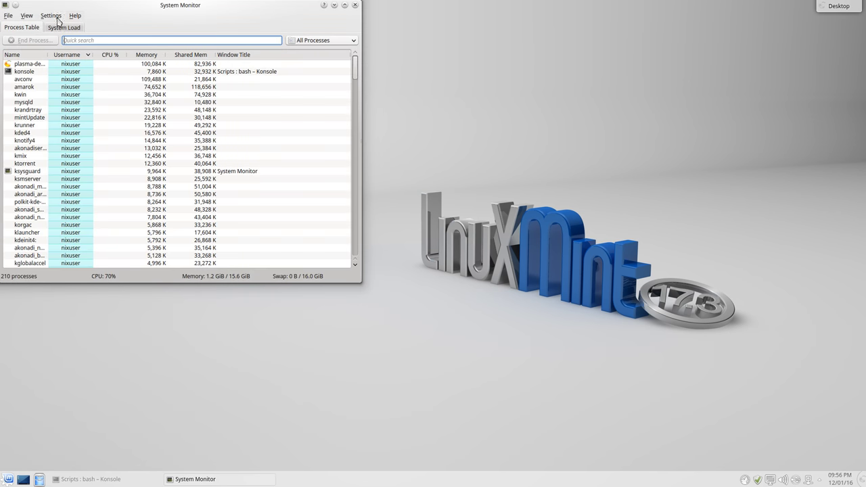
pyautogui.click(63, 28)
pyautogui.click(29, 28)
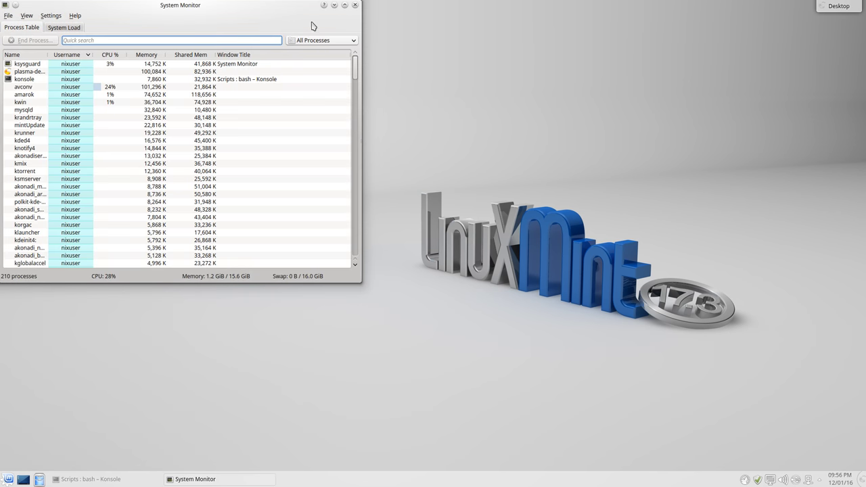
pyautogui.click(63, 27)
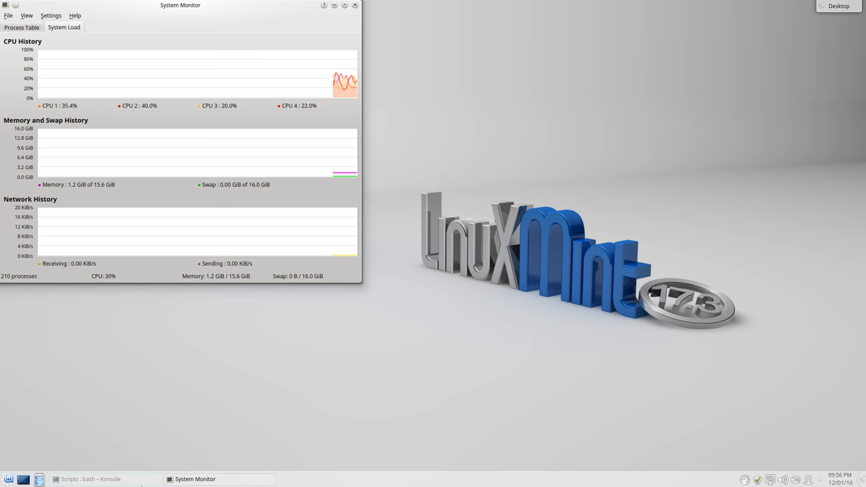
pyautogui.click(95, 479)
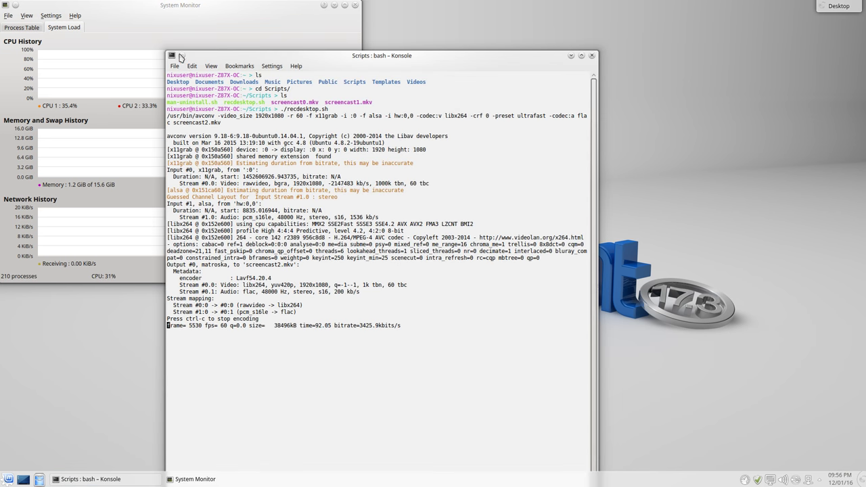
# Open a new Konsole window and minimize the original terminal
pyautogui.click(174, 66)
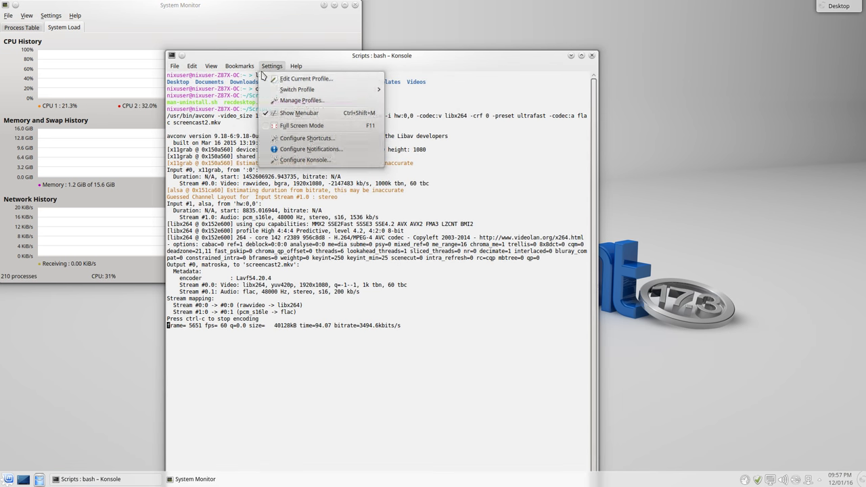
pyautogui.click(177, 78)
pyautogui.click(429, 68)
pyautogui.click(570, 56)
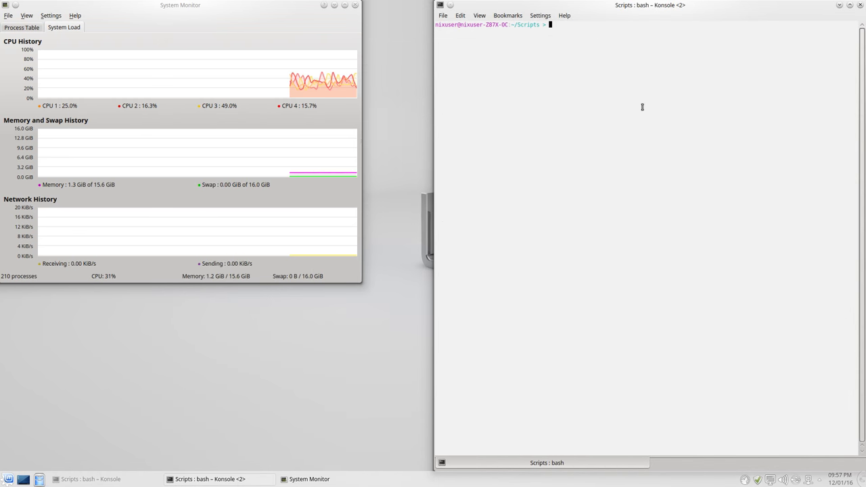
# Run top in Konsole <2>, quit it with q, and minimize that window
pyautogui.write('top')
pyautogui.press('Return')
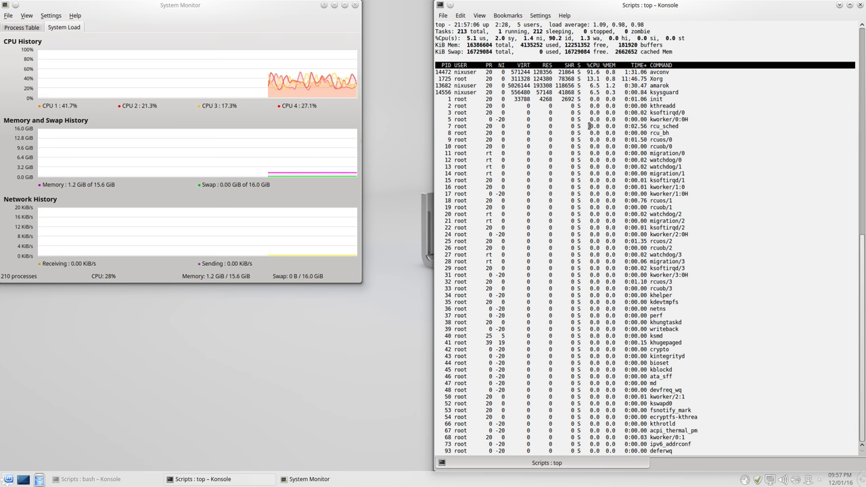
pyautogui.press('q')
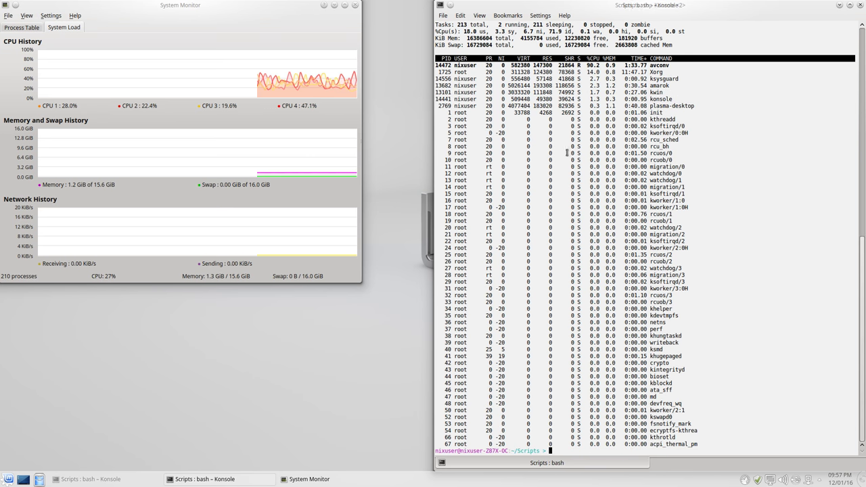
pyautogui.click(839, 5)
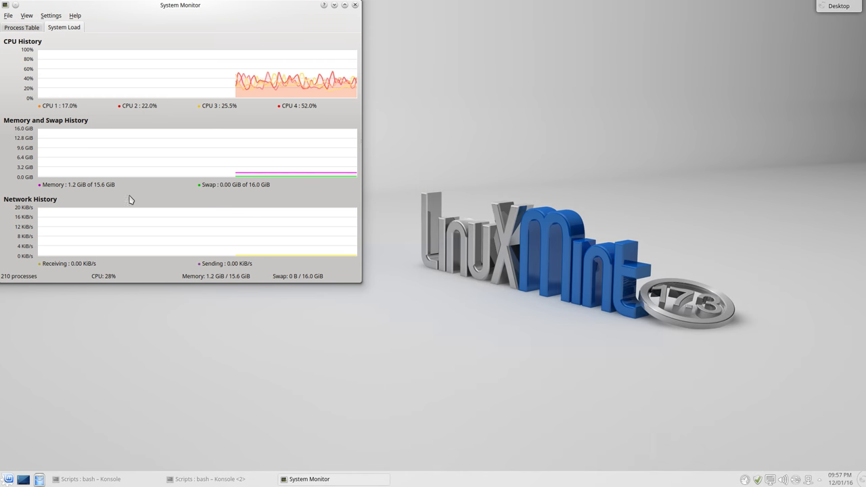
# Close the KSysGuard System Monitor window
pyautogui.click(21, 27)
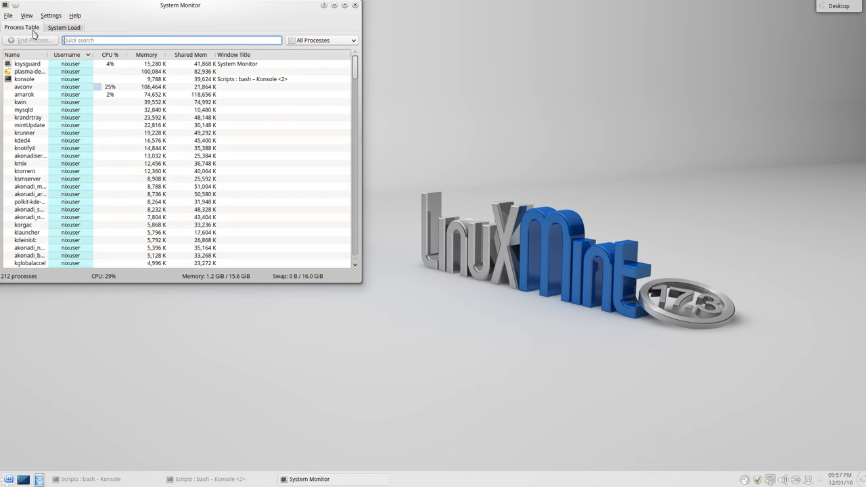
pyautogui.click(8, 479)
pyautogui.click(236, 149)
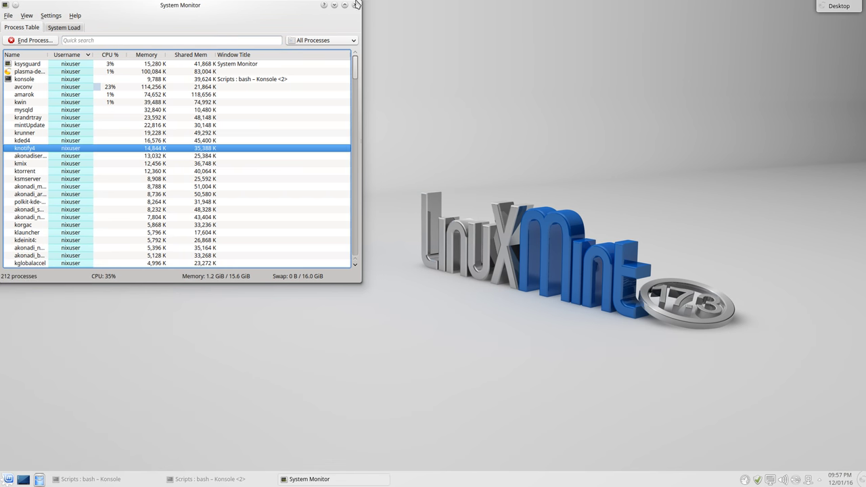
pyautogui.click(356, 6)
# Launch Software Manager from the System category and cancel its password prompt
pyautogui.click(3, 483)
pyautogui.click(55, 457)
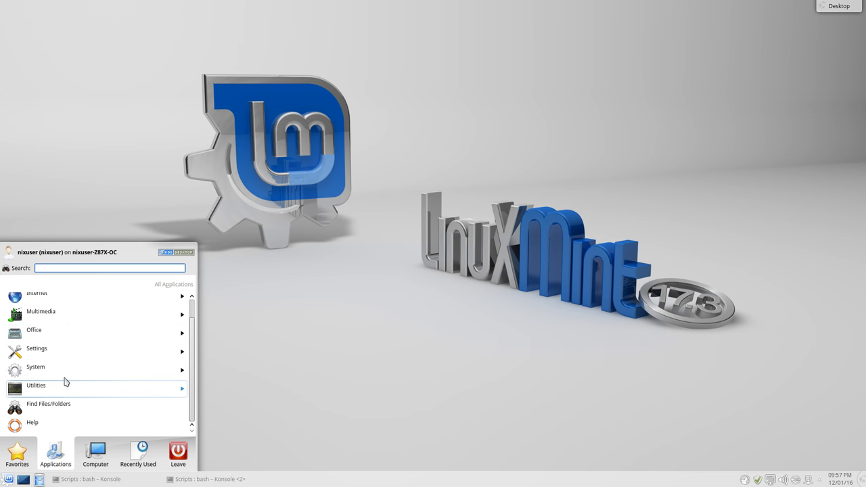
pyautogui.click(63, 373)
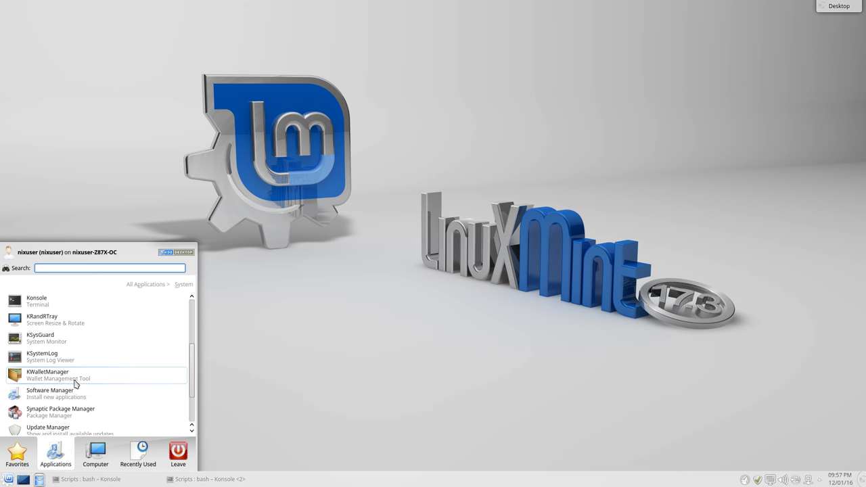
pyautogui.scroll(-1, 71, 383)
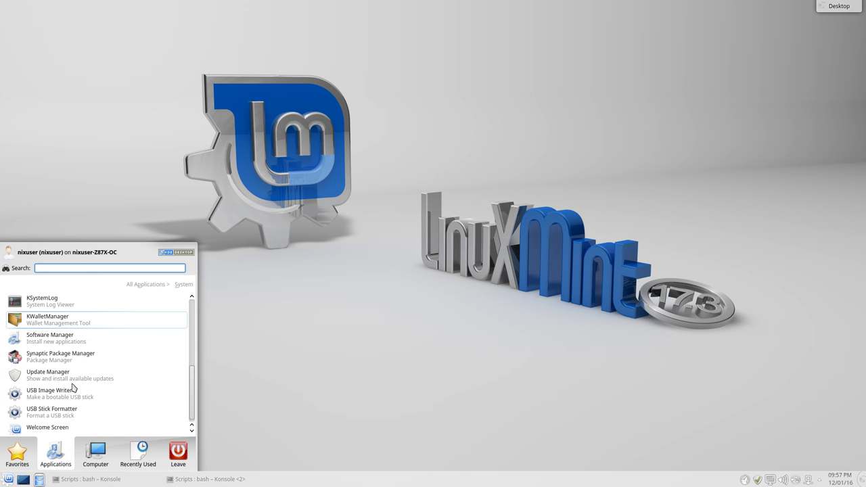
pyautogui.click(51, 342)
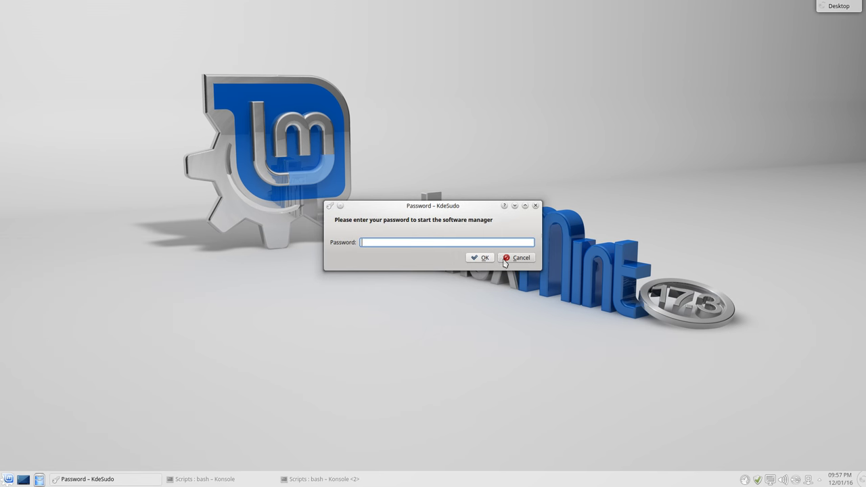
pyautogui.click(506, 261)
# Launch the Welcome Screen from the System category, then close it
pyautogui.click(8, 480)
pyautogui.click(55, 453)
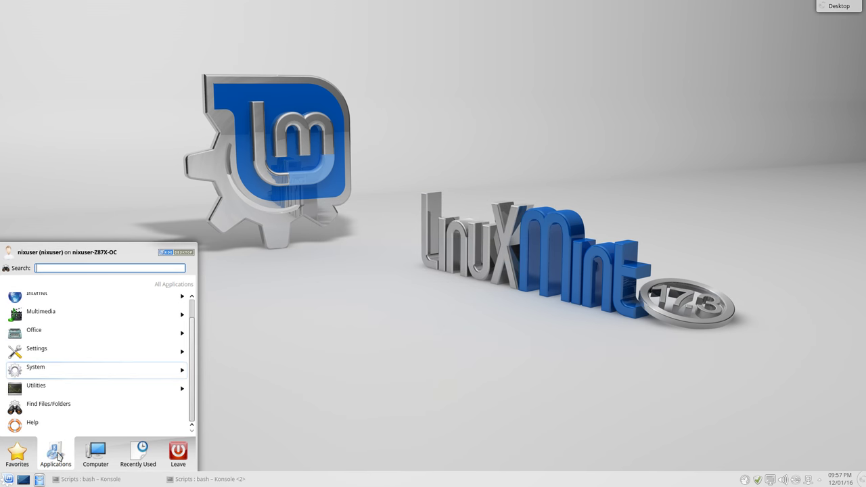
pyautogui.click(60, 373)
pyautogui.scroll(-5, 58, 379)
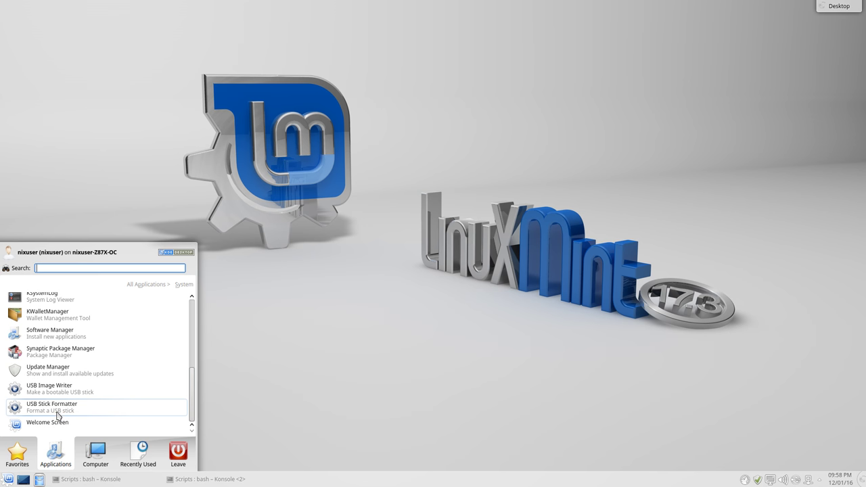
pyautogui.click(47, 423)
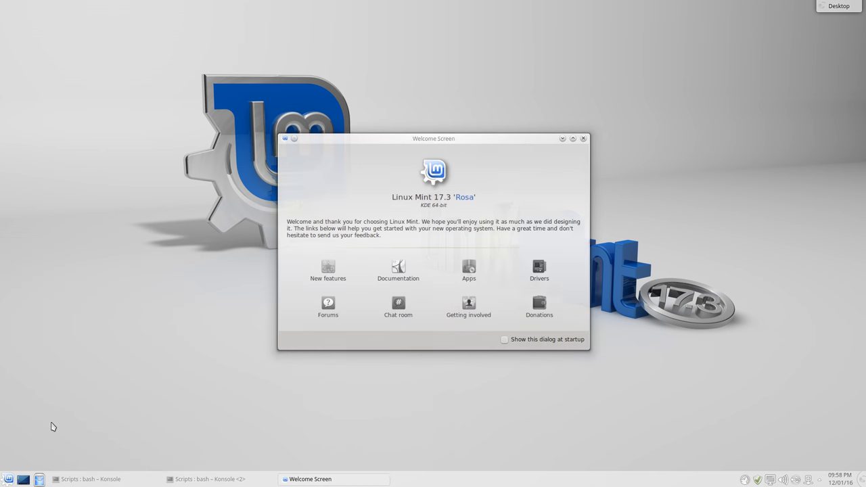
pyautogui.click(583, 138)
# Show the launcher's Utilities category listing Ark, Jovie, Kate, KCalc, Kleopatra and Klipper
pyautogui.click(9, 479)
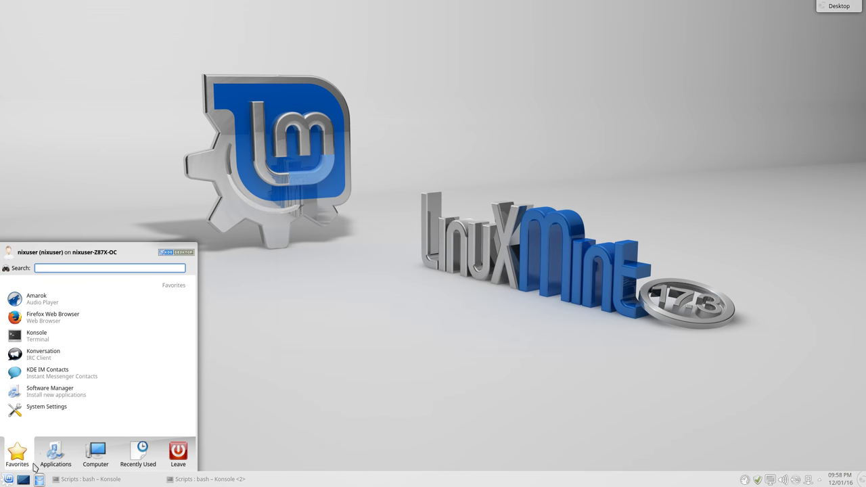
pyautogui.click(58, 457)
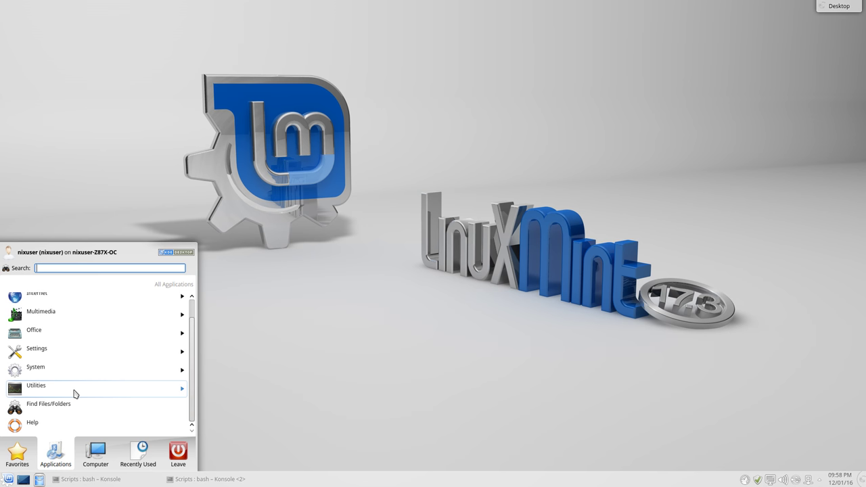
pyautogui.click(75, 394)
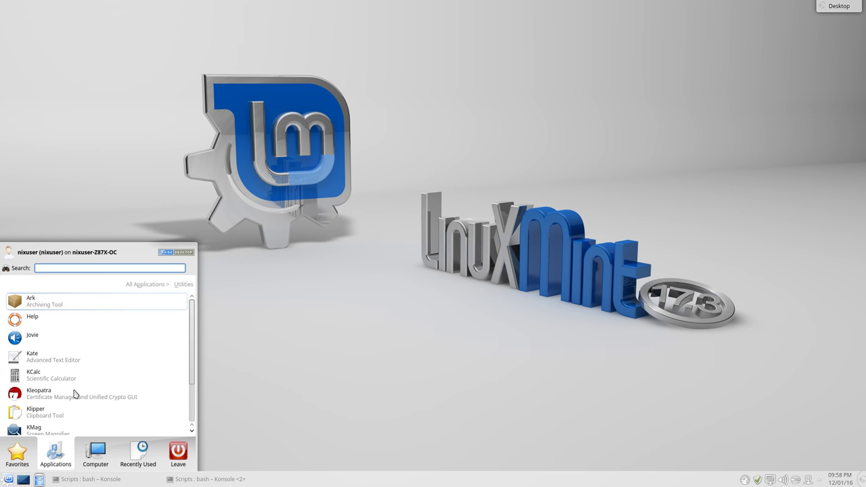
# Open Ark from Utilities, move it to the centre, glance at Help, then close it
pyautogui.click(82, 310)
pyautogui.moveTo(133, 8); pyautogui.dragTo(269, 84)
pyautogui.click(214, 92)
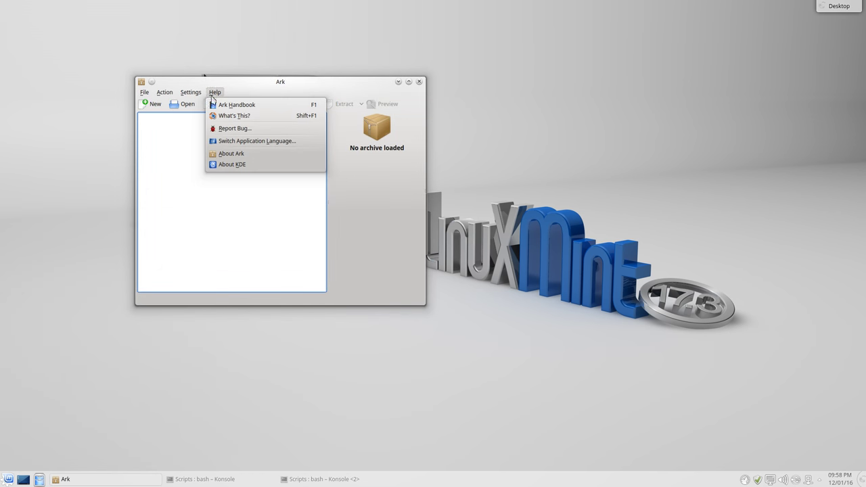
pyautogui.click(200, 189)
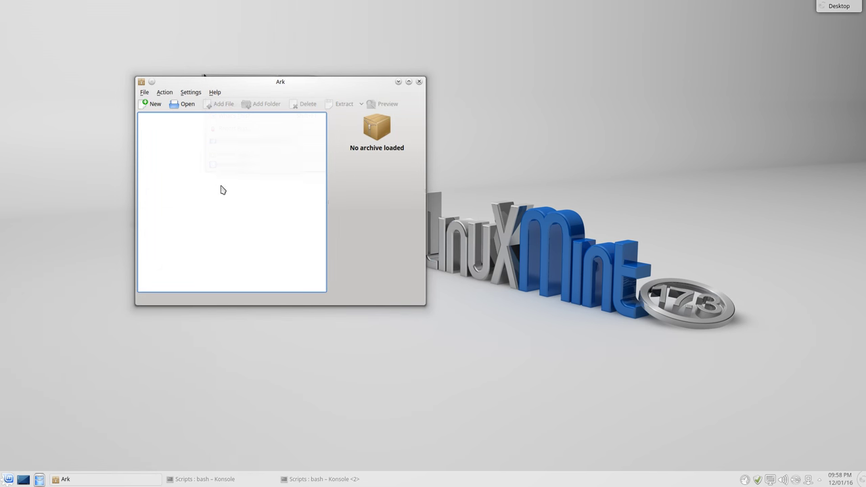
pyautogui.click(419, 82)
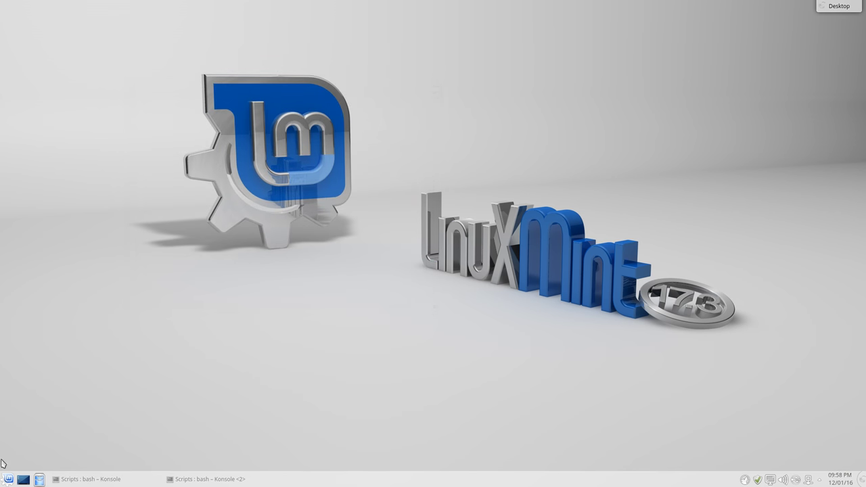
# Start the Jovie text-to-speech service and view its tray icon menu
pyautogui.click(8, 479)
pyautogui.click(56, 455)
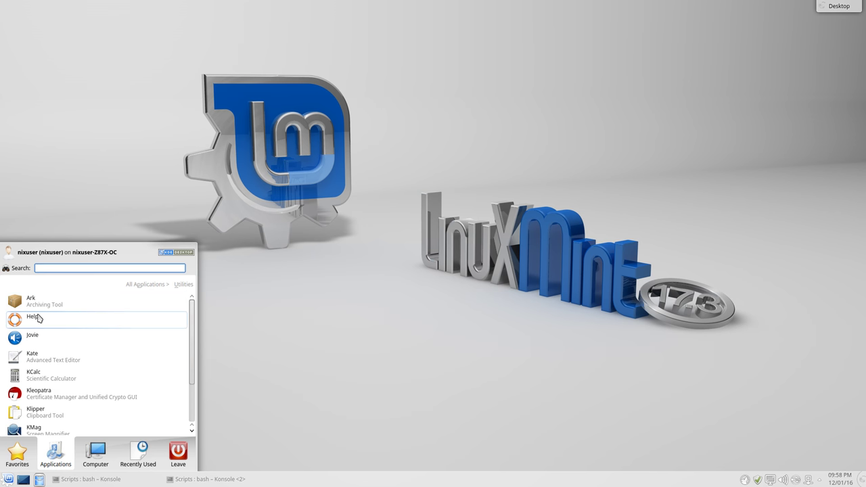
pyautogui.click(35, 338)
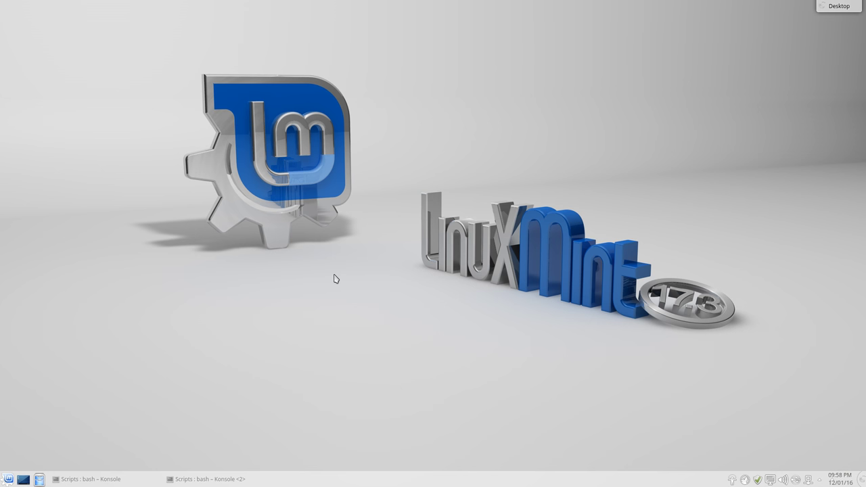
pyautogui.rightClick(733, 481)
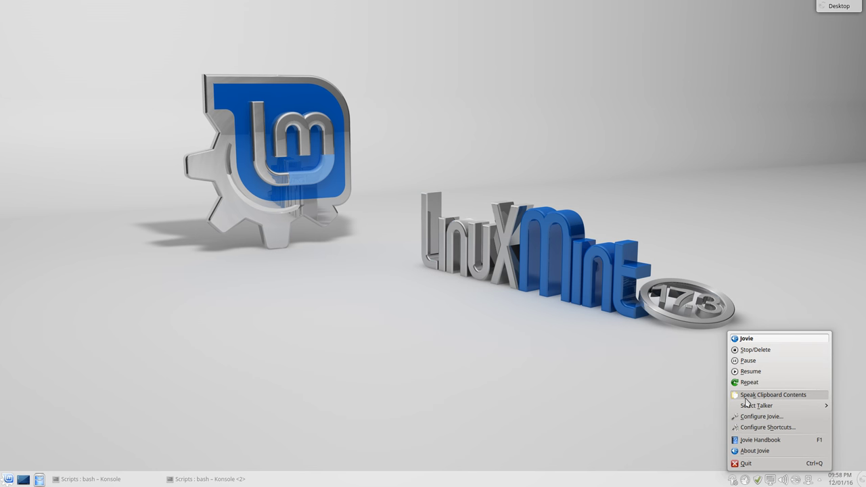
pyautogui.click(8, 479)
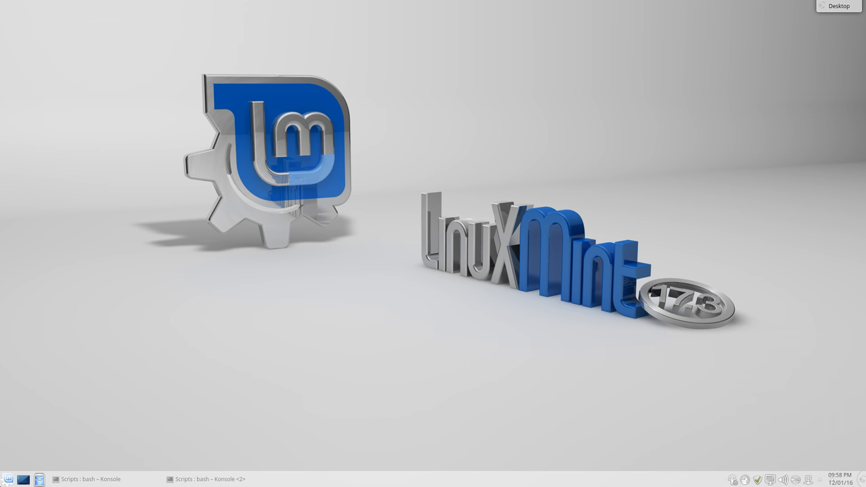
# Launch Kate from Utilities and dismiss its Tip of the Day
pyautogui.click(46, 464)
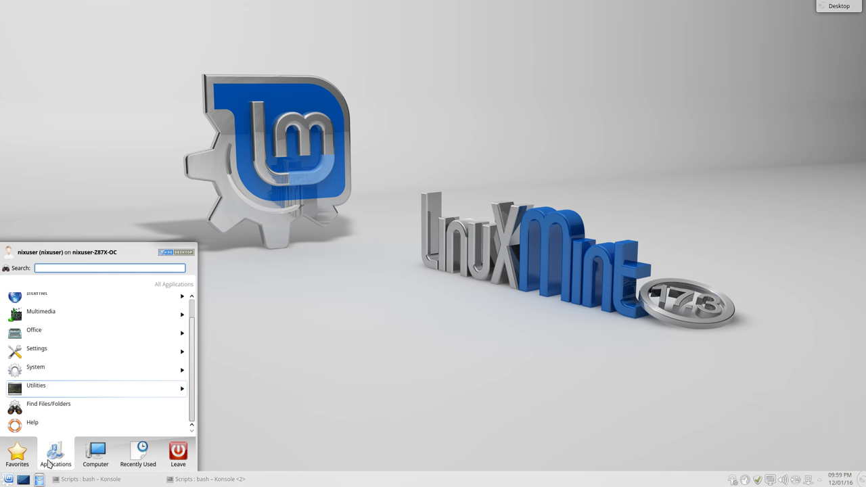
pyautogui.click(71, 400)
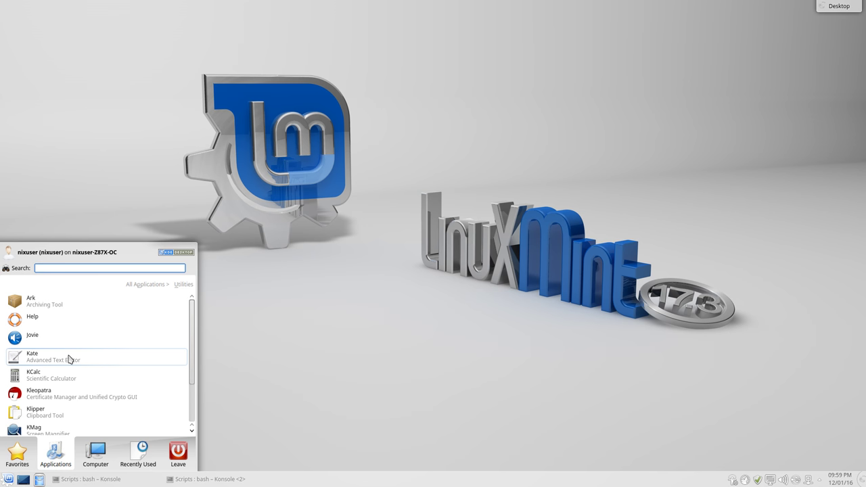
pyautogui.click(69, 359)
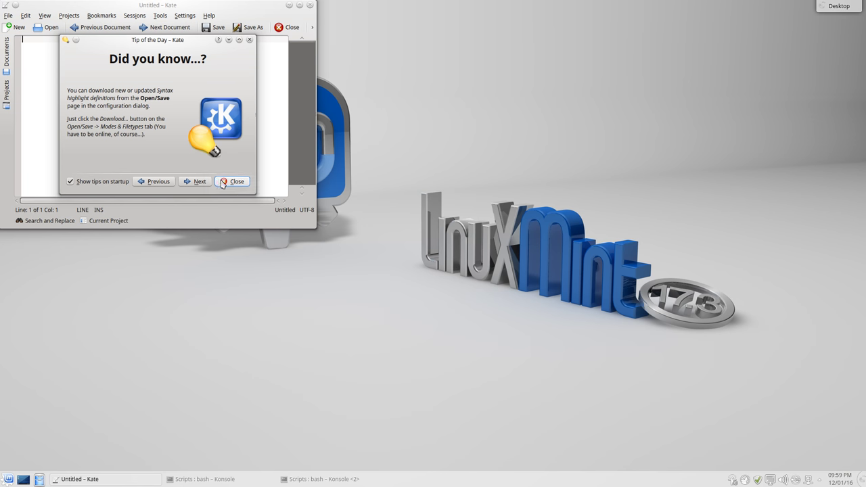
pyautogui.click(220, 181)
# Move the Kate window, glance at its Help menu, then close Kate
pyautogui.moveTo(243, 7); pyautogui.dragTo(463, 105)
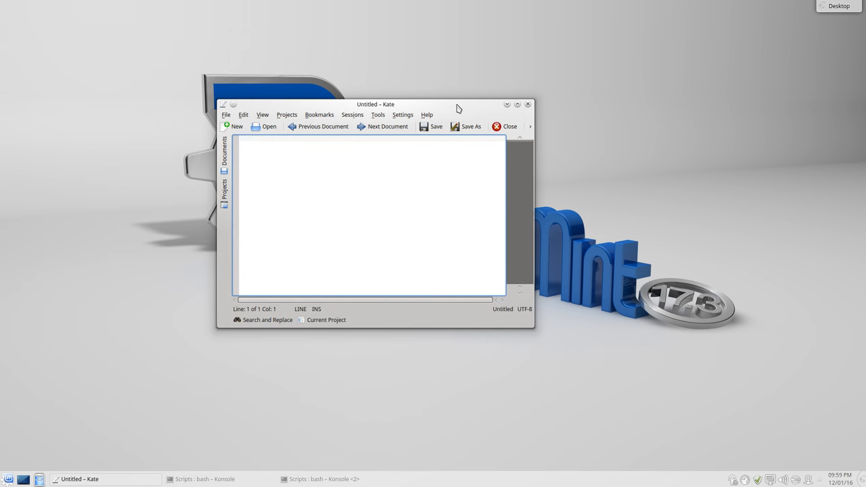
pyautogui.click(427, 115)
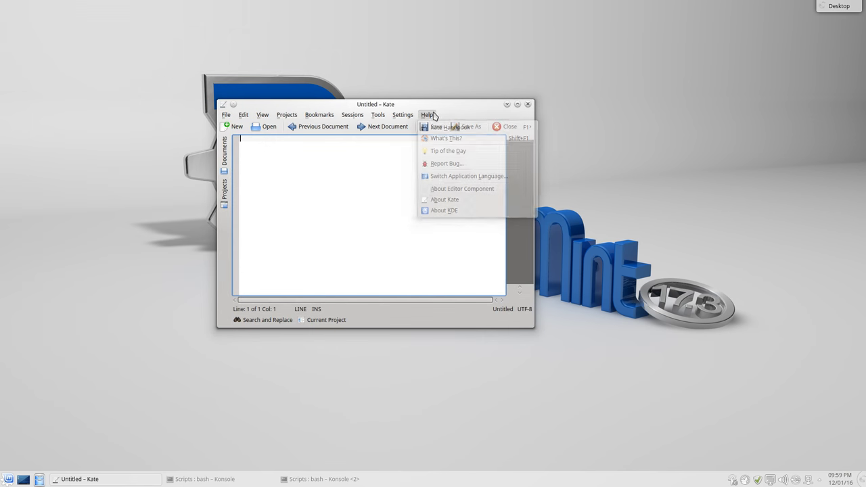
pyautogui.click(302, 184)
pyautogui.click(527, 105)
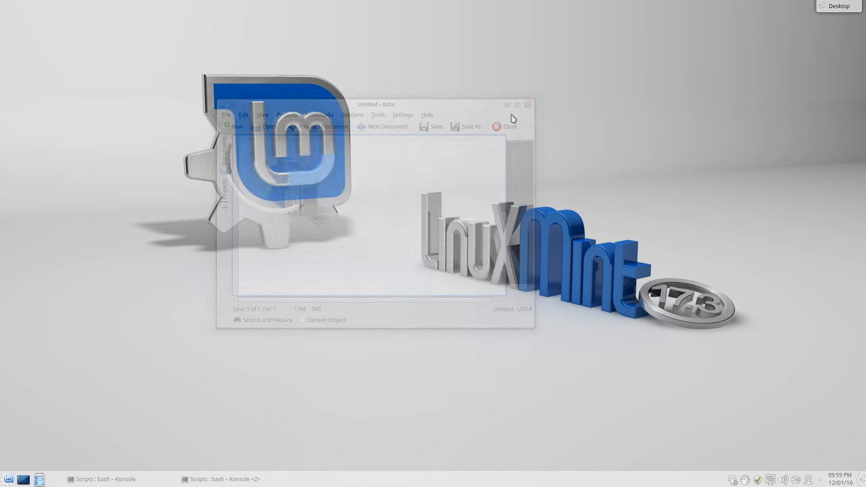
pyautogui.click(9, 479)
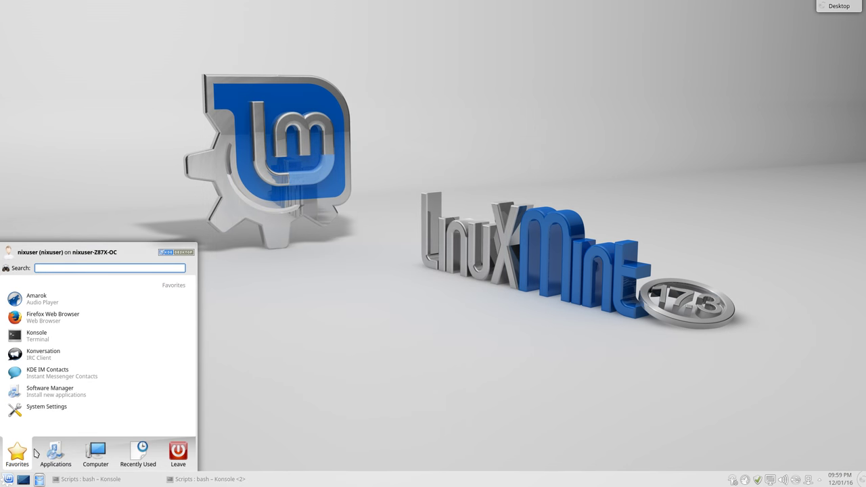
# Launch KCalc from Utilities and move it toward the screen centre
pyautogui.click(56, 452)
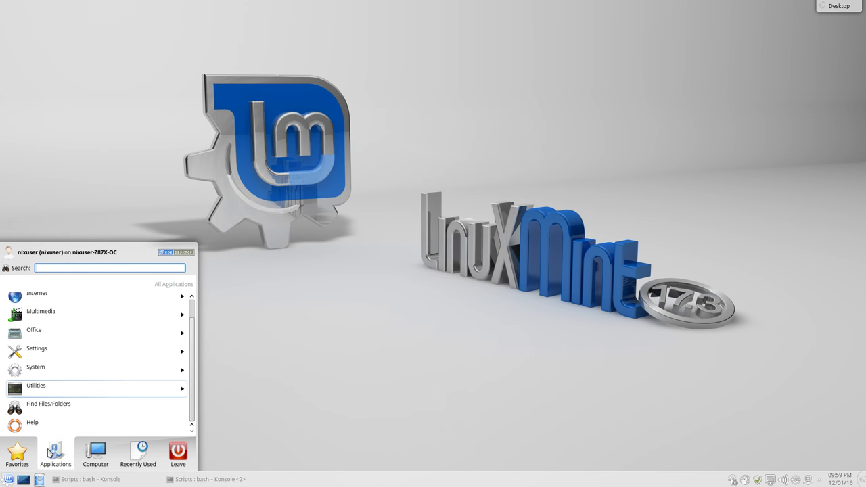
pyautogui.click(59, 397)
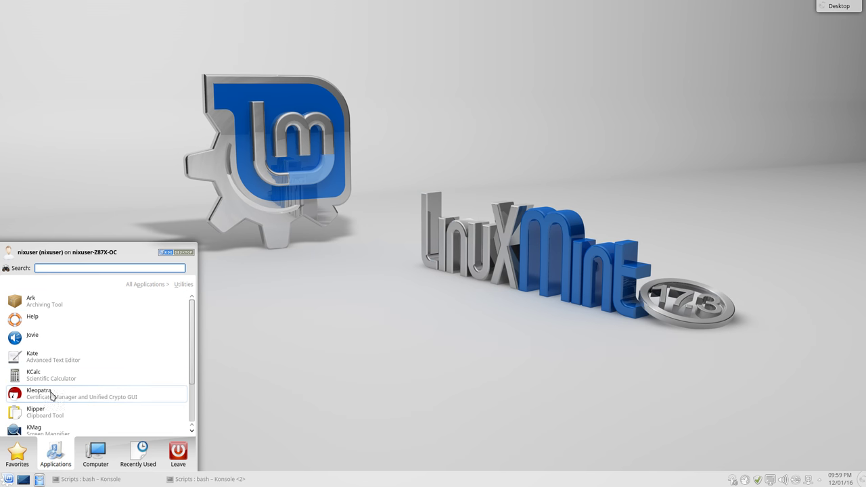
pyautogui.click(52, 386)
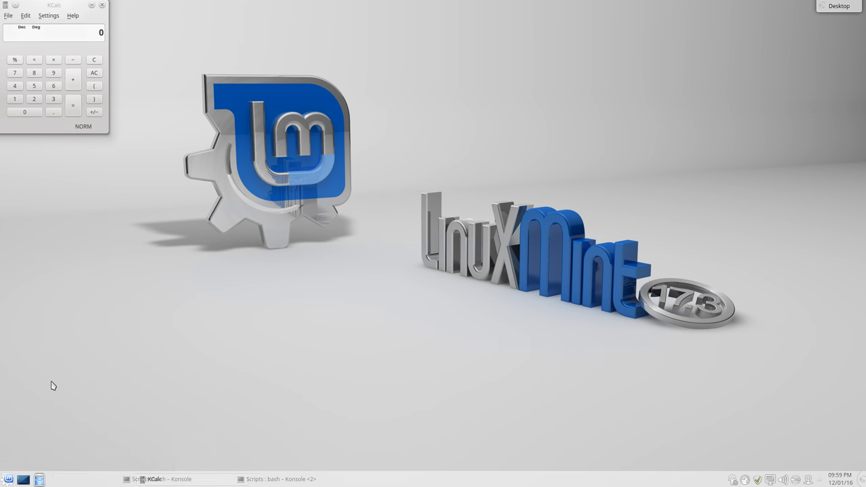
pyautogui.moveTo(88, 9); pyautogui.dragTo(207, 90)
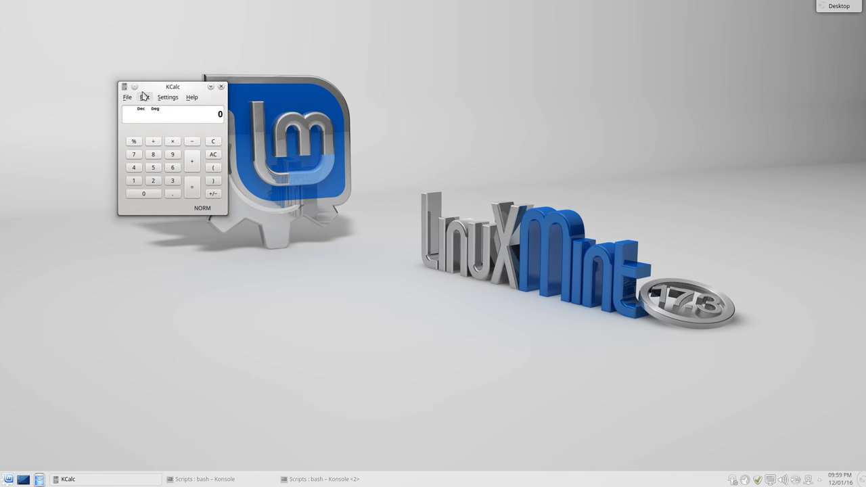
# Switch KCalc through Science, Statistic and Numeral System modes, then close it
pyautogui.click(167, 97)
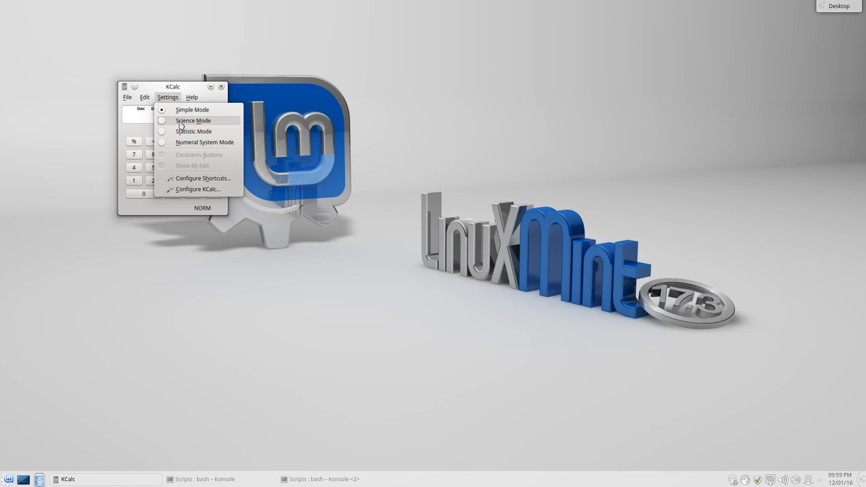
pyautogui.click(180, 121)
pyautogui.click(195, 100)
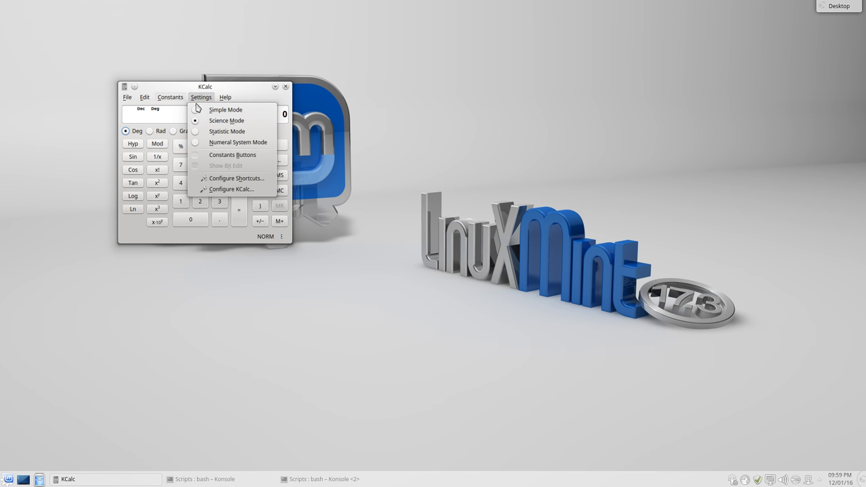
pyautogui.click(203, 131)
pyautogui.click(201, 97)
pyautogui.click(203, 140)
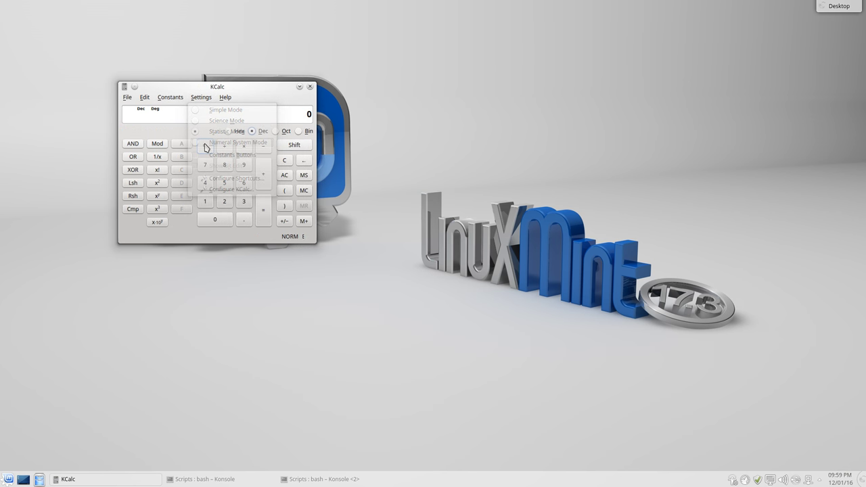
pyautogui.click(310, 87)
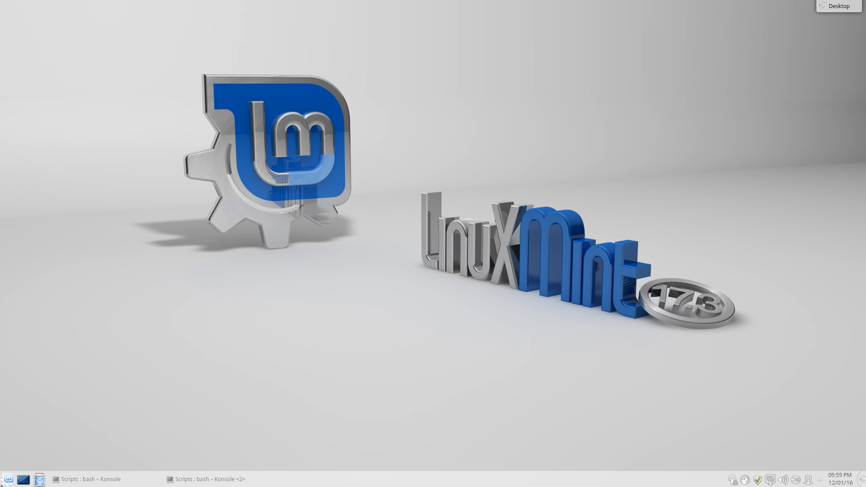
pyautogui.click(8, 479)
pyautogui.click(60, 447)
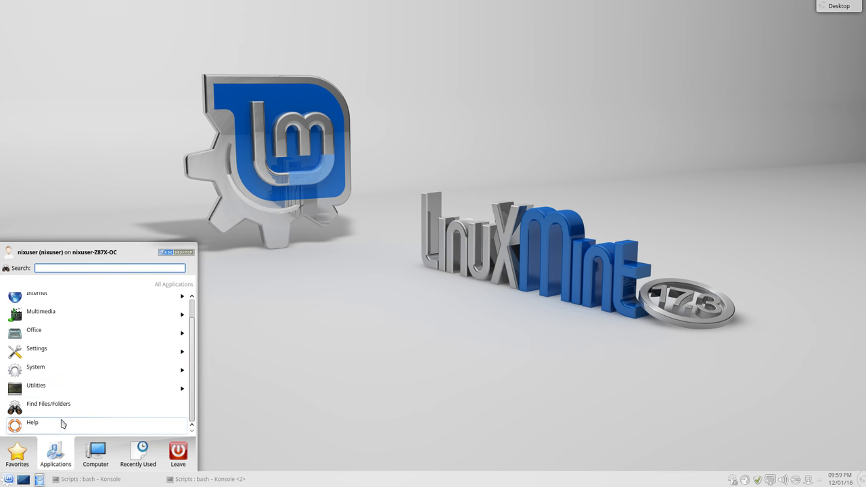
# Launch the Klipper clipboard tool from the Utilities category
pyautogui.click(59, 374)
pyautogui.scroll(-5, 57, 387)
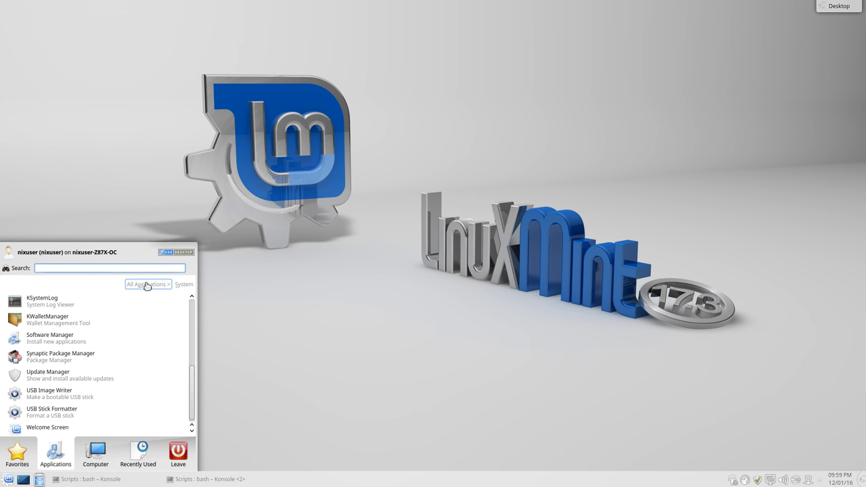
pyautogui.click(145, 284)
pyautogui.click(92, 386)
pyautogui.scroll(-2, 79, 400)
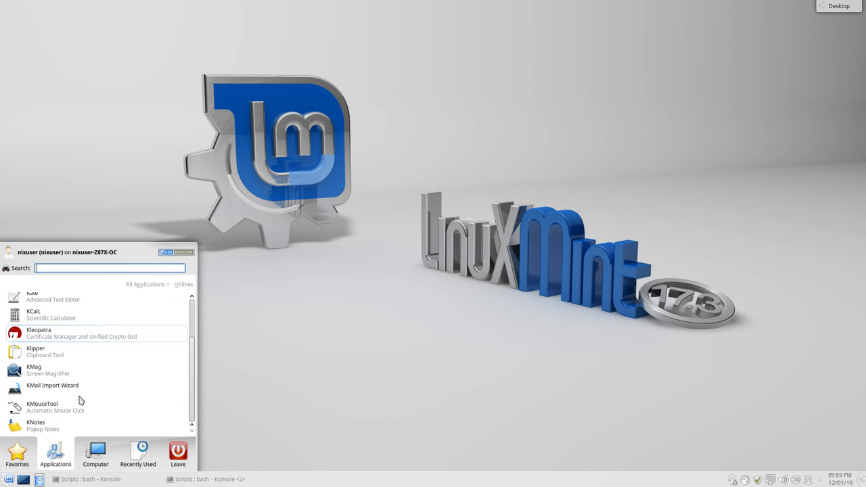
pyautogui.click(38, 352)
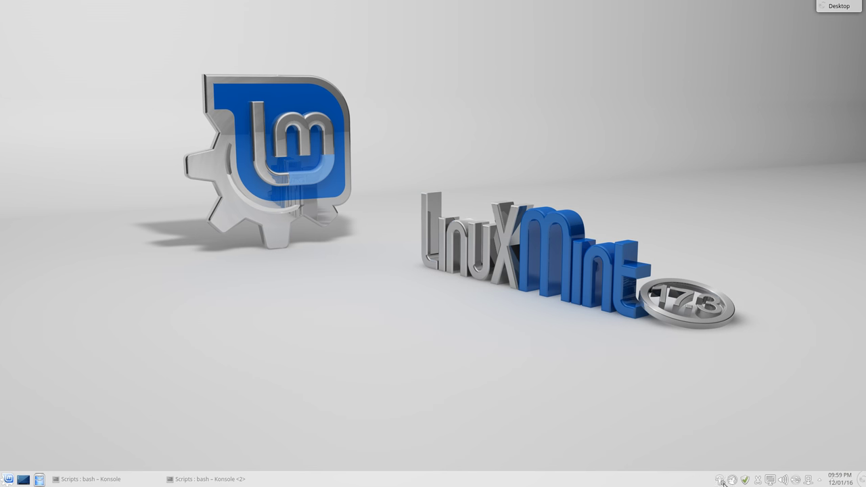
# Check Klipper's tray menu, close it, and return to the Utilities list
pyautogui.click(760, 480)
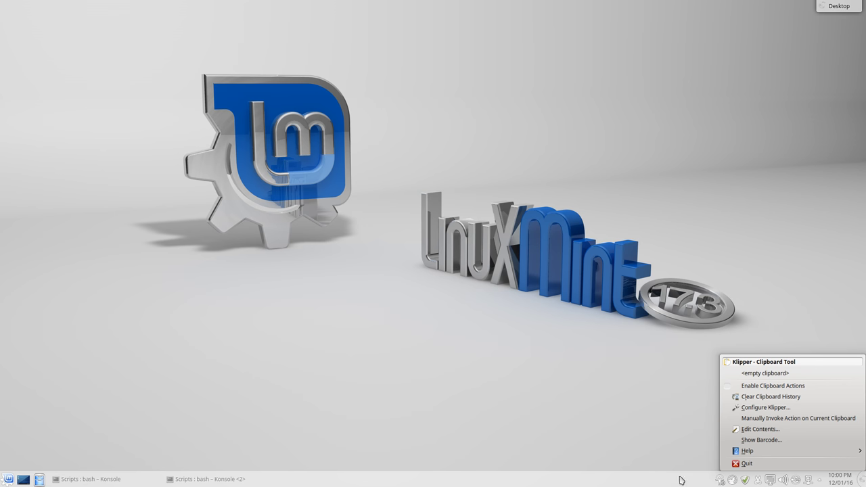
pyautogui.click(455, 377)
pyautogui.click(5, 481)
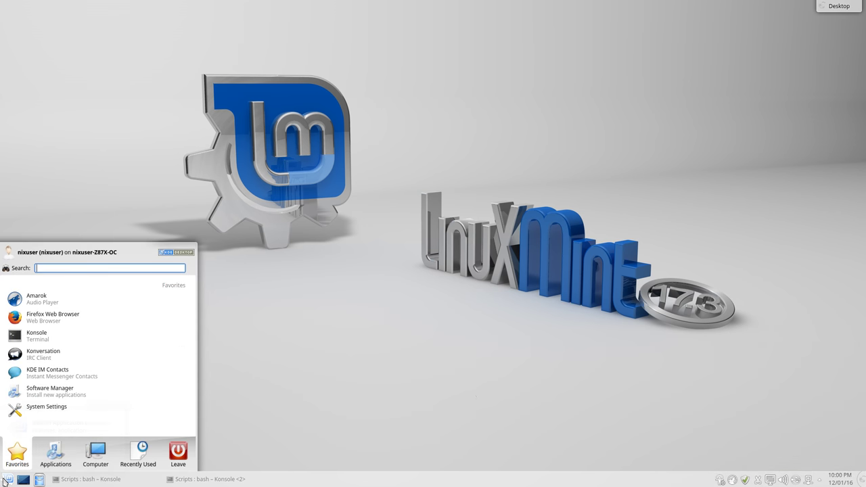
pyautogui.click(49, 463)
pyautogui.click(74, 389)
pyautogui.scroll(-1, 64, 415)
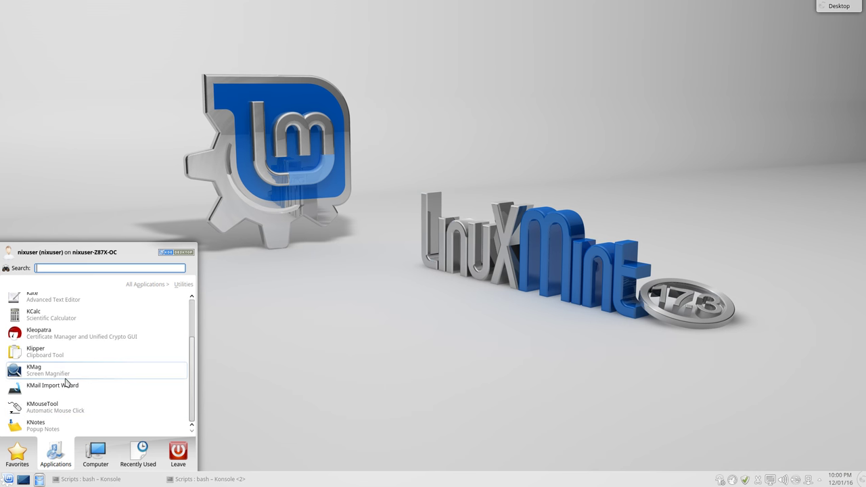
# Select the prompt text in Konsole <2> and paste-run it repeatedly, producing 'unexpected token newline' errors
pyautogui.click(190, 481)
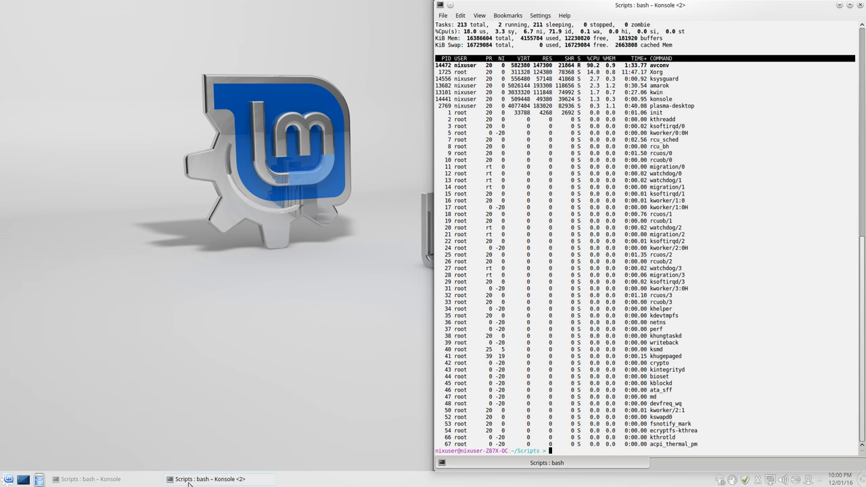
pyautogui.moveTo(552, 451); pyautogui.dragTo(434, 450)
pyautogui.middleClick(579, 435)
pyautogui.press('Return')
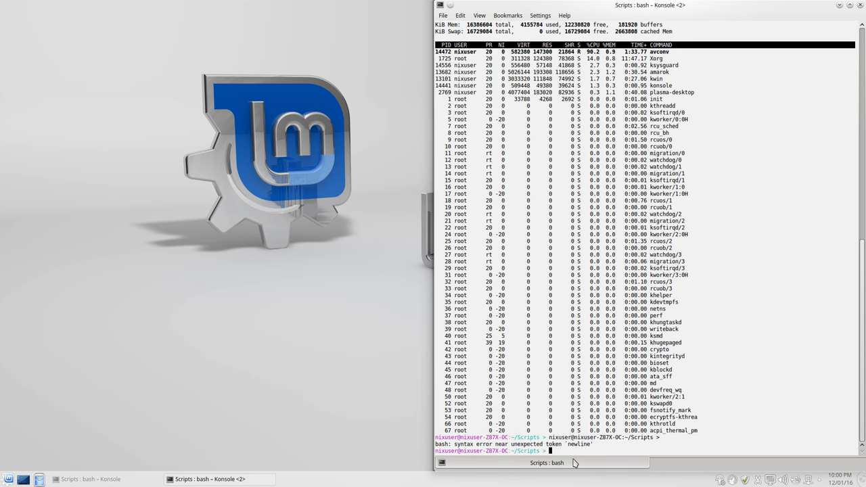
pyautogui.middleClick(578, 445)
pyautogui.press('Return')
pyautogui.middleClick(579, 444)
pyautogui.press('Return')
pyautogui.middleClick(579, 445)
pyautogui.press('Return')
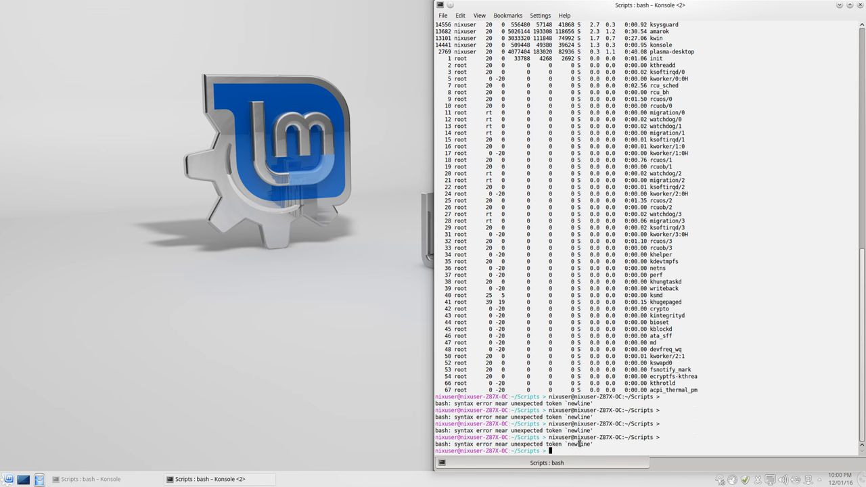
pyautogui.click(8, 479)
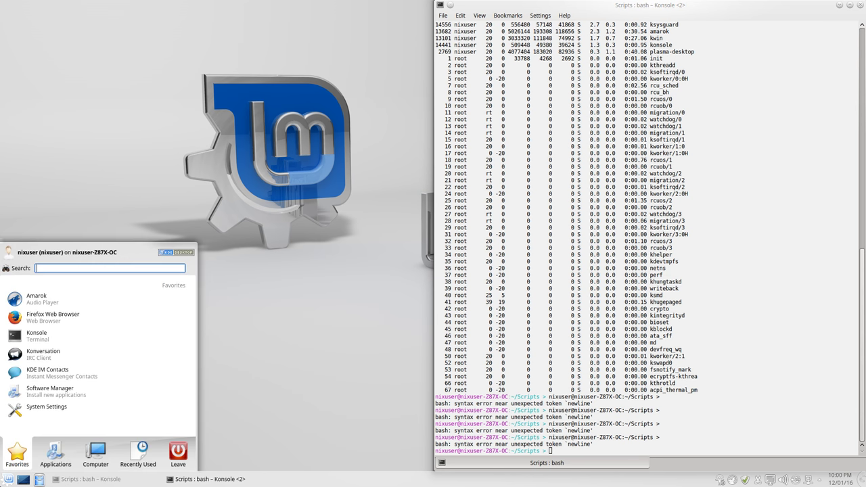
# Launch KMail Import Wizard from Utilities, acknowledge the notice, and cancel the wizard
pyautogui.click(49, 465)
pyautogui.click(68, 387)
pyautogui.scroll(-1, 112, 419)
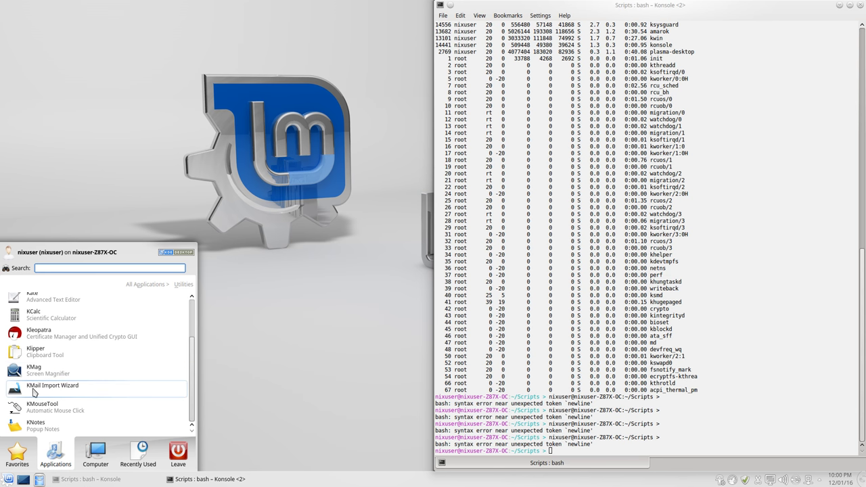
pyautogui.click(34, 394)
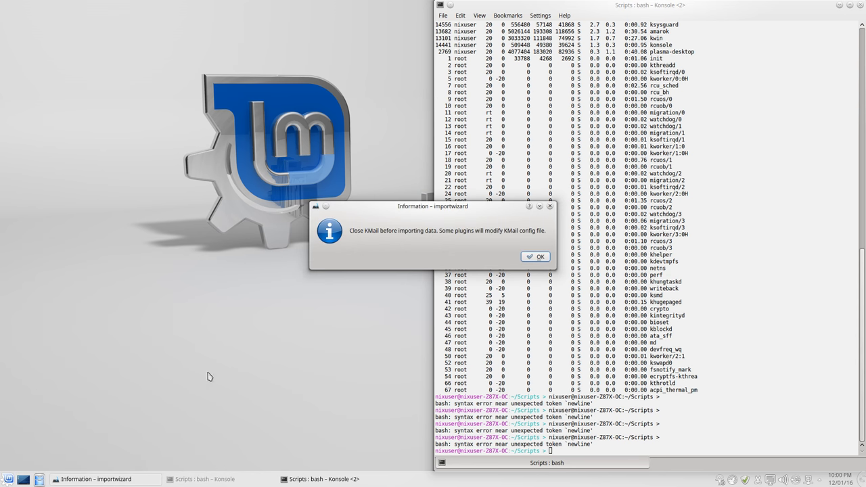
pyautogui.click(535, 258)
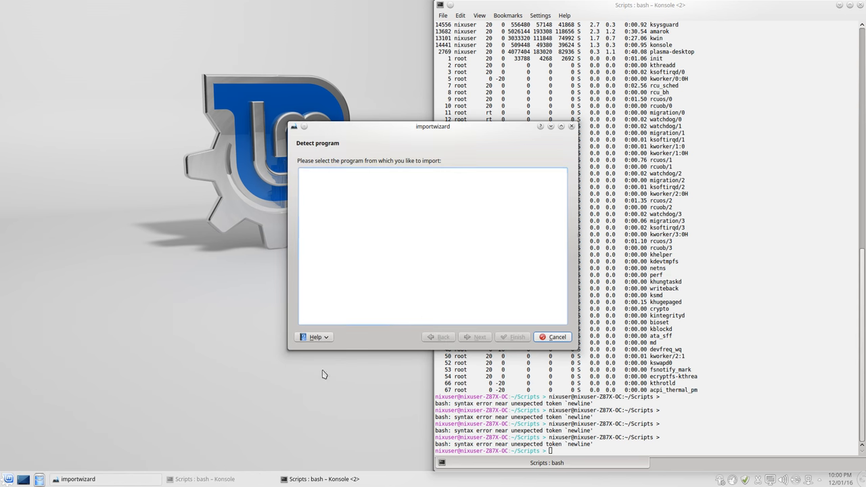
pyautogui.click(553, 337)
# Reopen the launcher's Utilities application list
pyautogui.click(8, 479)
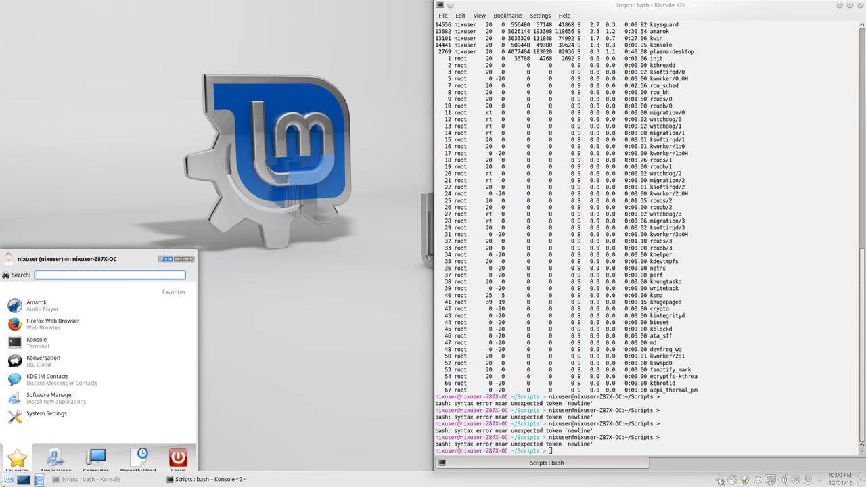
pyautogui.click(56, 453)
pyautogui.click(84, 395)
pyautogui.scroll(-1, 83, 394)
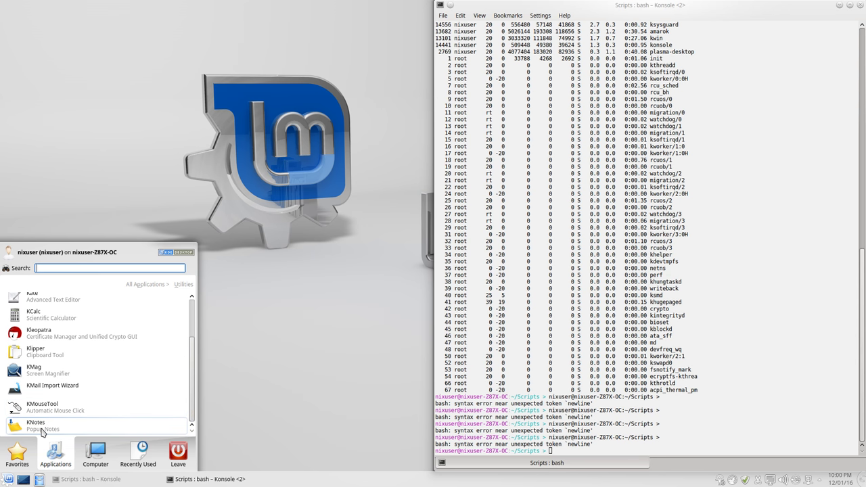
# Start KNotes, choose New Note from its tray menu, and cancel the Select Note Folder dialog
pyautogui.click(42, 428)
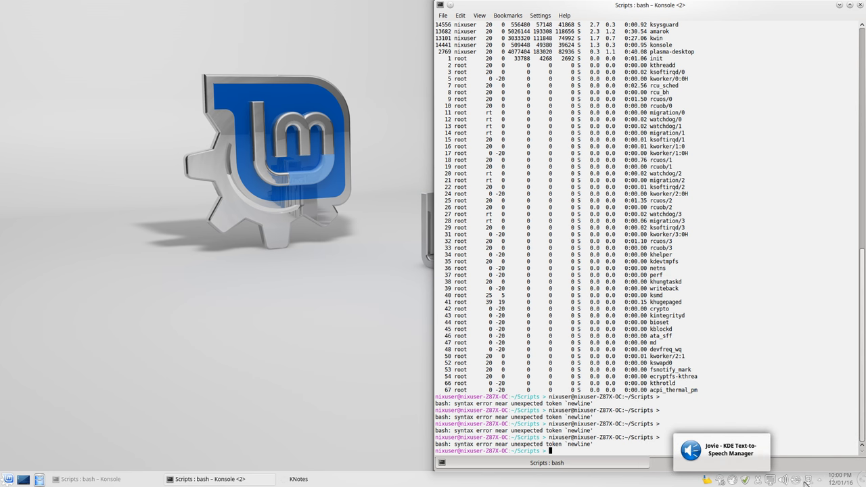
pyautogui.click(706, 482)
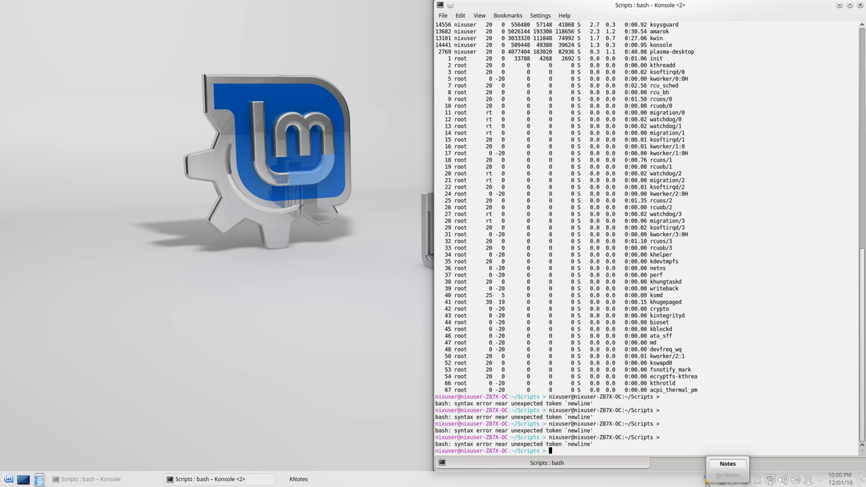
pyautogui.rightClick(707, 483)
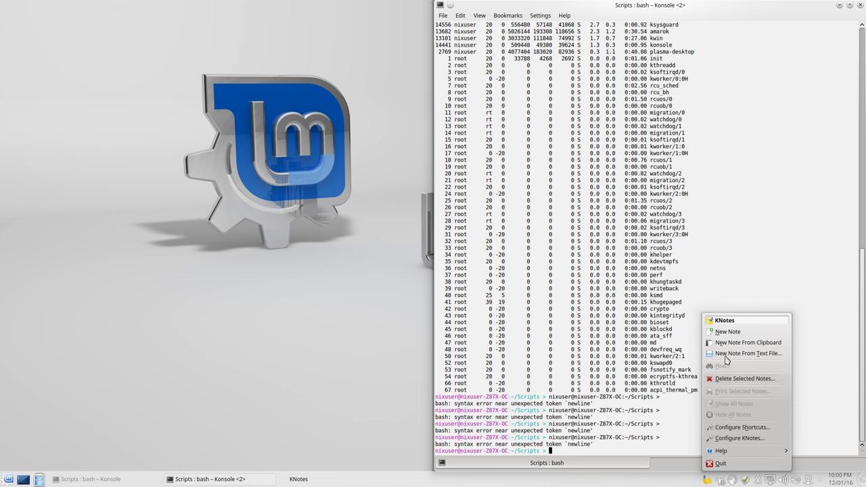
pyautogui.click(728, 331)
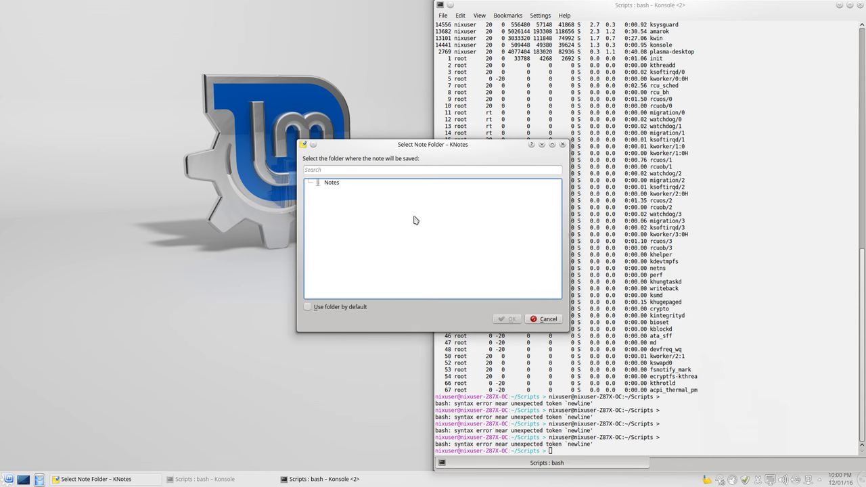
pyautogui.moveTo(398, 145); pyautogui.dragTo(160, 158)
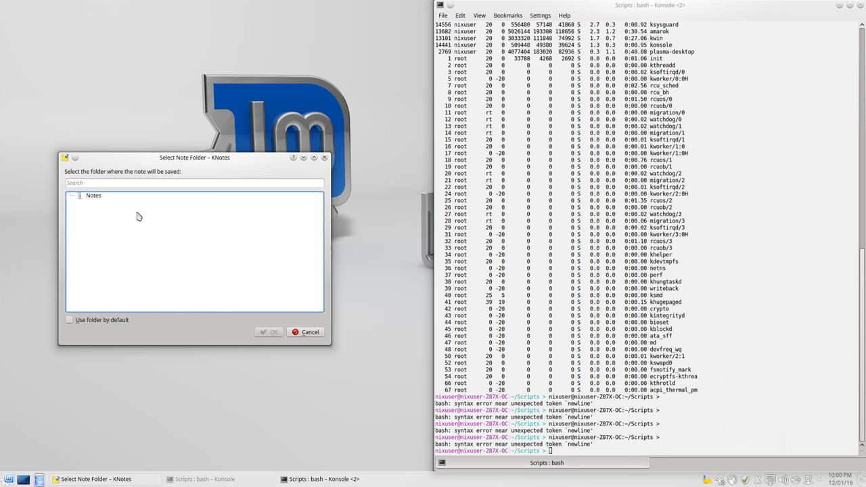
pyautogui.click(306, 332)
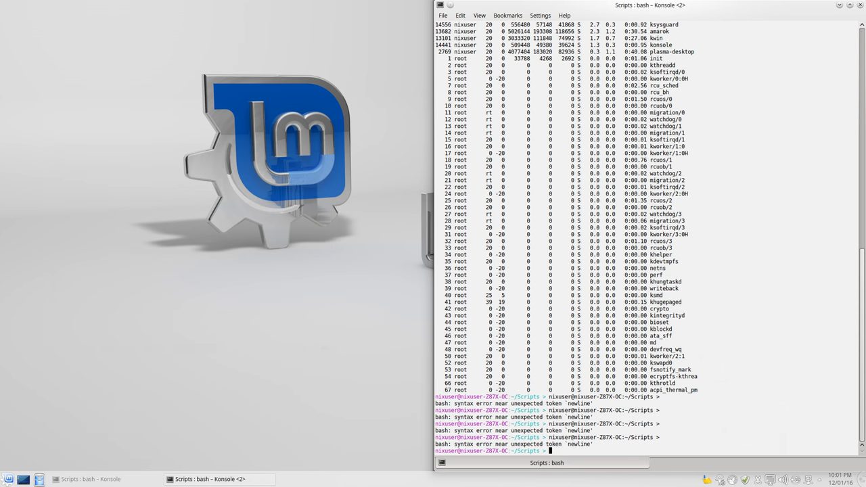
pyautogui.click(8, 480)
# Open the Kickoff launcher's Applications list showing categories from Internet through Utilities
pyautogui.click(56, 454)
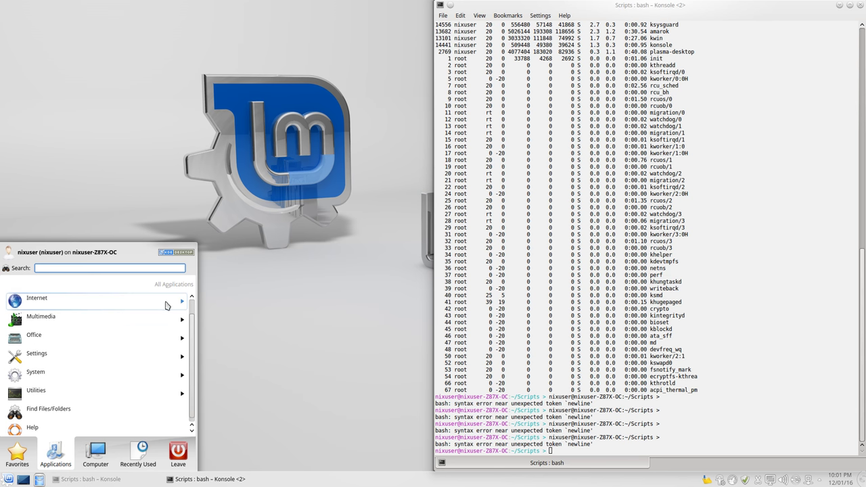
# Select and apply the Baltic gradient wallpaper in the desktop's Folder Settings
pyautogui.rightClick(351, 217)
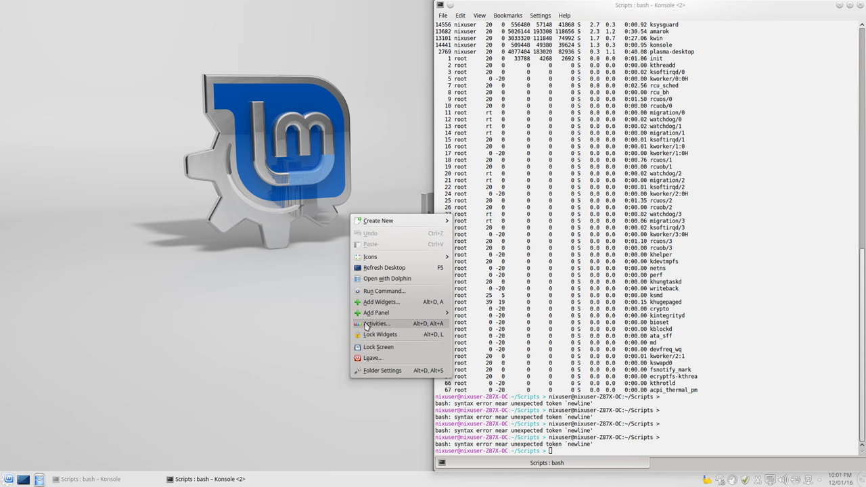
pyautogui.click(373, 371)
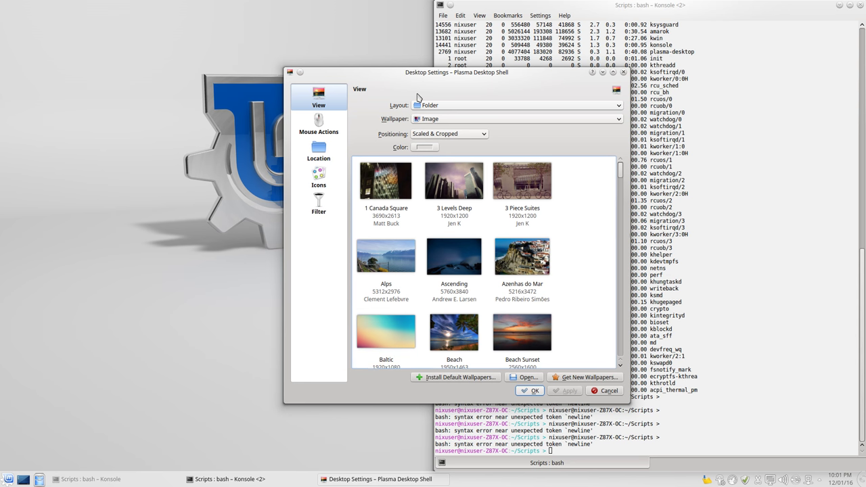
pyautogui.moveTo(190, 37); pyautogui.dragTo(187, 39)
pyautogui.click(152, 293)
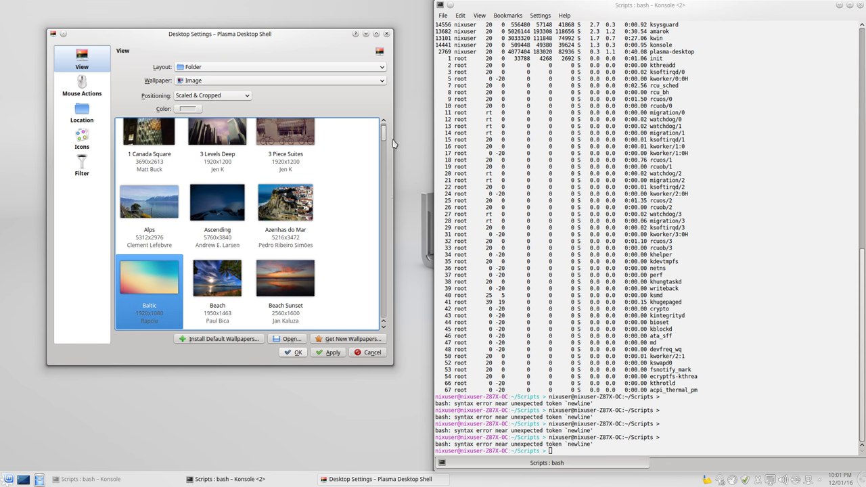
pyautogui.moveTo(383, 132); pyautogui.dragTo(386, 132)
pyautogui.click(330, 353)
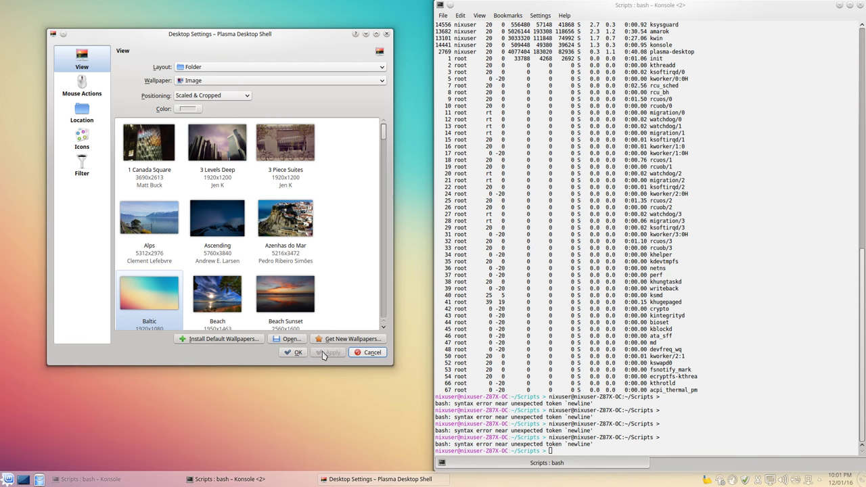
pyautogui.moveTo(383, 139); pyautogui.dragTo(390, 202)
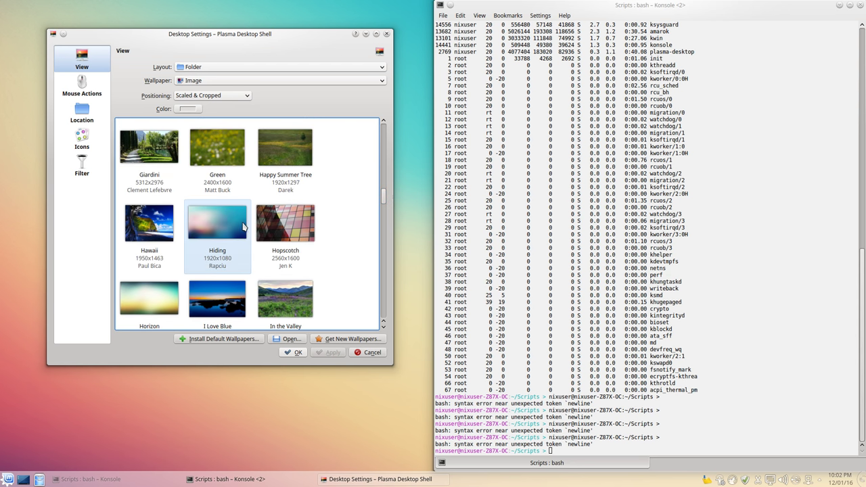
pyautogui.moveTo(382, 197); pyautogui.dragTo(396, 132)
pyautogui.click(387, 34)
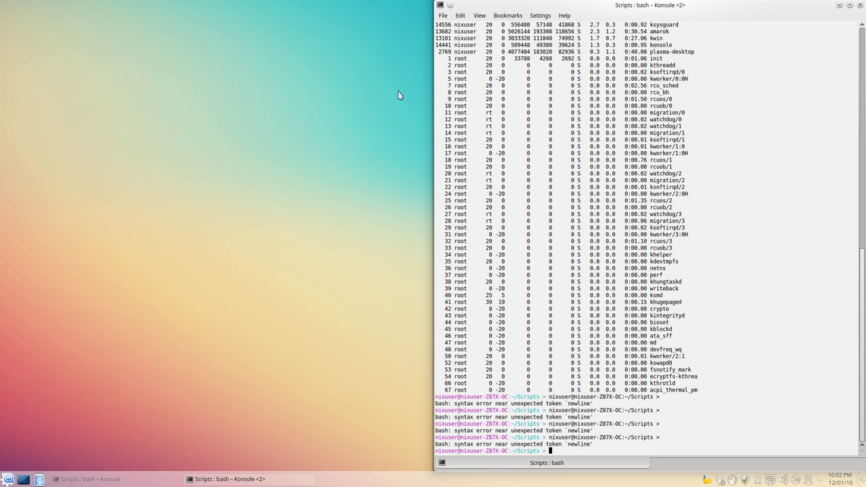
pyautogui.click(840, 6)
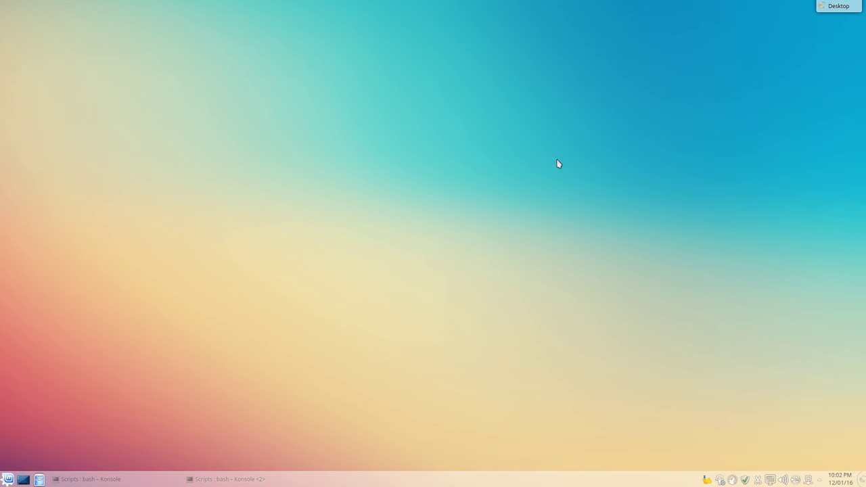
pyautogui.rightClick(505, 175)
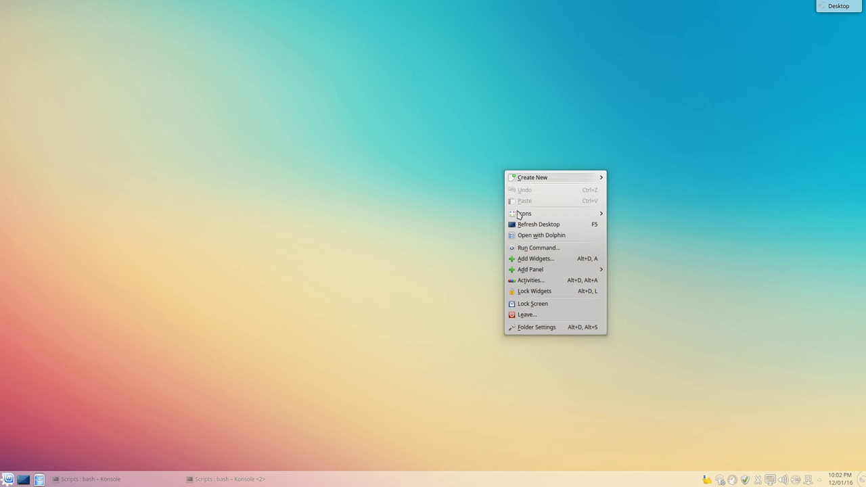
pyautogui.click(539, 327)
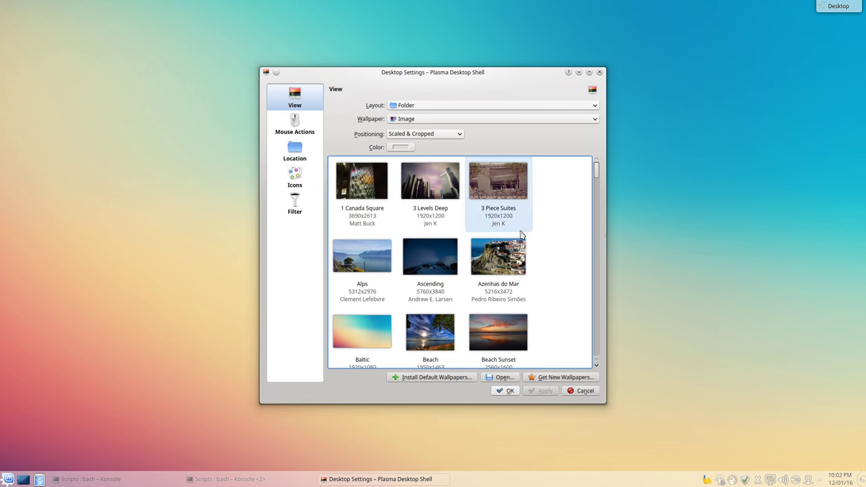
pyautogui.moveTo(594, 172); pyautogui.dragTo(591, 149)
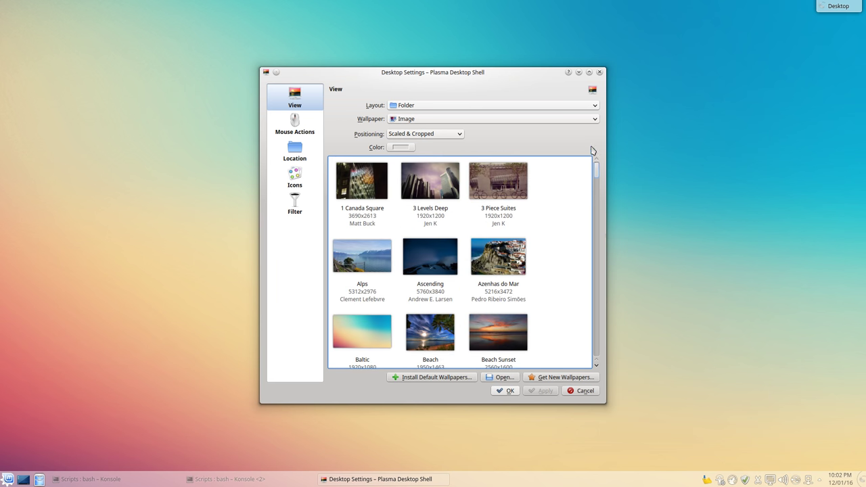
pyautogui.click(442, 107)
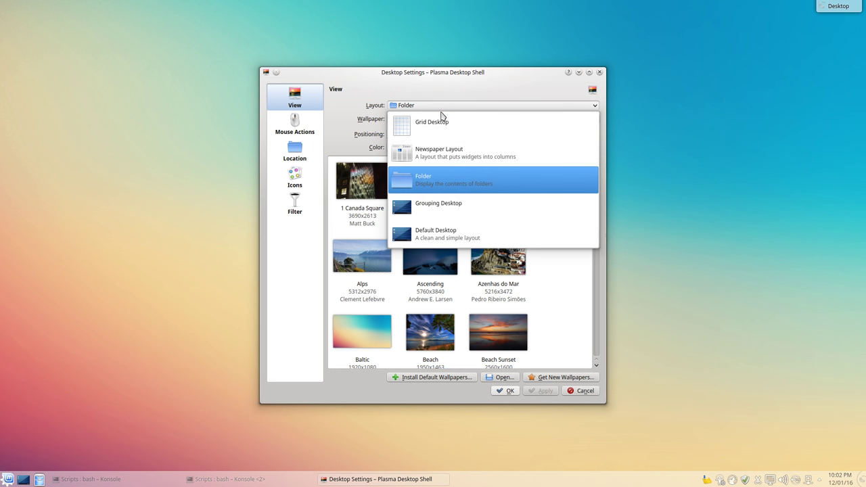
pyautogui.click(288, 299)
pyautogui.click(587, 393)
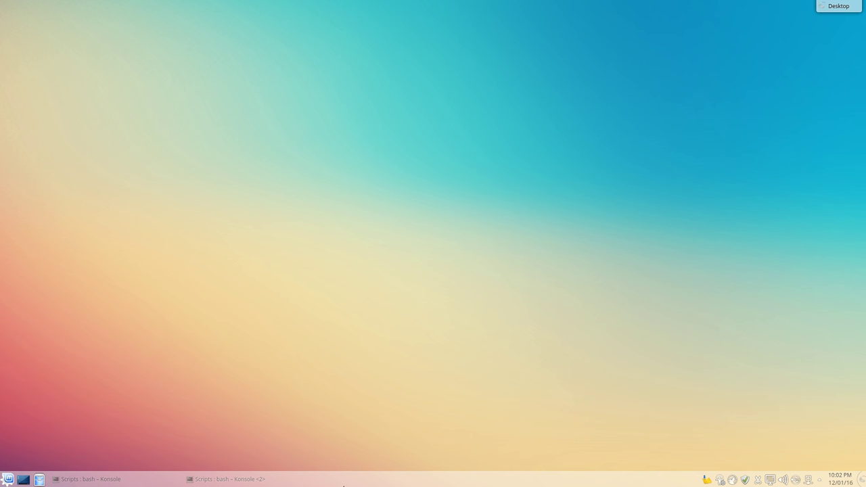
pyautogui.click(287, 481)
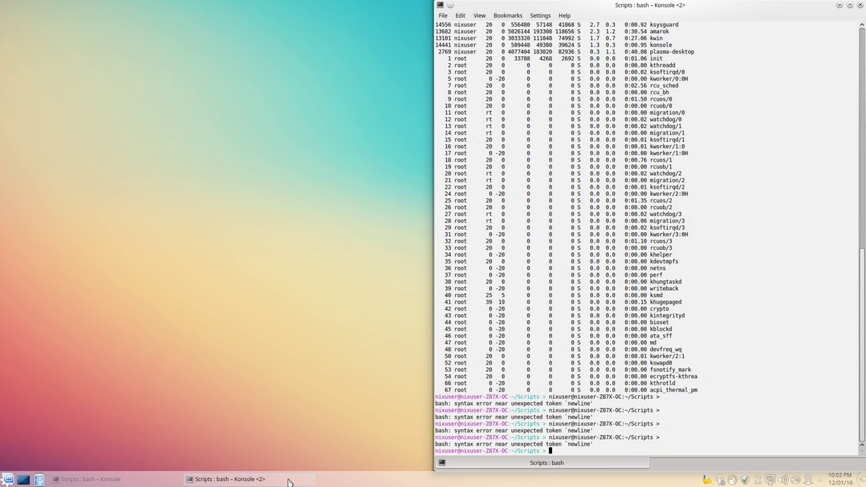
pyautogui.click(288, 481)
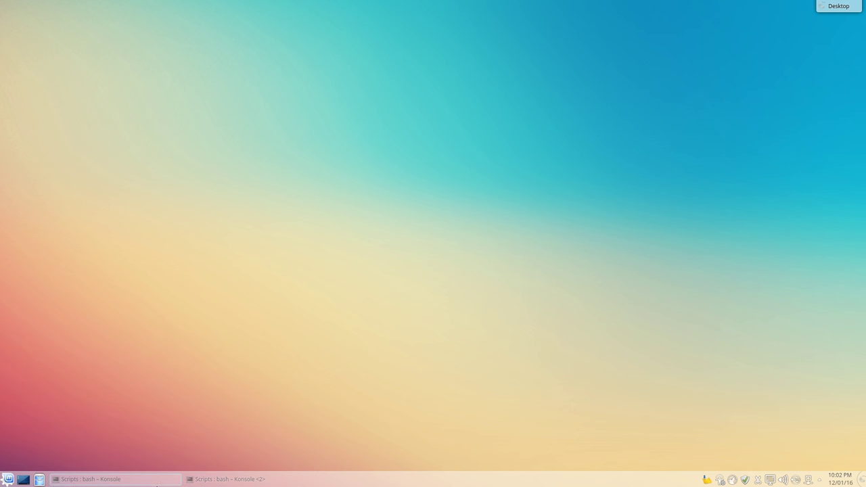
pyautogui.click(157, 482)
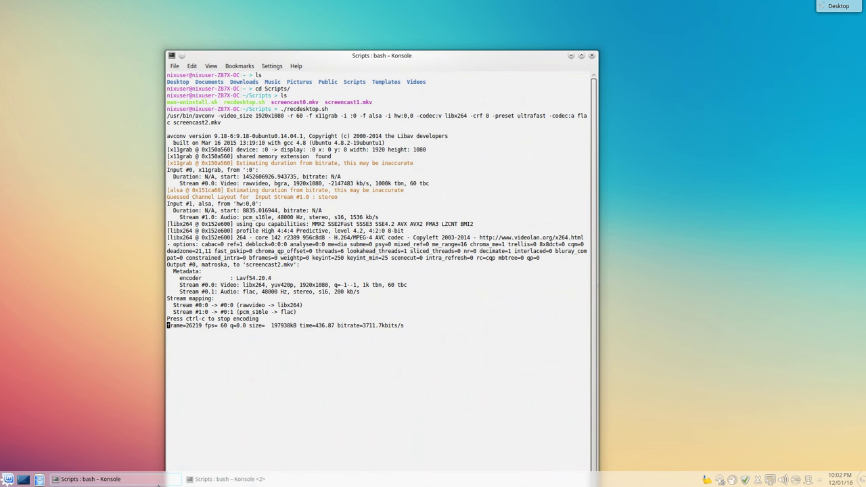
pyautogui.click(158, 482)
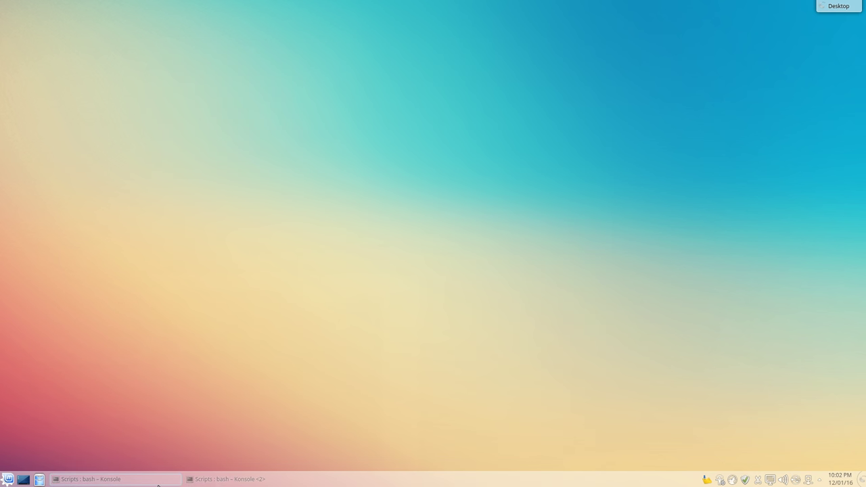
pyautogui.click(158, 482)
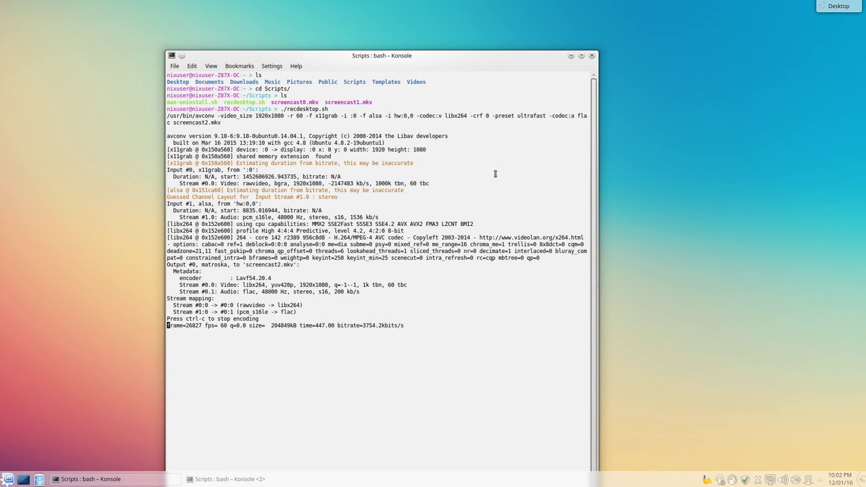
pyautogui.click(572, 56)
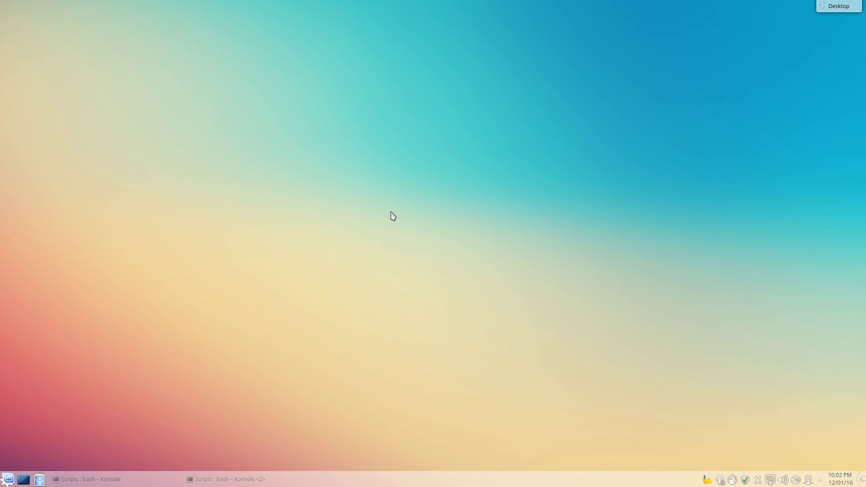
# Switch the K launcher to Classic Menu Style and open the new menu to check it
pyautogui.click(6, 480)
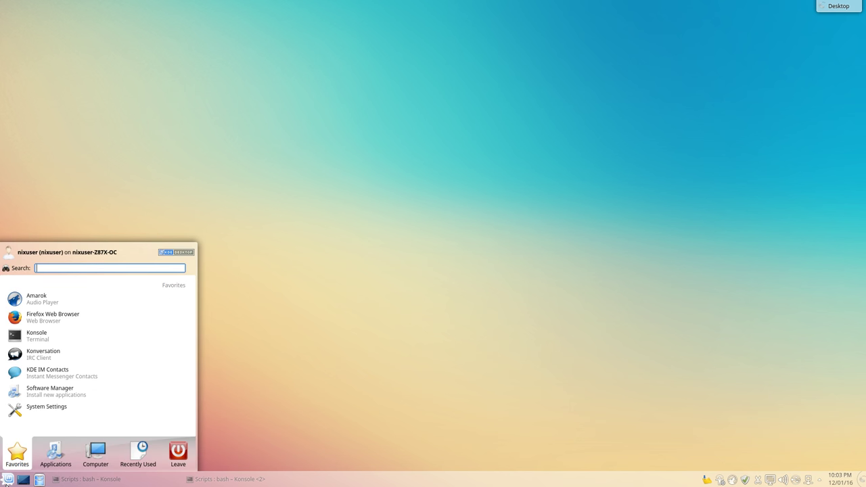
pyautogui.rightClick(7, 482)
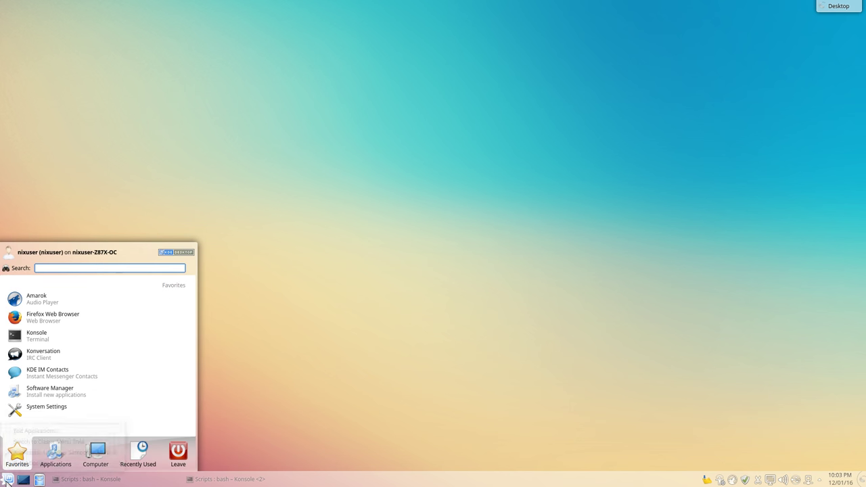
pyautogui.click(27, 444)
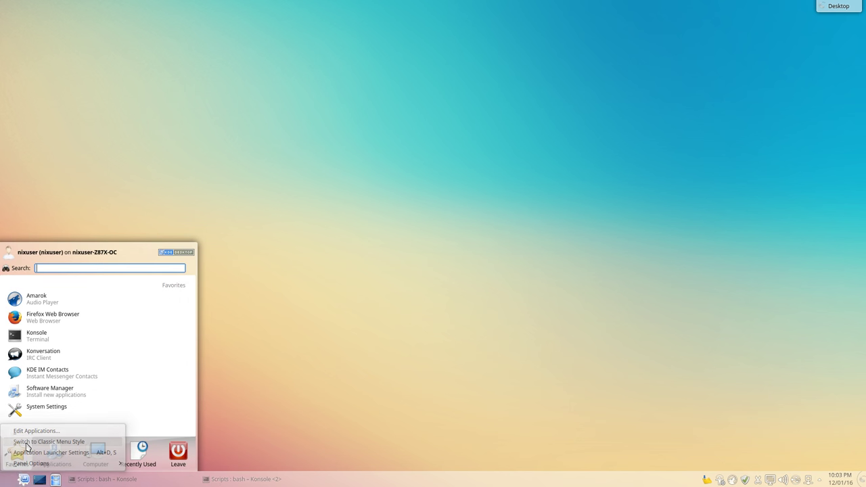
pyautogui.click(9, 480)
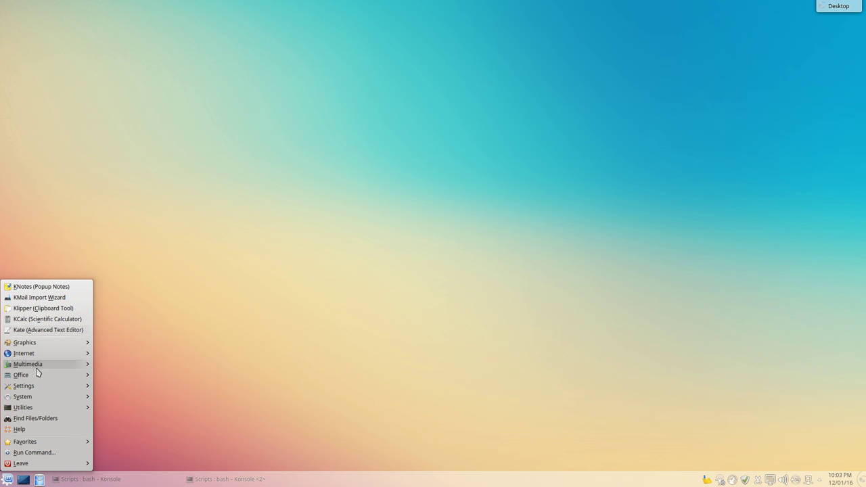
pyautogui.moveTo(34, 408)
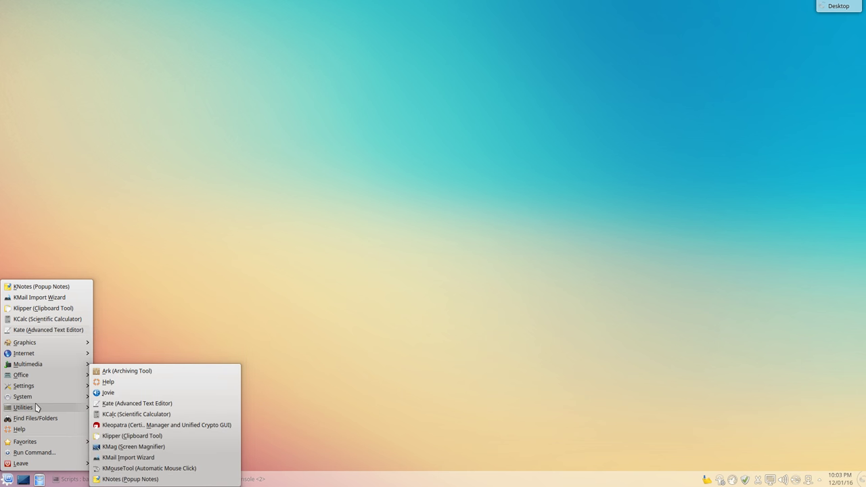
pyautogui.click(248, 335)
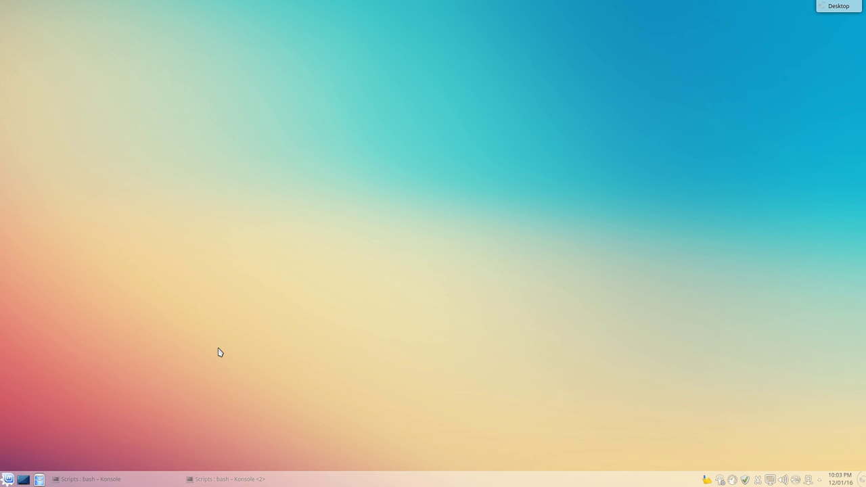
# Add an Analog Clock widget to the desktop from the widget list
pyautogui.click(862, 479)
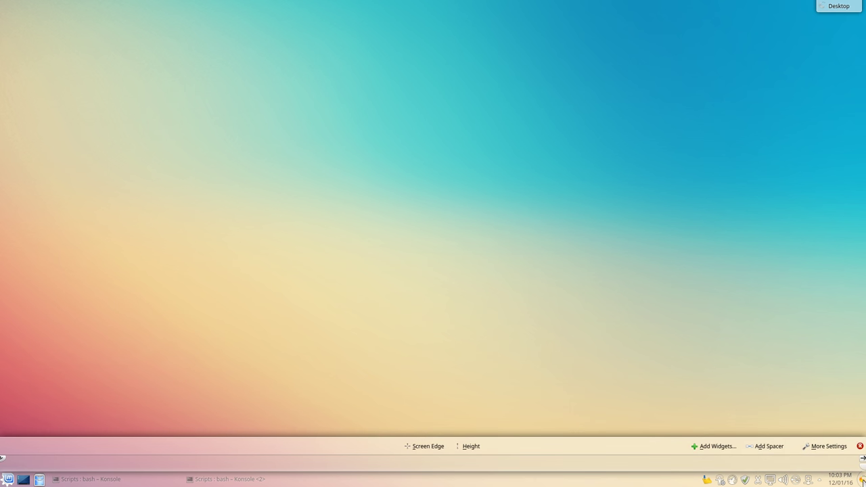
pyautogui.click(862, 479)
pyautogui.rightClick(695, 241)
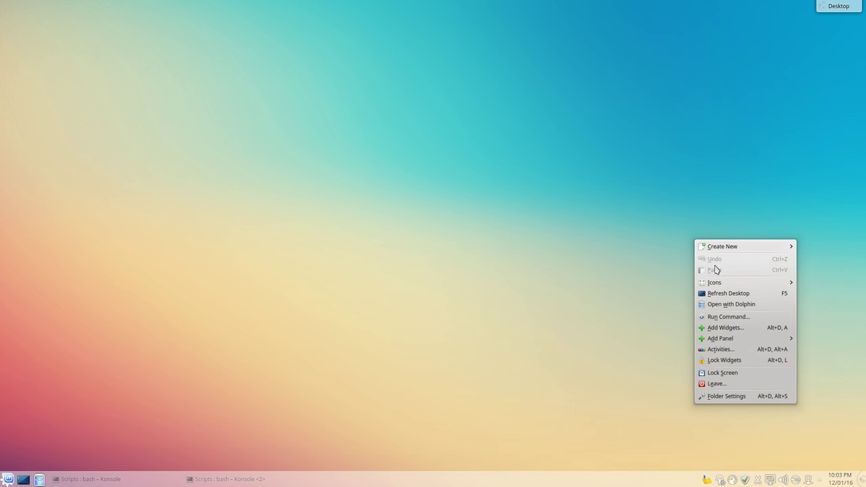
pyautogui.click(723, 328)
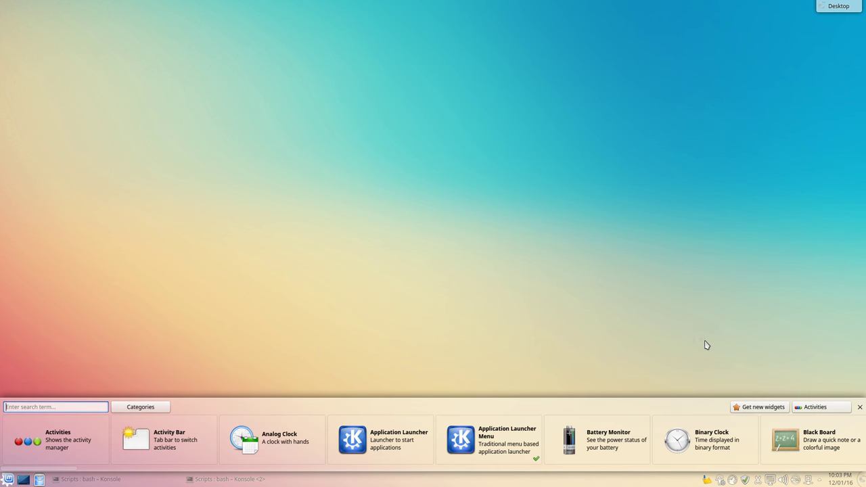
pyautogui.moveTo(291, 433); pyautogui.dragTo(548, 260)
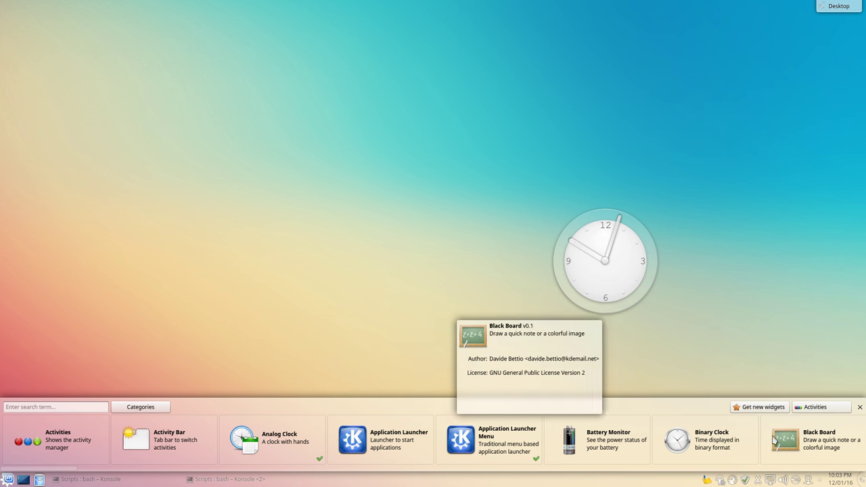
# Move the analog clock to the desktop's top-right corner
pyautogui.click(862, 480)
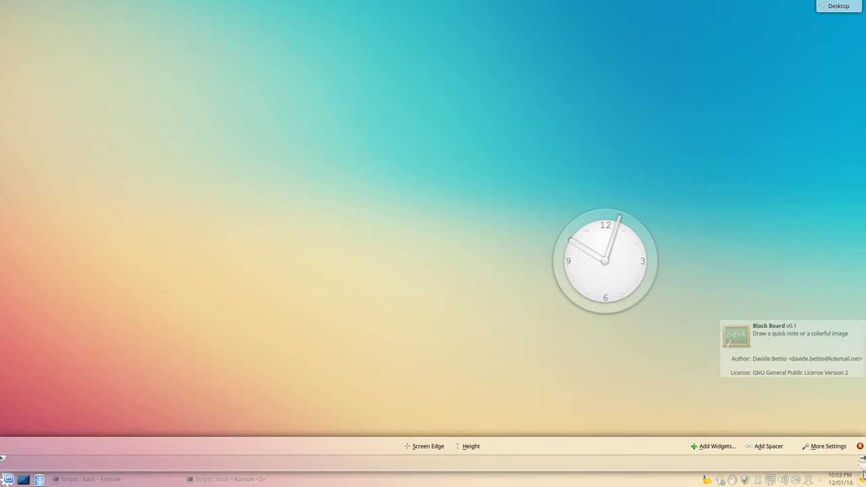
pyautogui.click(860, 447)
pyautogui.moveTo(612, 253)
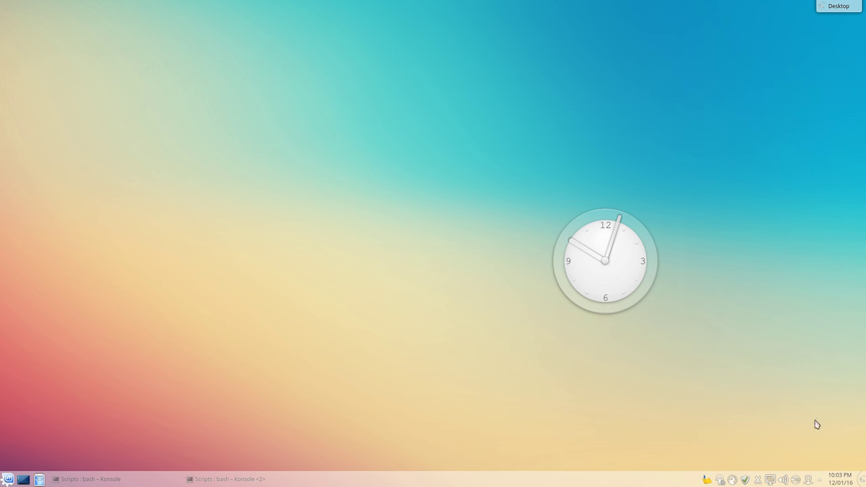
pyautogui.moveTo(614, 262); pyautogui.dragTo(792, 83)
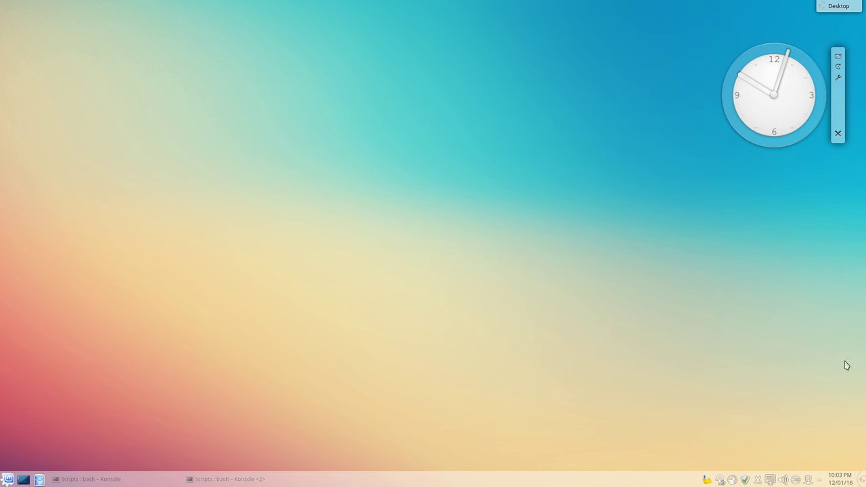
# Lock the widgets in place, then check the clock's calendar
pyautogui.click(862, 479)
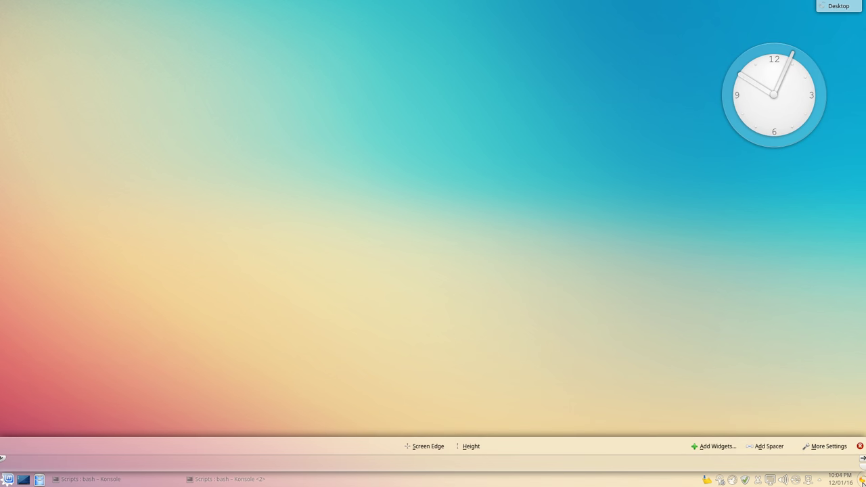
pyautogui.click(827, 446)
pyautogui.click(841, 453)
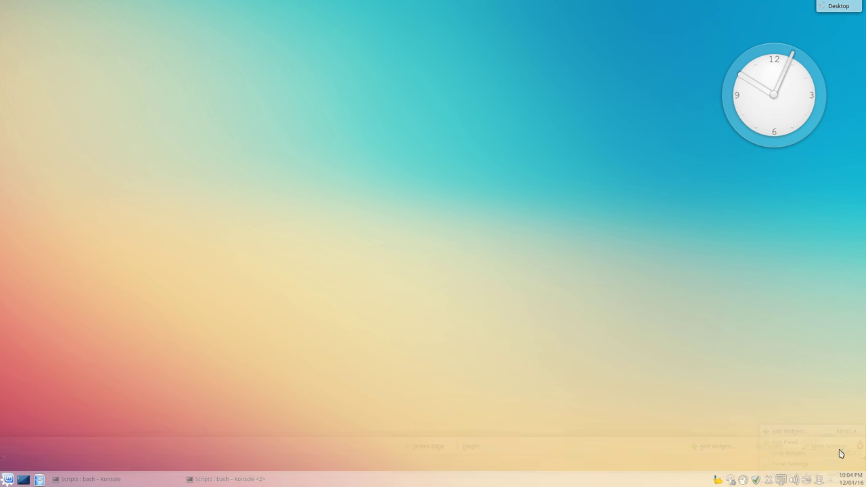
pyautogui.click(758, 94)
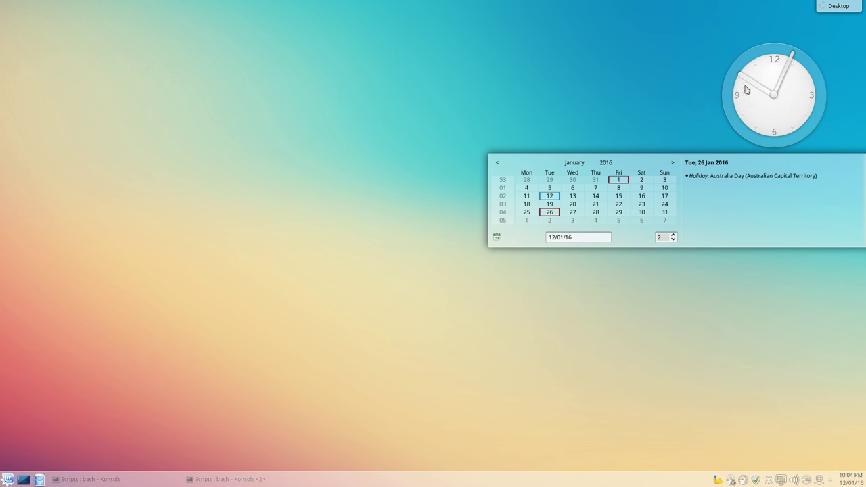
pyautogui.click(757, 90)
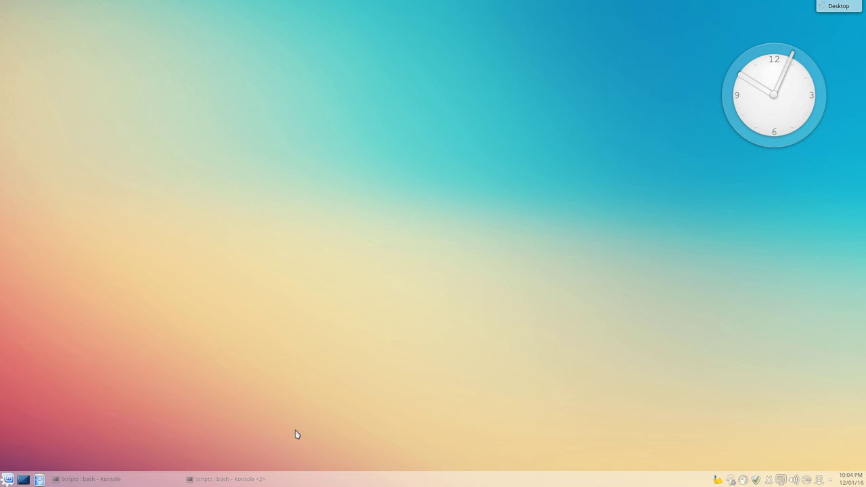
# Restore the 'Scripts : bash – Konsole' window from the taskbar
pyautogui.click(92, 482)
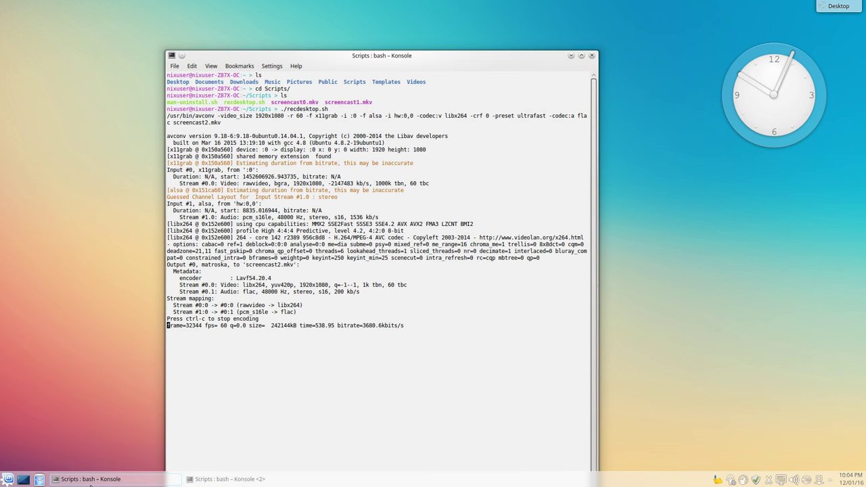